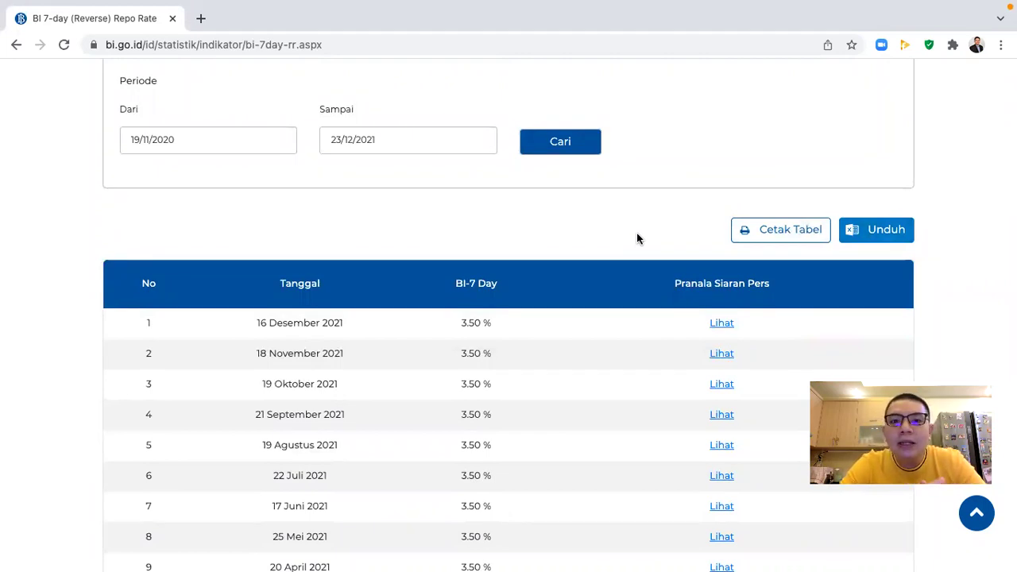
Step: Switch to the Sharpe Ratio vs Sortino Ratio workbook in Excel and examine the BI-7Day-RR rates and period dates
{"action": "key", "text": "ctrl+Up"}
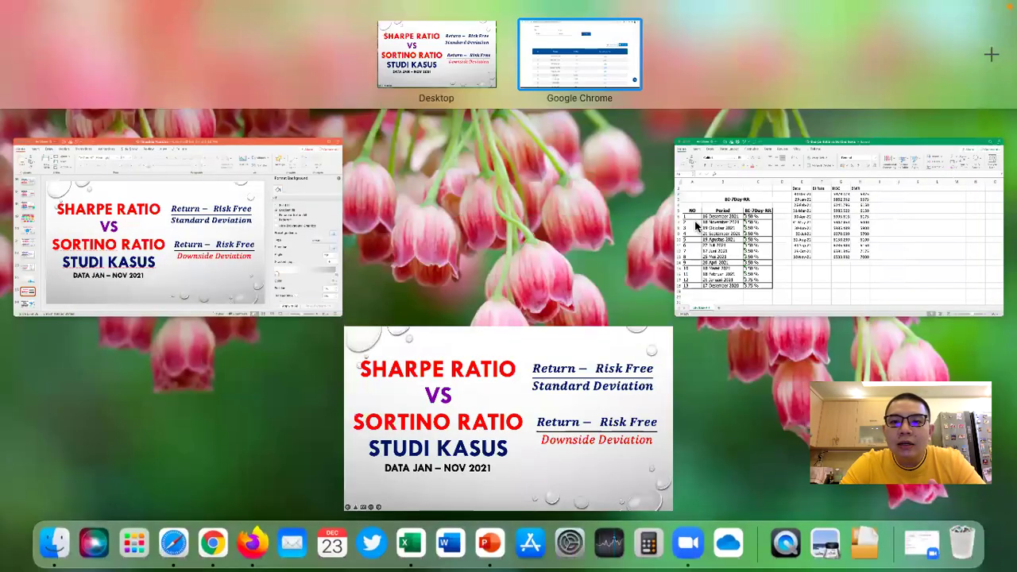
{"action": "left_click", "coordinate": [723, 224]}
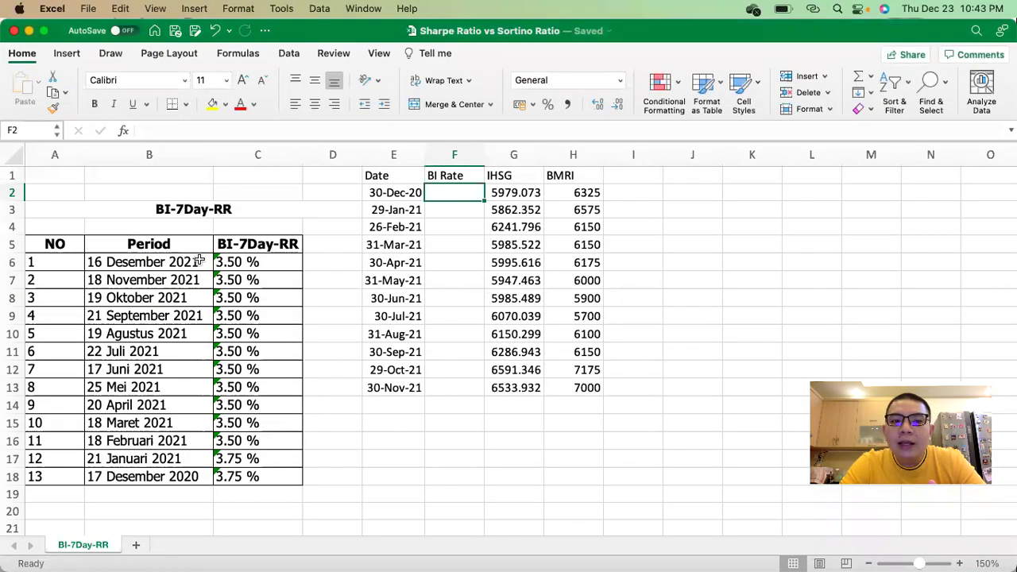
{"action": "left_click", "coordinate": [239, 355]}
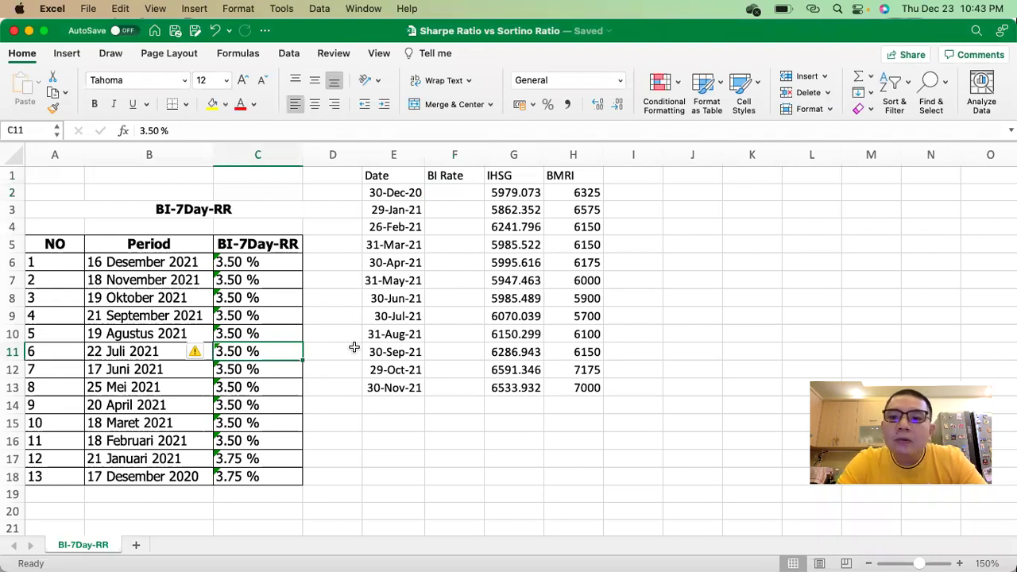
{"action": "left_click_drag", "start_coordinate": [242, 262], "coordinate": [257, 477]}
{"action": "left_click_drag", "start_coordinate": [158, 476], "coordinate": [166, 263]}
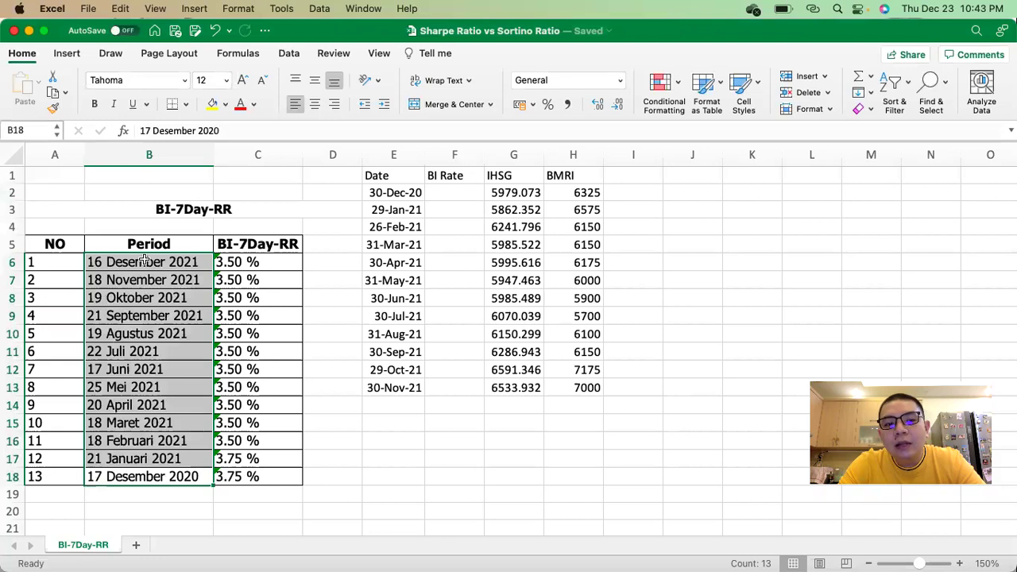
{"action": "left_click", "coordinate": [145, 258]}
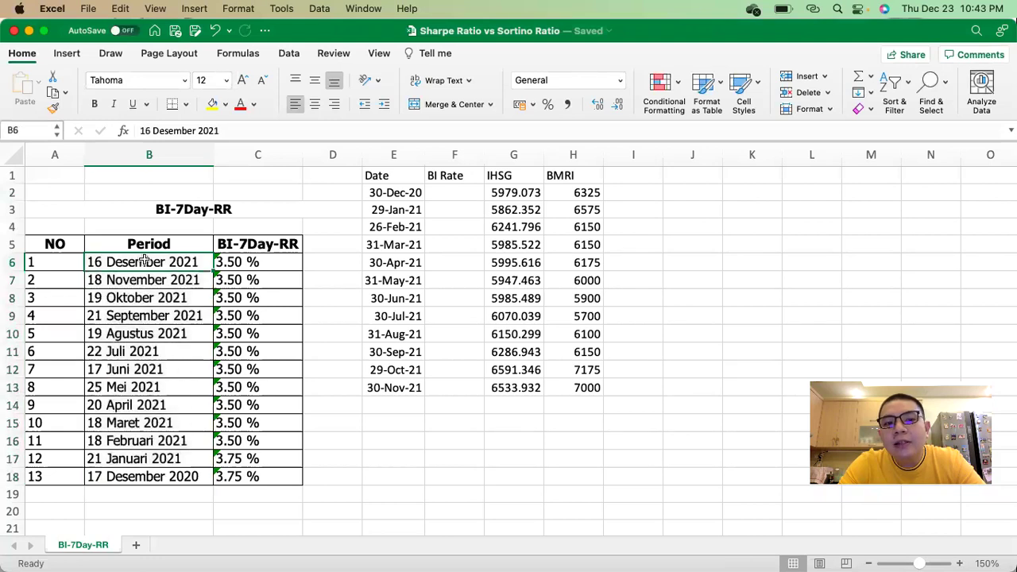
{"action": "left_click", "coordinate": [393, 192]}
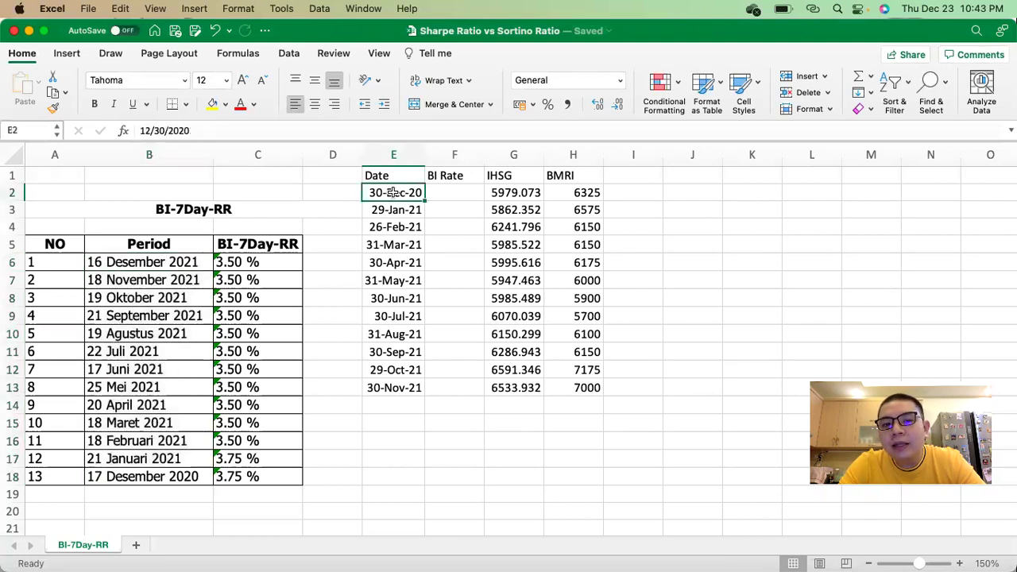
Step: Replace the Indonesian month name in the first Period entry, B6, with Dec so it reads as a date
{"action": "left_click", "coordinate": [162, 260]}
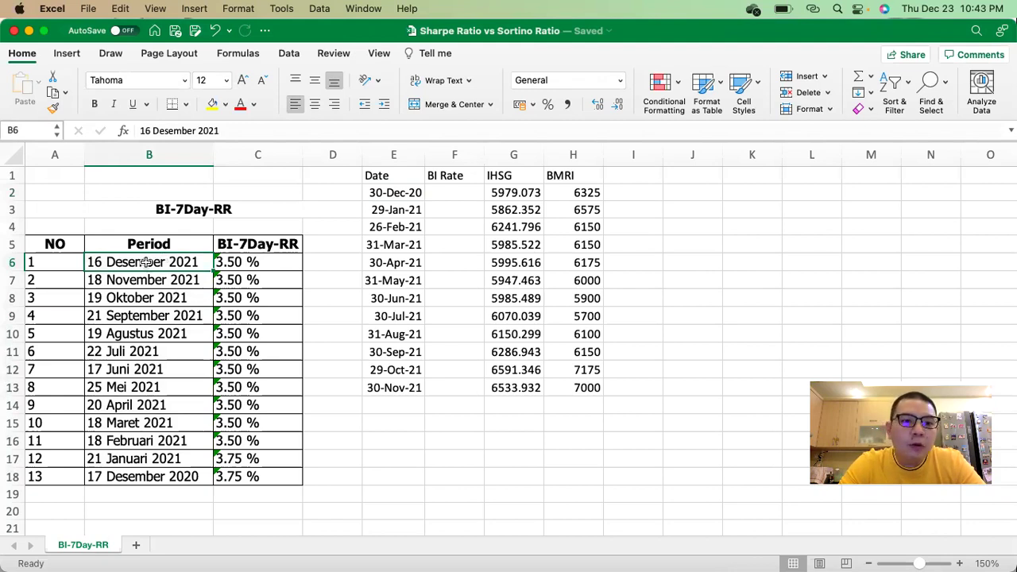
{"action": "double_click", "coordinate": [138, 263]}
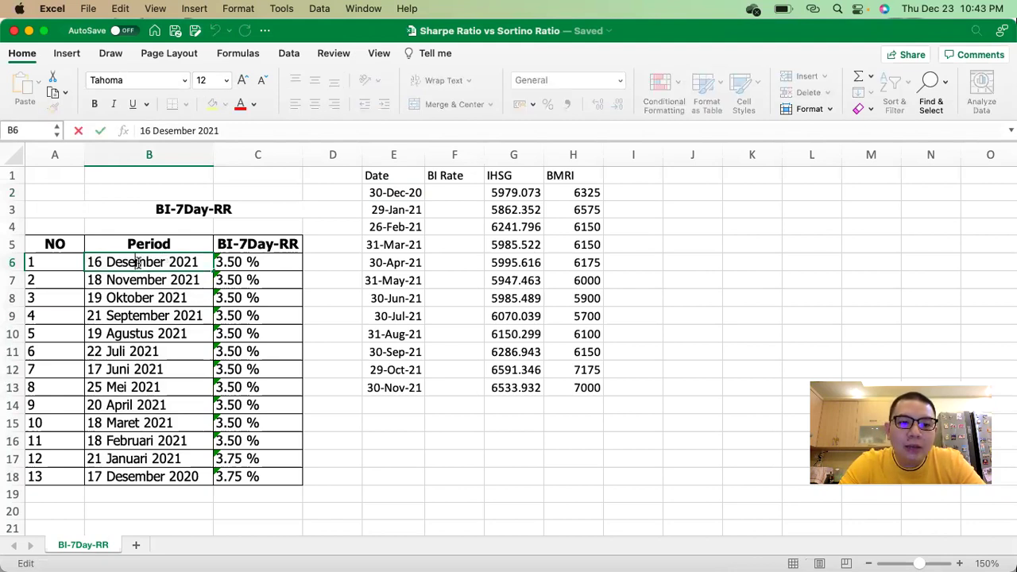
{"action": "double_click", "coordinate": [138, 263]}
{"action": "type", "text": "Dec"}
{"action": "key", "text": "Return"}
{"action": "left_click", "coordinate": [153, 264]}
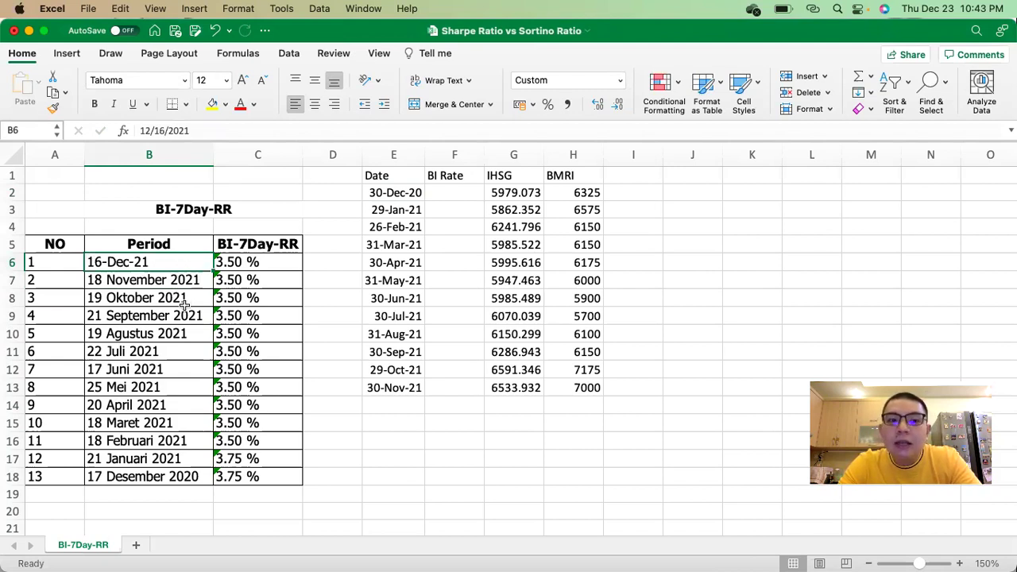
Step: Enter a BI Rate of 3.75% for both 30-Dec-20 and 29-Jan-21 in F2 and F3
{"action": "left_click", "coordinate": [404, 192]}
{"action": "left_click", "coordinate": [167, 476]}
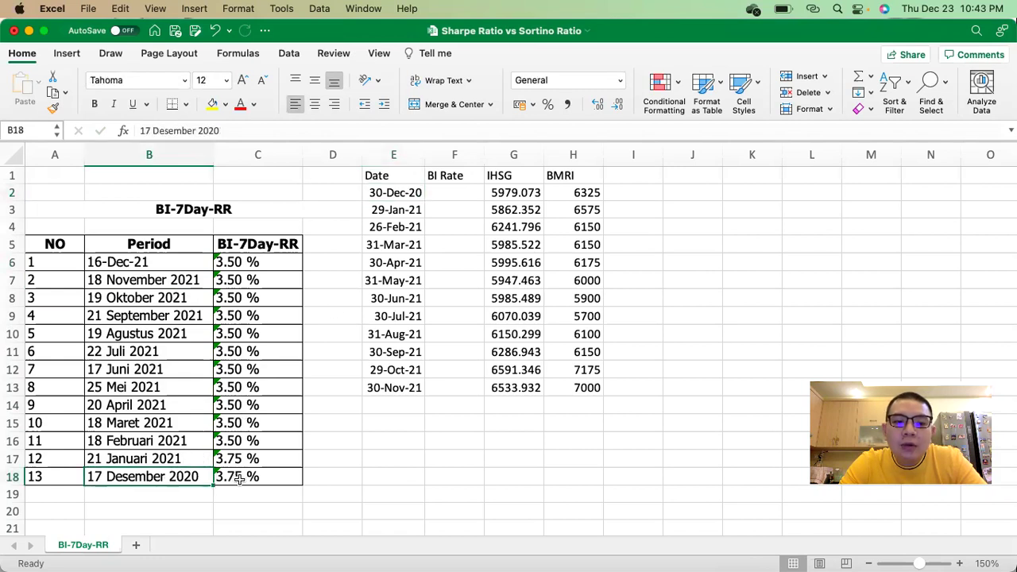
{"action": "left_click", "coordinate": [239, 477]}
{"action": "left_click", "coordinate": [454, 192]}
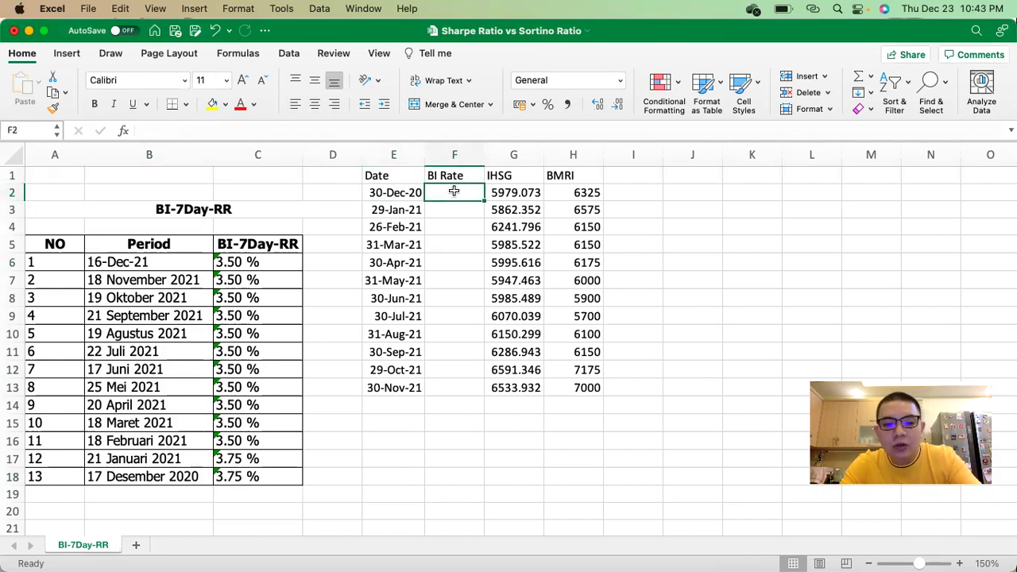
{"action": "type", "text": "3.75"}
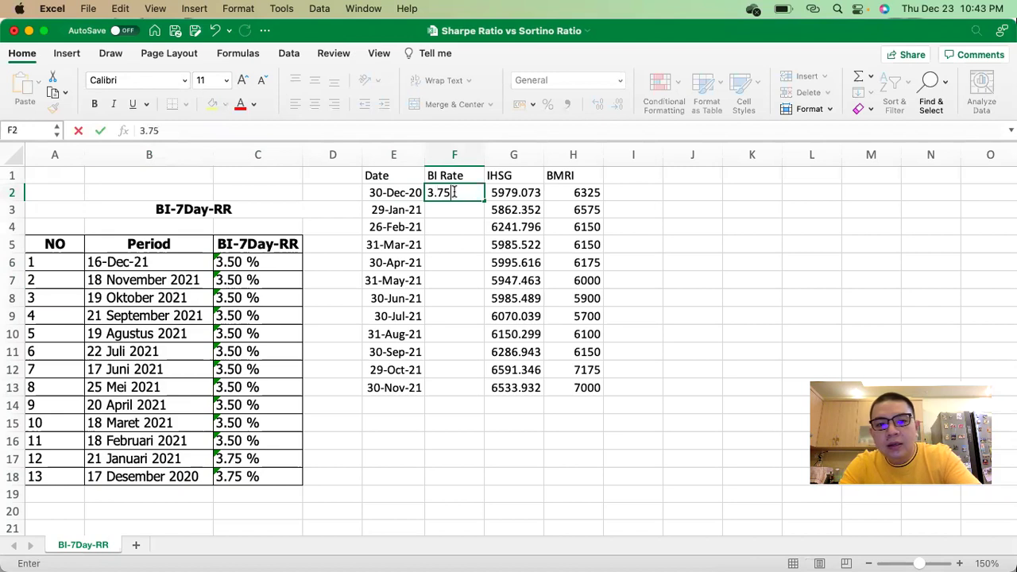
{"action": "type", "text": "%"}
{"action": "key", "text": "Return"}
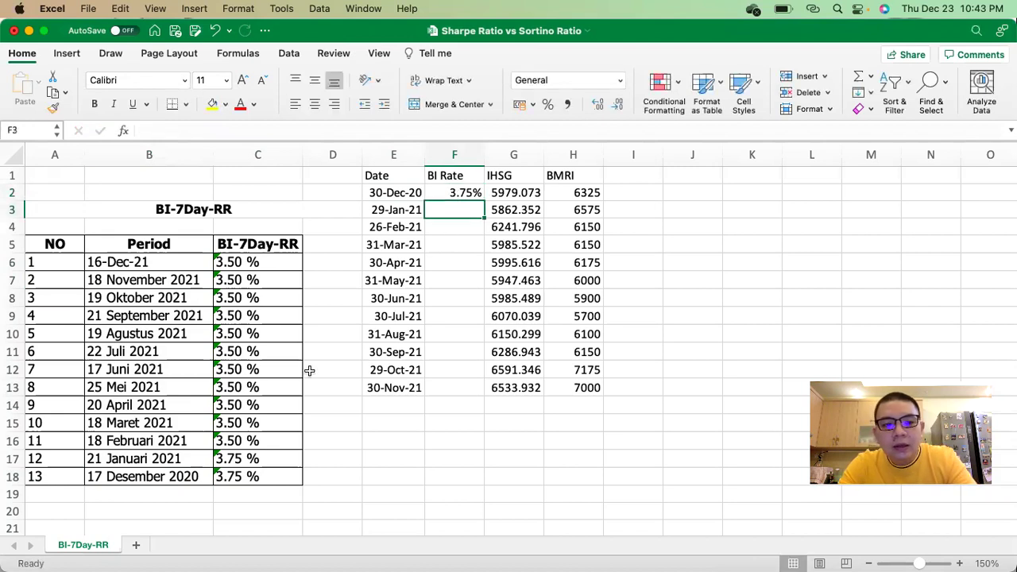
{"action": "type", "text": "3.75%"}
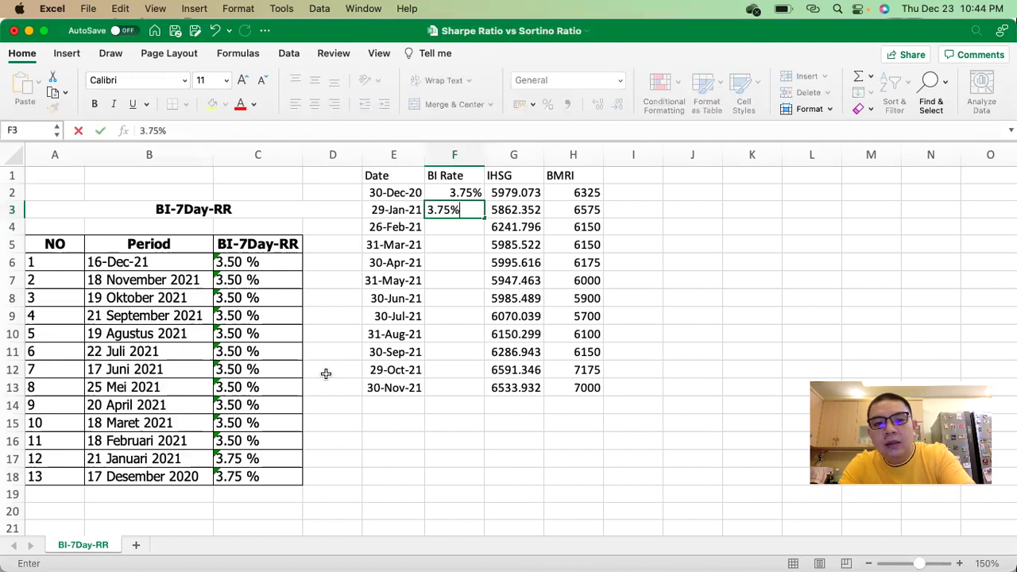
{"action": "key", "text": "Return"}
Step: Enter a BI Rate of 3.5% for 26-Feb-21 in F4 and fill it down to 30-Nov-21 in F13
{"action": "left_click_drag", "start_coordinate": [168, 442], "coordinate": [159, 268]}
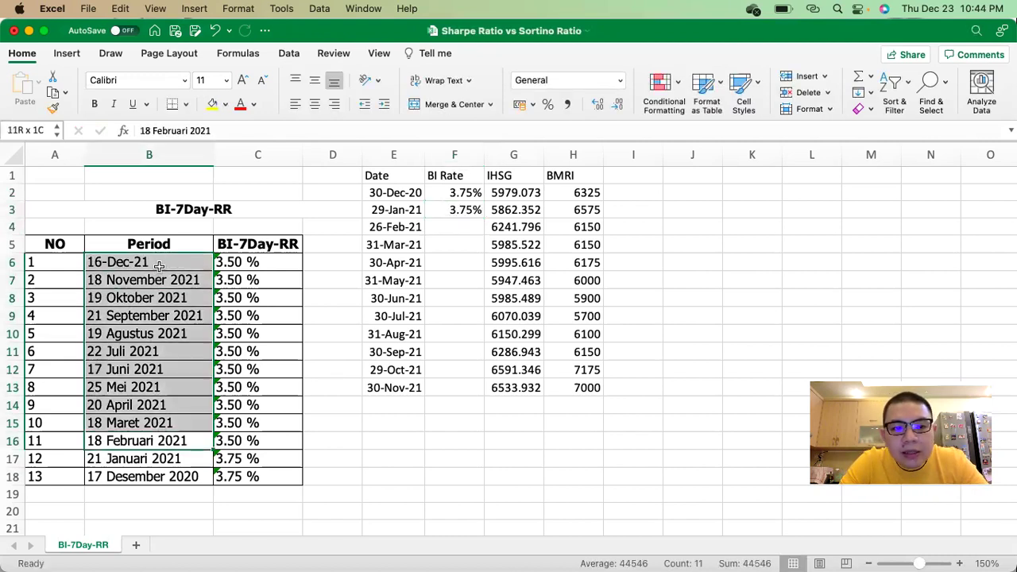
{"action": "left_click", "coordinate": [446, 226]}
{"action": "type", "text": "3.5"}
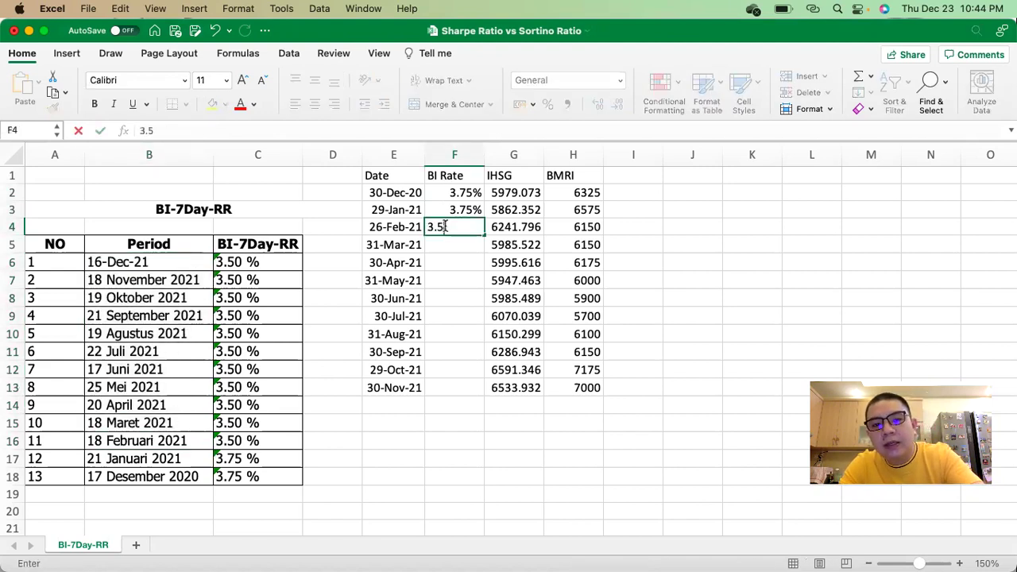
{"action": "key", "text": "Return"}
{"action": "left_click", "coordinate": [467, 210]}
{"action": "left_click", "coordinate": [475, 227]}
{"action": "left_click_drag", "start_coordinate": [484, 235], "coordinate": [466, 387]}
Step: Examine the BI Rate, IHSG and BMRI column headings and the ratio summary table beginning in column P
{"action": "scroll", "coordinate": [459, 331], "scroll_direction": "right", "scroll_amount": 2}
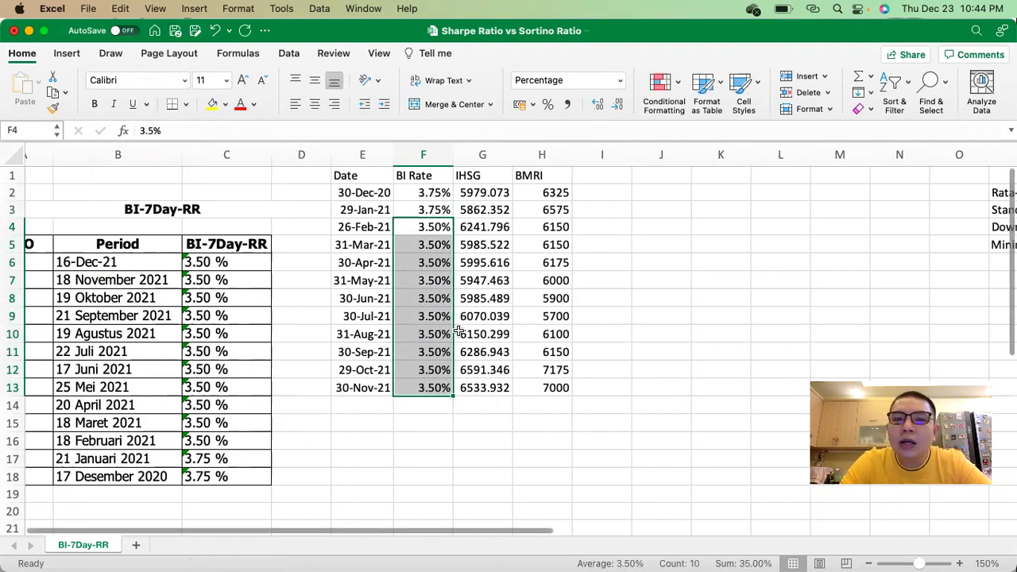
{"action": "left_click", "coordinate": [407, 176]}
{"action": "left_click", "coordinate": [471, 177]}
{"action": "left_click", "coordinate": [543, 171]}
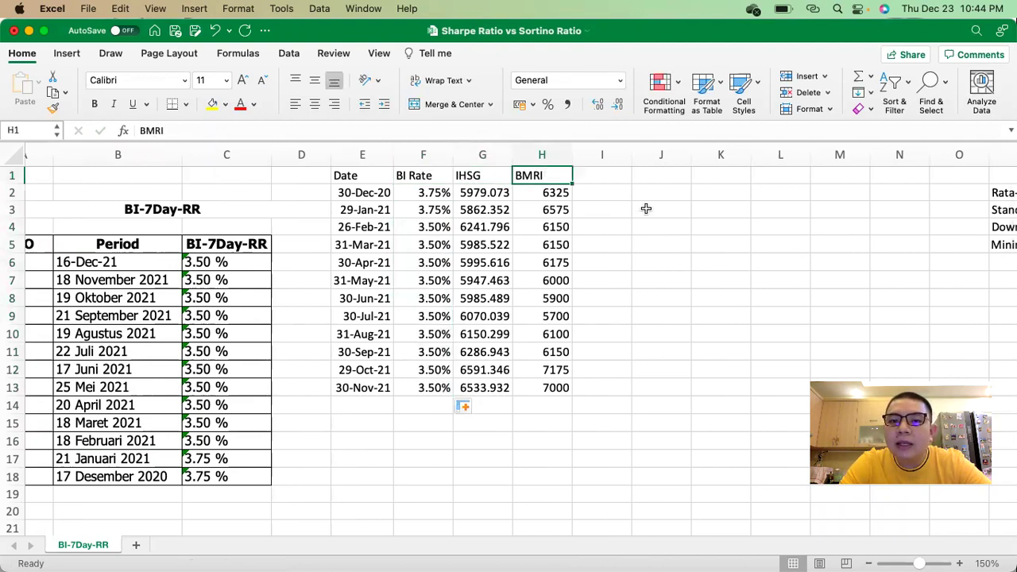
{"action": "scroll", "coordinate": [646, 208], "scroll_direction": "right", "scroll_amount": 1}
{"action": "scroll", "coordinate": [646, 208], "scroll_direction": "right", "scroll_amount": 6}
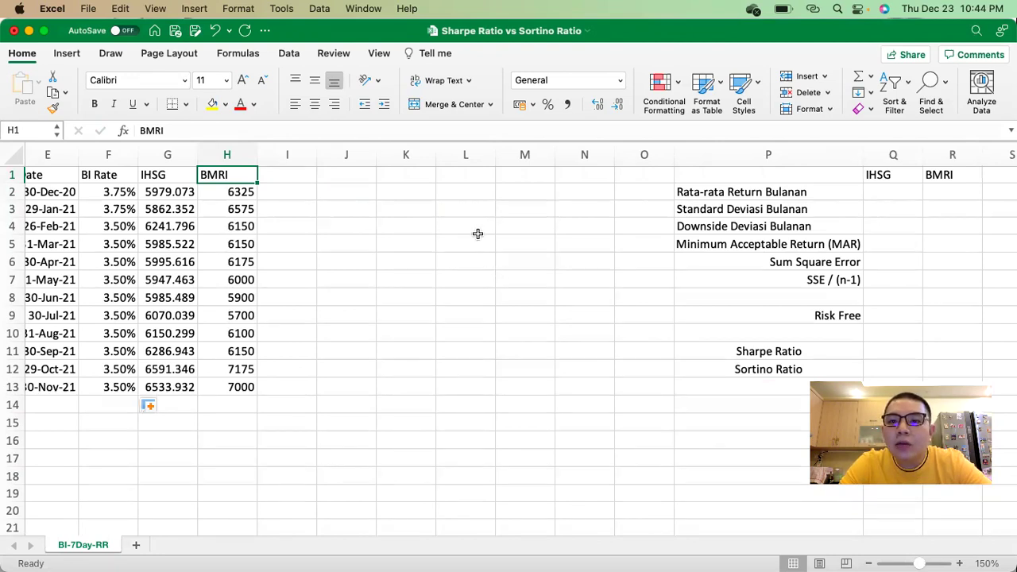
Step: Format all of row 1 with wrapped text, middle vertical alignment and centred horizontal alignment
{"action": "left_click", "coordinate": [299, 175]}
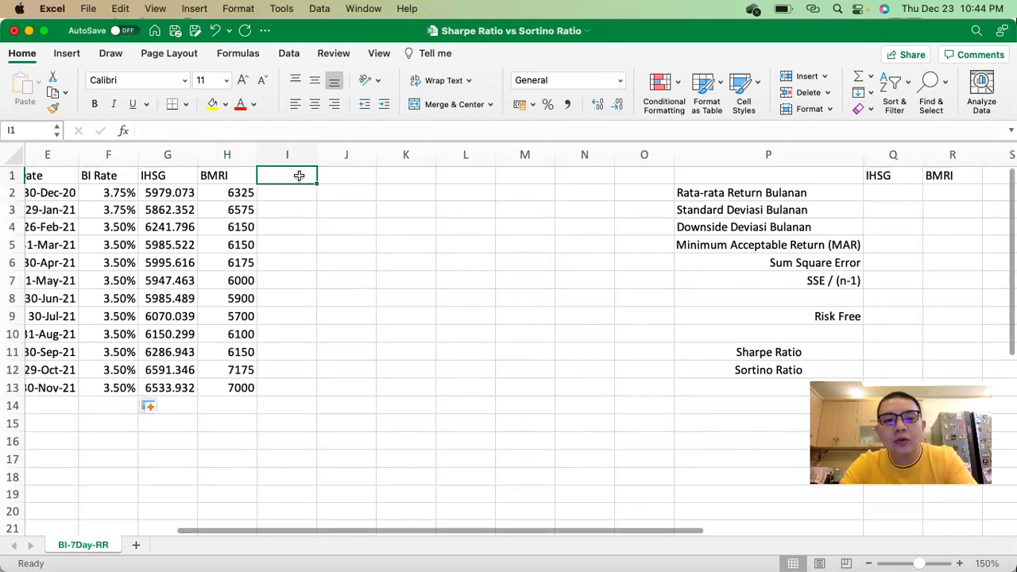
{"action": "left_click", "coordinate": [11, 175]}
{"action": "left_click", "coordinate": [431, 80]}
{"action": "left_click", "coordinate": [318, 80]}
{"action": "left_click", "coordinate": [315, 104]}
Step: Enter the two-line heading "R Bulanan IHSG" in I1, with IHSG on the second line
{"action": "scroll", "coordinate": [413, 176], "scroll_direction": "right", "scroll_amount": 5}
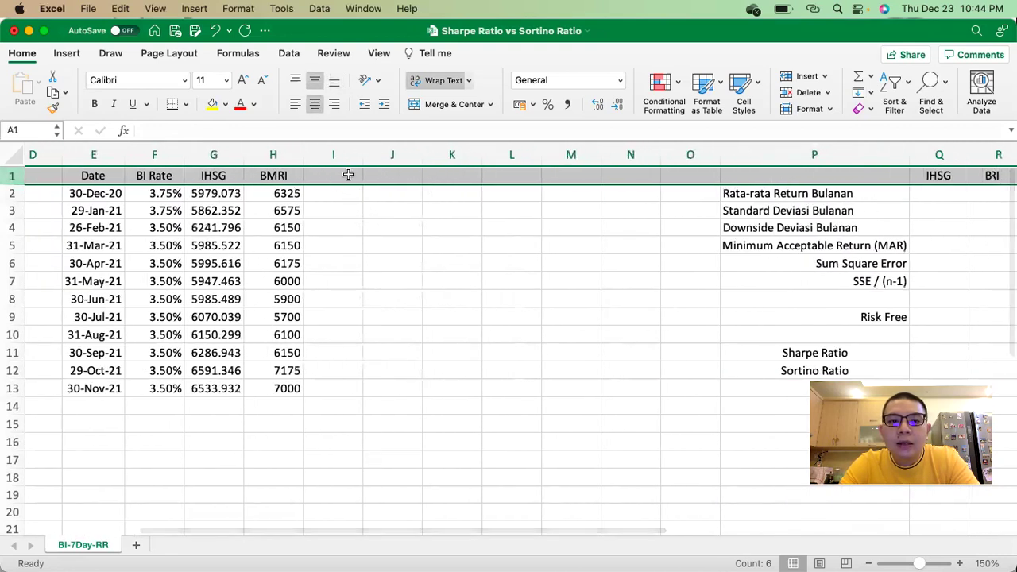
{"action": "left_click", "coordinate": [347, 174]}
{"action": "type", "text": "R Bulana"}
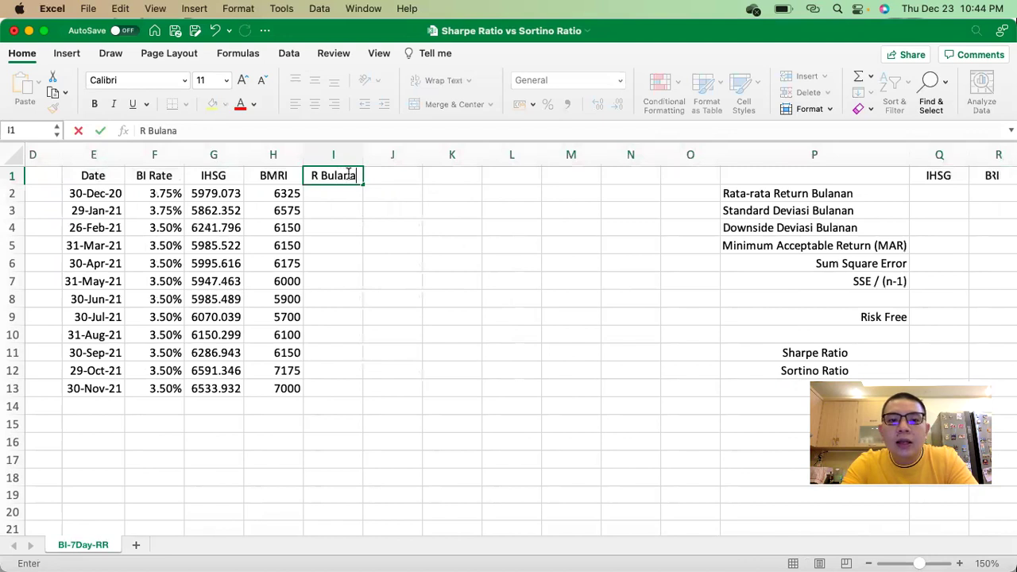
{"action": "type", "text": "n I"}
{"action": "key", "text": "alt+Return"}
{"action": "type", "text": "IHSG"}
{"action": "key", "text": "Return"}
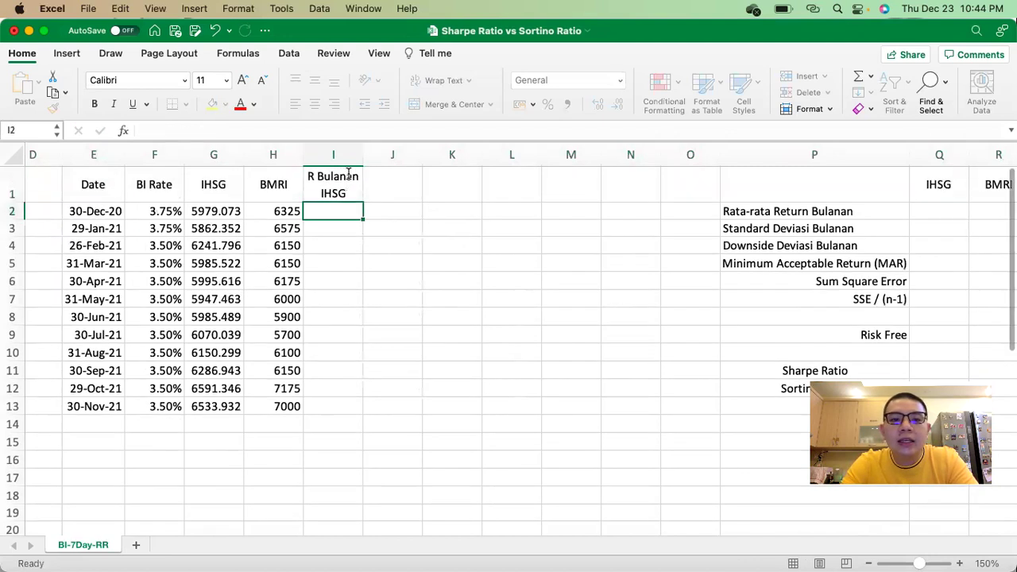
Step: Calculate the IHSG monthly return for 29-Jan-21 in I3 with the formula =G3/G2-1
{"action": "left_click", "coordinate": [353, 228]}
{"action": "type", "text": "="}
{"action": "key", "text": "Left"}
{"action": "key", "text": "Left"}
{"action": "type", "text": "/"}
{"action": "key", "text": "Left"}
{"action": "key", "text": "Left"}
{"action": "key", "text": "Up"}
{"action": "type", "text": "-1"}
{"action": "key", "text": "Return"}
Step: Fill the IHSG return formula down through 30-Nov-21 in I13, clearing the surplus formulas in I14:I18
{"action": "left_click", "coordinate": [352, 227]}
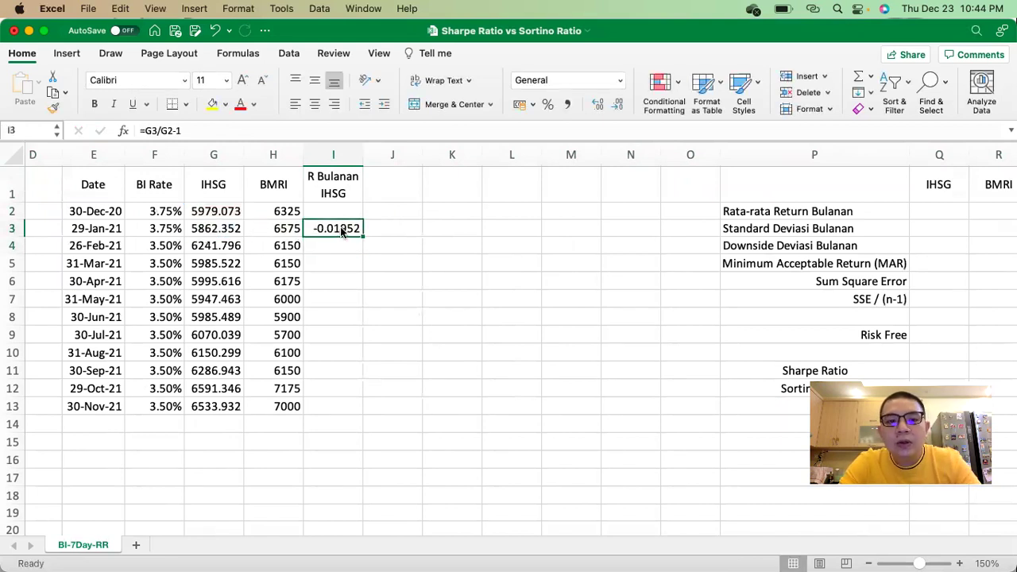
{"action": "left_click_drag", "start_coordinate": [360, 232], "coordinate": [359, 495]}
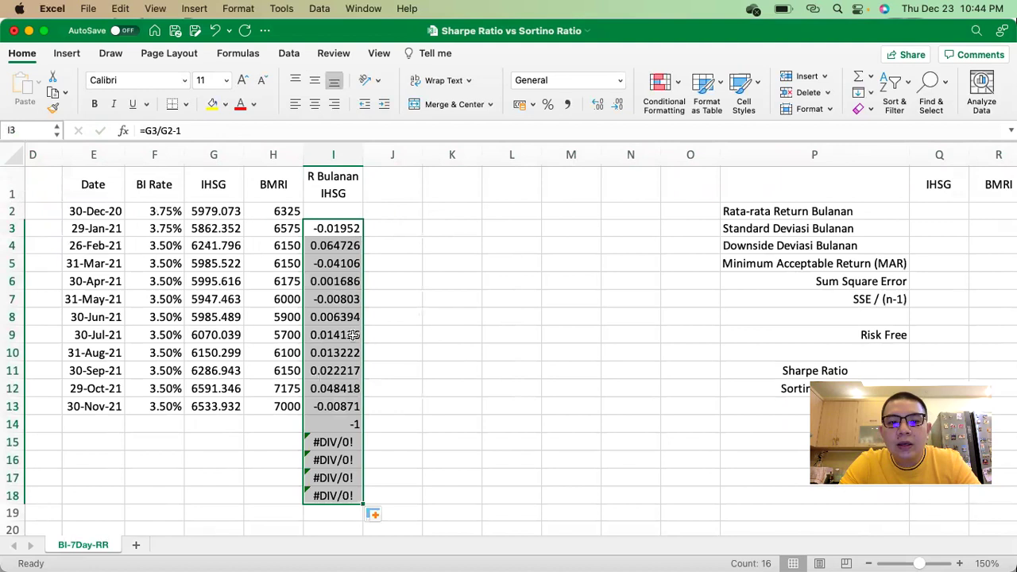
{"action": "left_click_drag", "start_coordinate": [332, 425], "coordinate": [318, 496]}
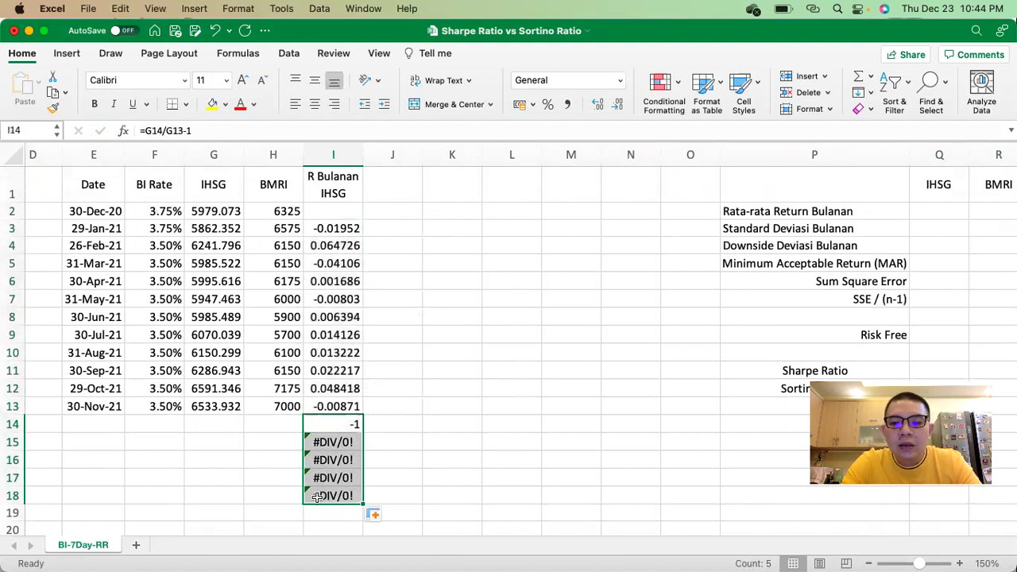
{"action": "key", "text": "Delete"}
Step: Format the IHSG monthly returns in I3:I13 as percentages with two decimal places
{"action": "left_click", "coordinate": [336, 408]}
{"action": "left_click_drag", "start_coordinate": [337, 408], "coordinate": [328, 230]}
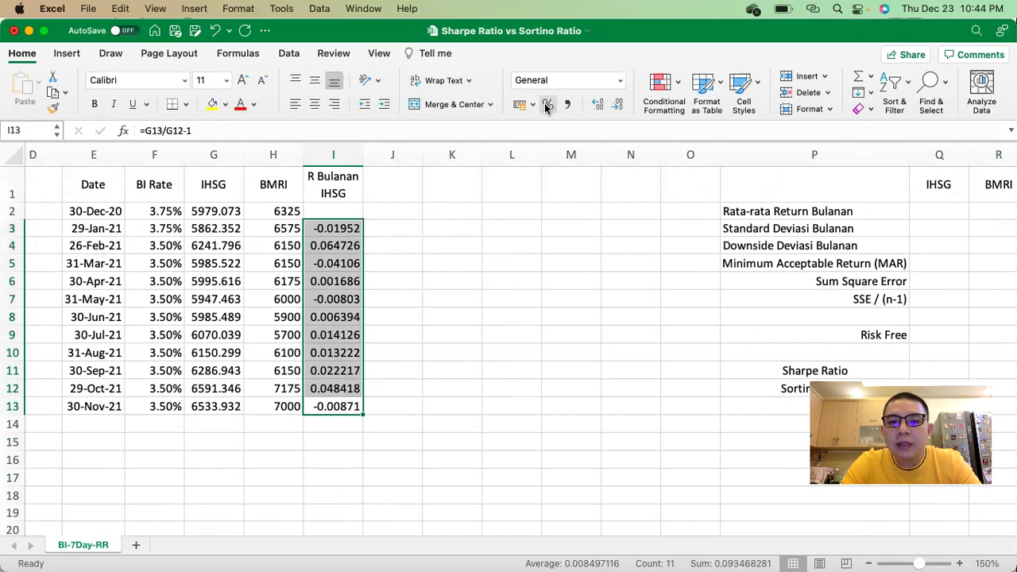
{"action": "left_click", "coordinate": [547, 105]}
{"action": "left_click", "coordinate": [596, 106]}
{"action": "left_click", "coordinate": [596, 106]}
{"action": "left_click", "coordinate": [596, 106]}
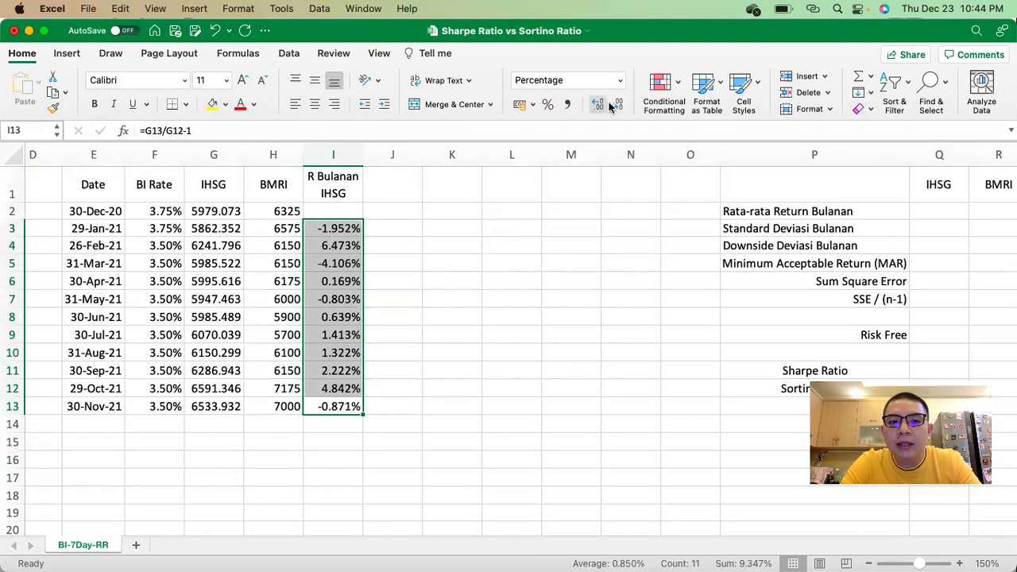
{"action": "left_click", "coordinate": [616, 106]}
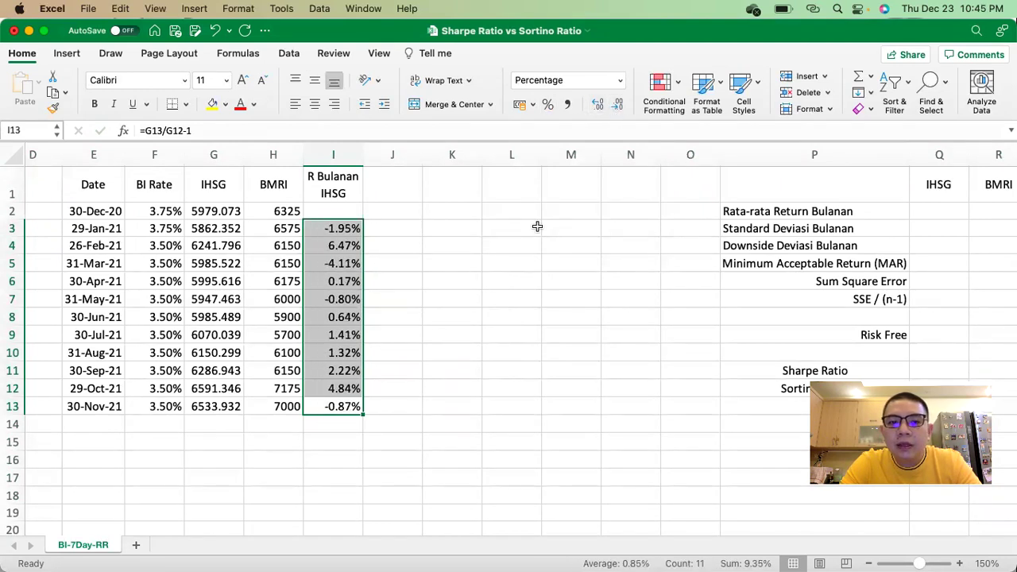
Step: Set the Minimum Acceptable Return (MAR) for IHSG to 0% in Q5
{"action": "scroll", "coordinate": [538, 227], "scroll_direction": "right", "scroll_amount": 2}
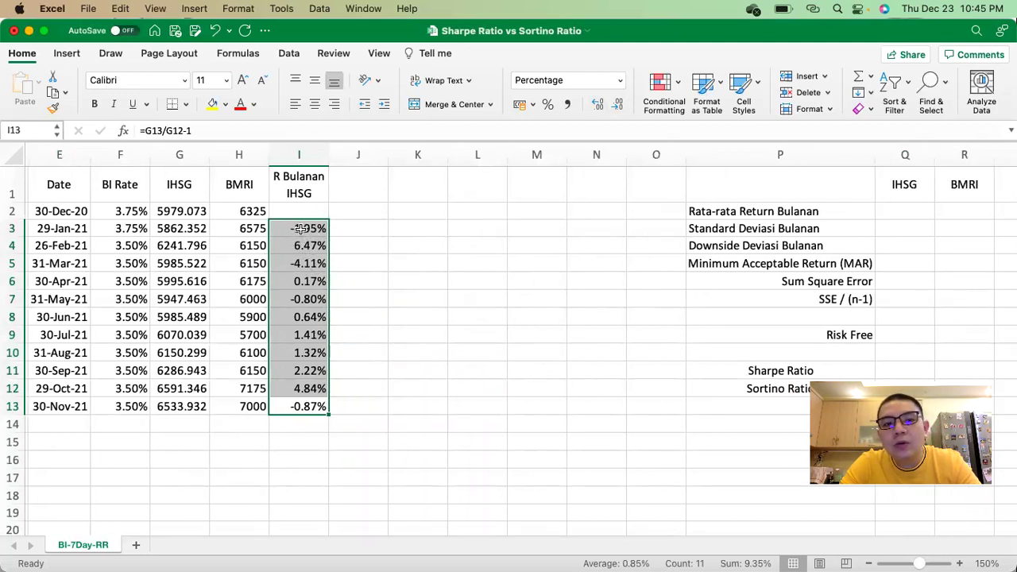
{"action": "left_click", "coordinate": [730, 247]}
{"action": "scroll", "coordinate": [729, 246], "scroll_direction": "right", "scroll_amount": 2}
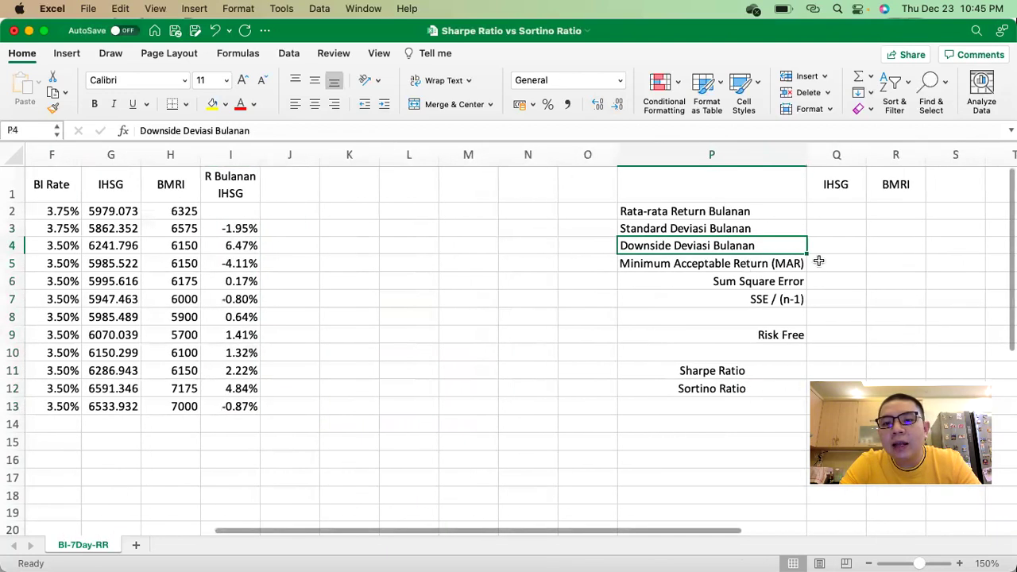
{"action": "left_click", "coordinate": [829, 260]}
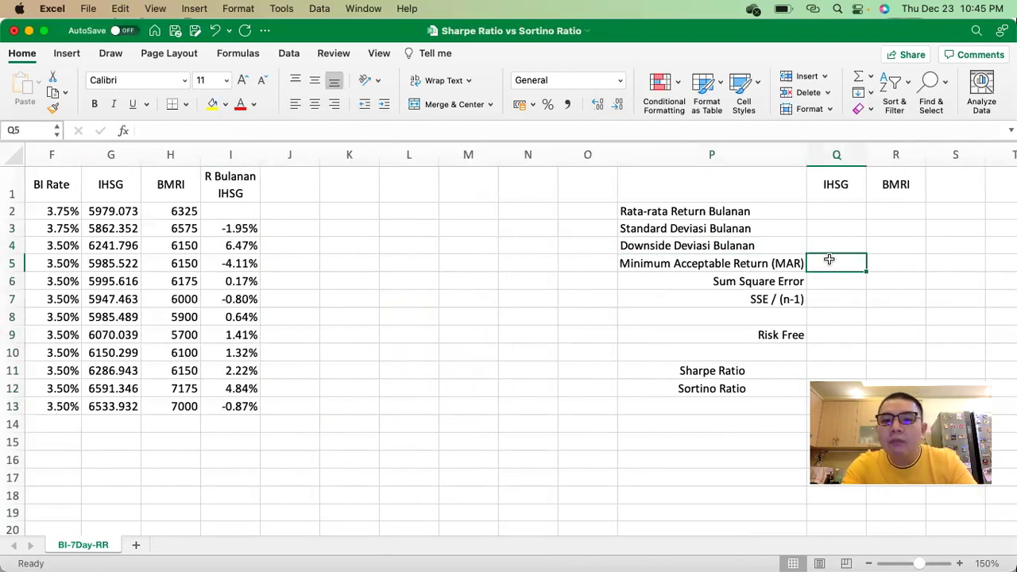
{"action": "type", "text": "0%"}
{"action": "key", "text": "Return"}
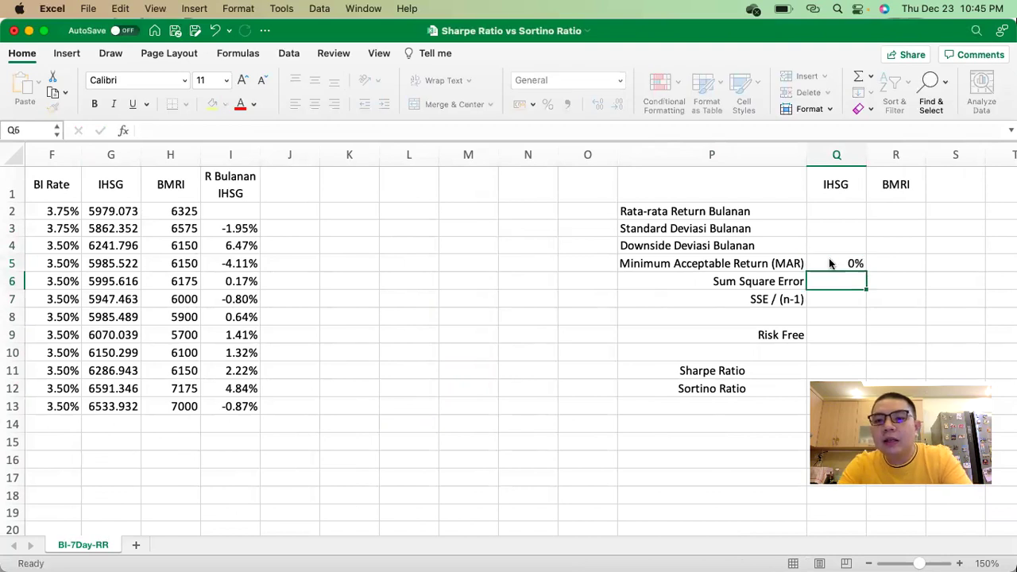
Step: Set the Minimum Acceptable Return (MAR) for BMRI to 0% in R5 and centre both MAR values horizontally
{"action": "key", "text": "Down"}
{"action": "key", "text": "Up"}
{"action": "key", "text": "Up"}
{"action": "key", "text": "Right"}
{"action": "type", "text": "0%"}
{"action": "key", "text": "Return"}
{"action": "left_click_drag", "start_coordinate": [841, 265], "coordinate": [876, 264]}
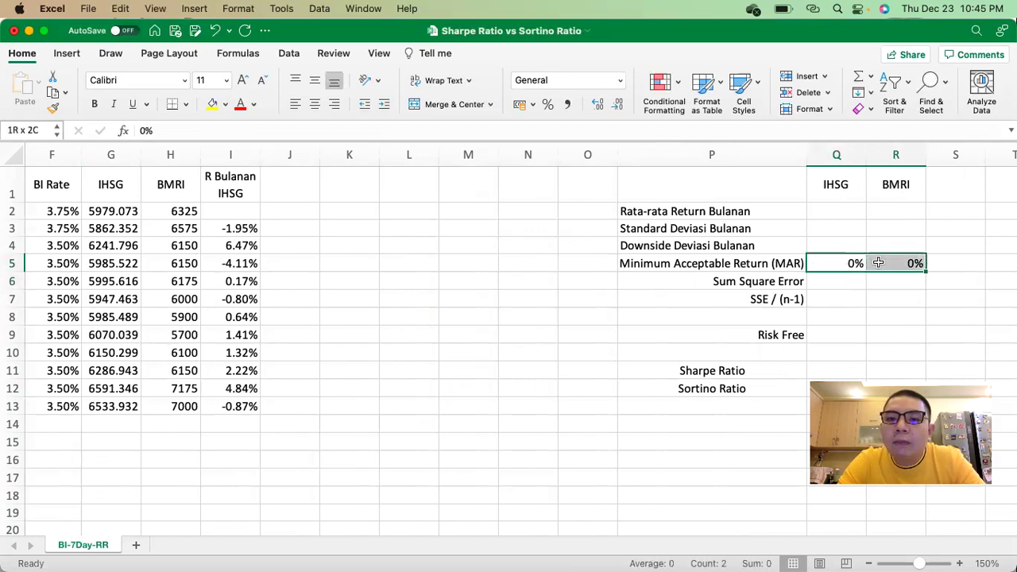
{"action": "left_click", "coordinate": [317, 106]}
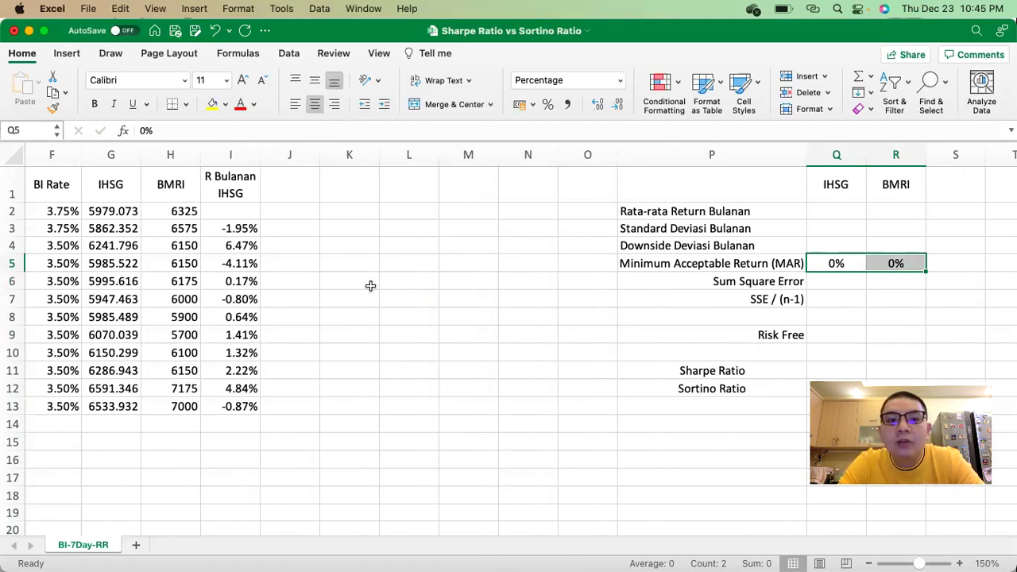
Step: Add the column header "R IHSG < MAR" in J1
{"action": "scroll", "coordinate": [370, 285], "scroll_direction": "left", "scroll_amount": 2}
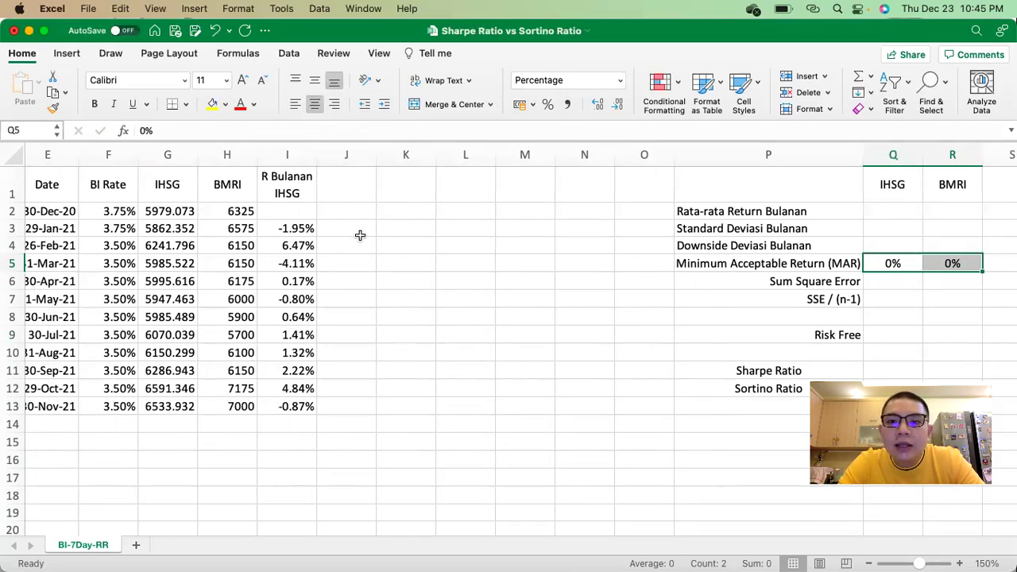
{"action": "left_click", "coordinate": [349, 189]}
{"action": "type", "text": "R IHSG < MAR"}
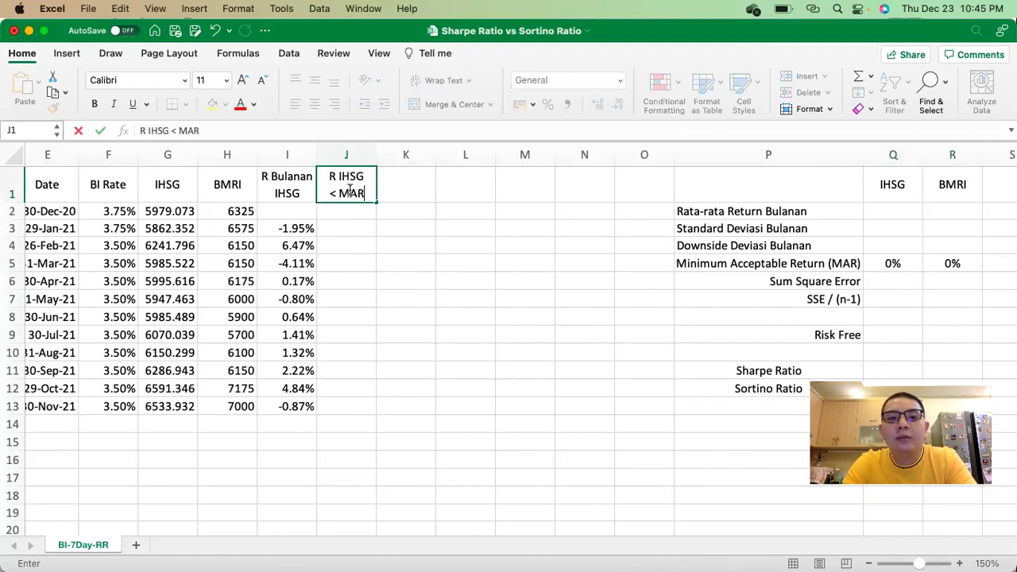
{"action": "key", "text": "Return"}
Step: Begin an IF formula in J3 with the IHSG monthly return I3 and the absolute MAR reference $Q$5
{"action": "key", "text": "Return"}
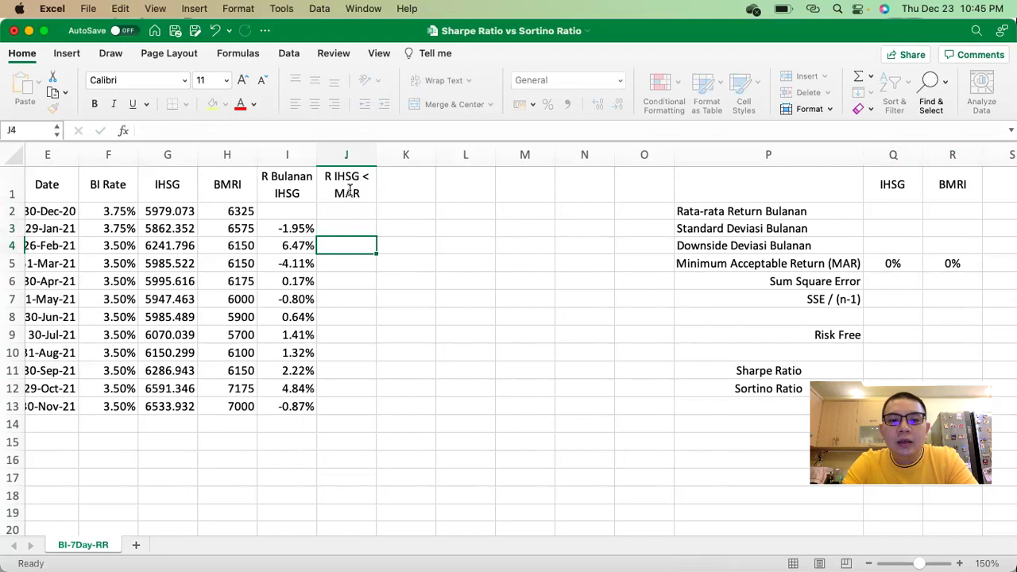
{"action": "type", "text": "="}
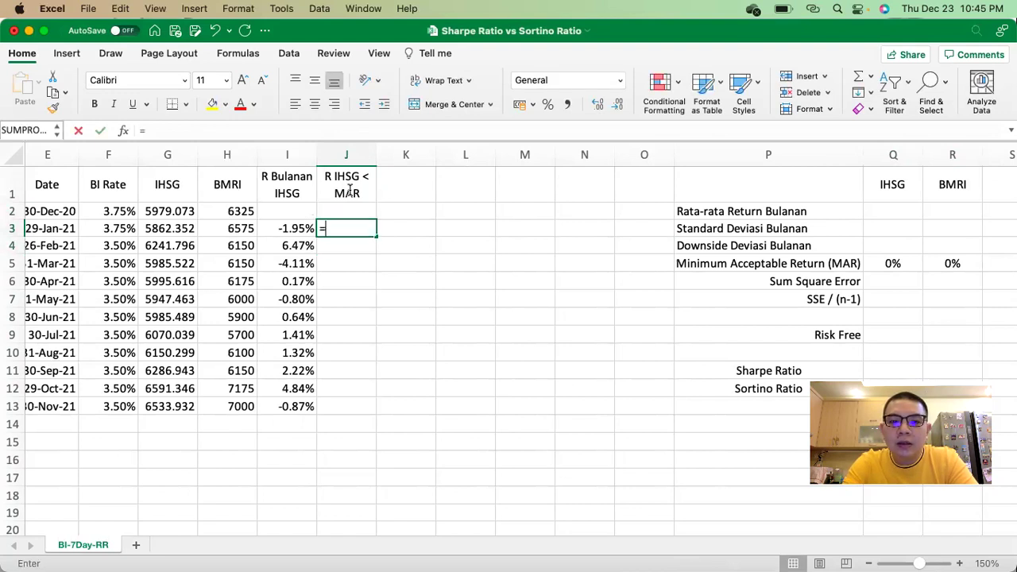
{"action": "type", "text": "if("}
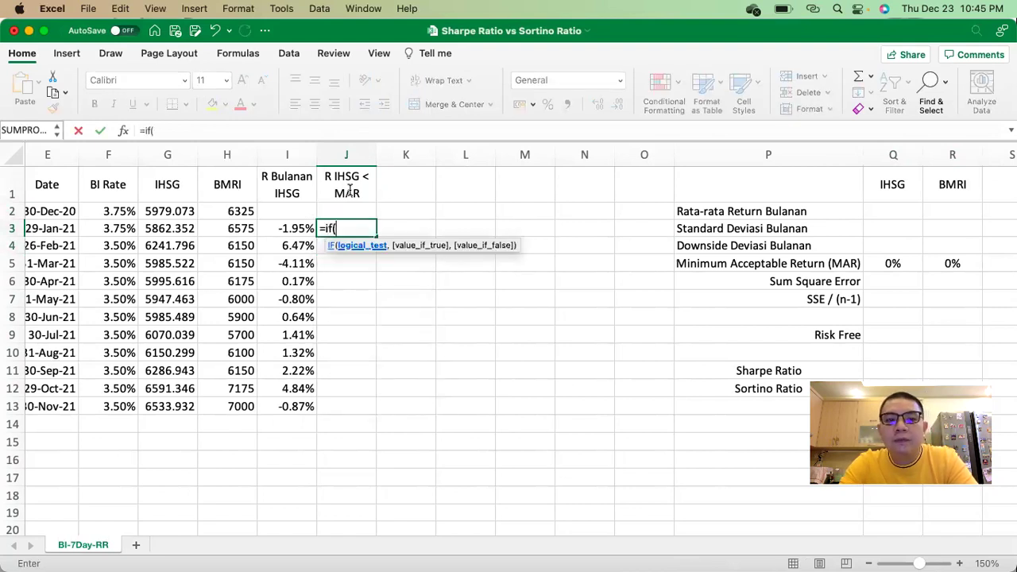
{"action": "left_click", "coordinate": [282, 224]}
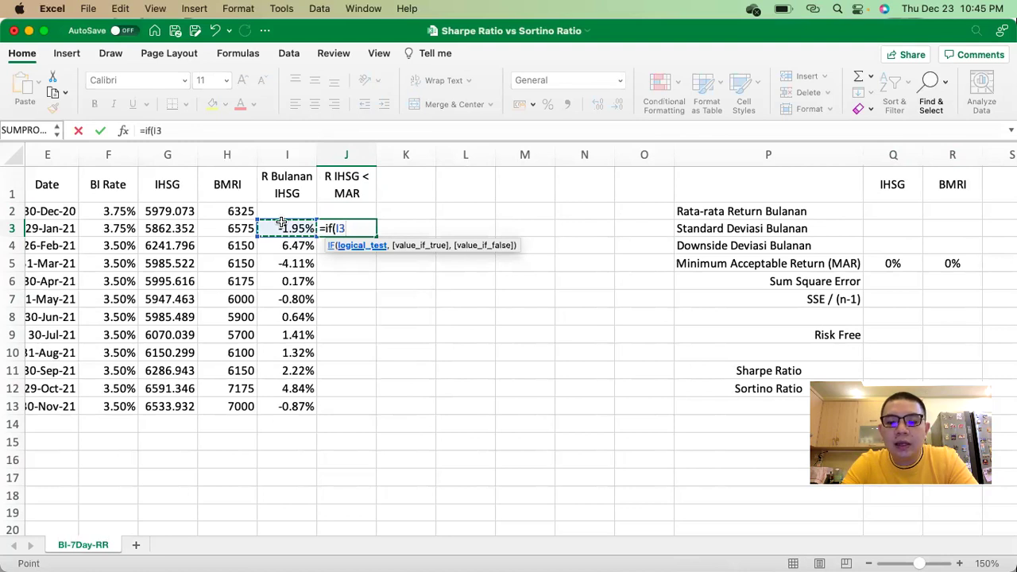
{"action": "type", "text": ","}
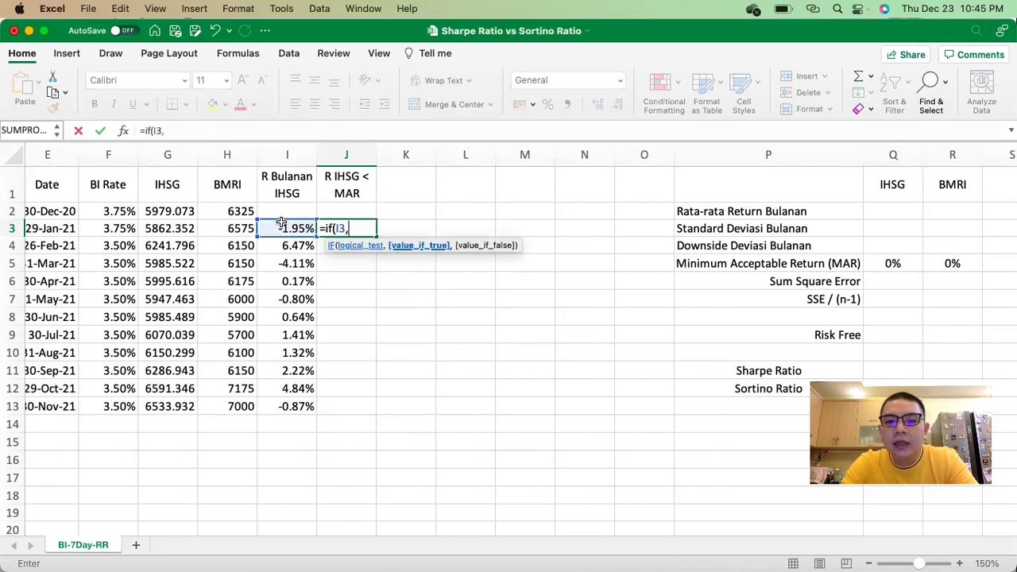
{"action": "left_click", "coordinate": [895, 261]}
{"action": "key", "text": "F4"}
{"action": "type", "text": ","}
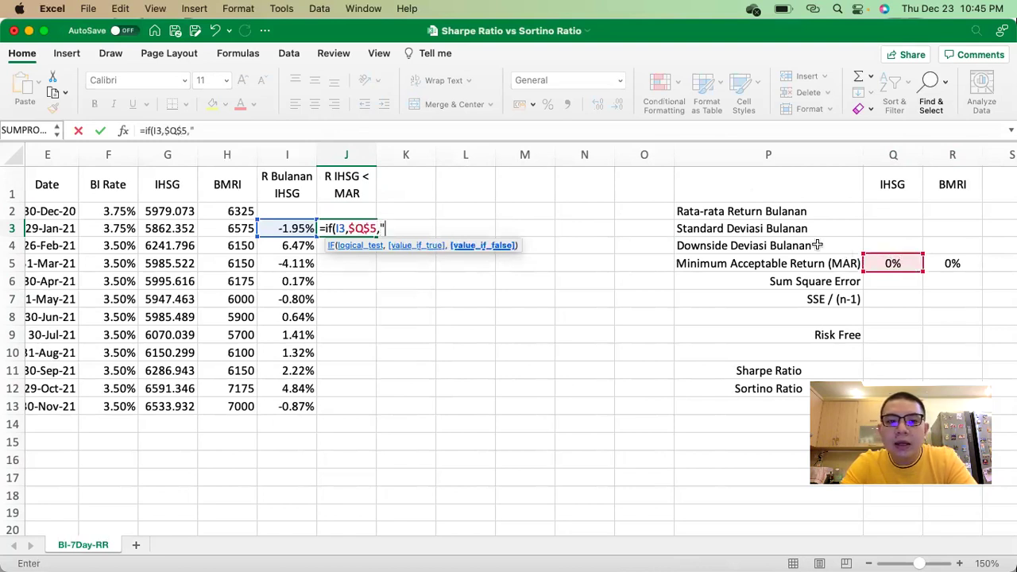
{"action": "left_click", "coordinate": [292, 229]}
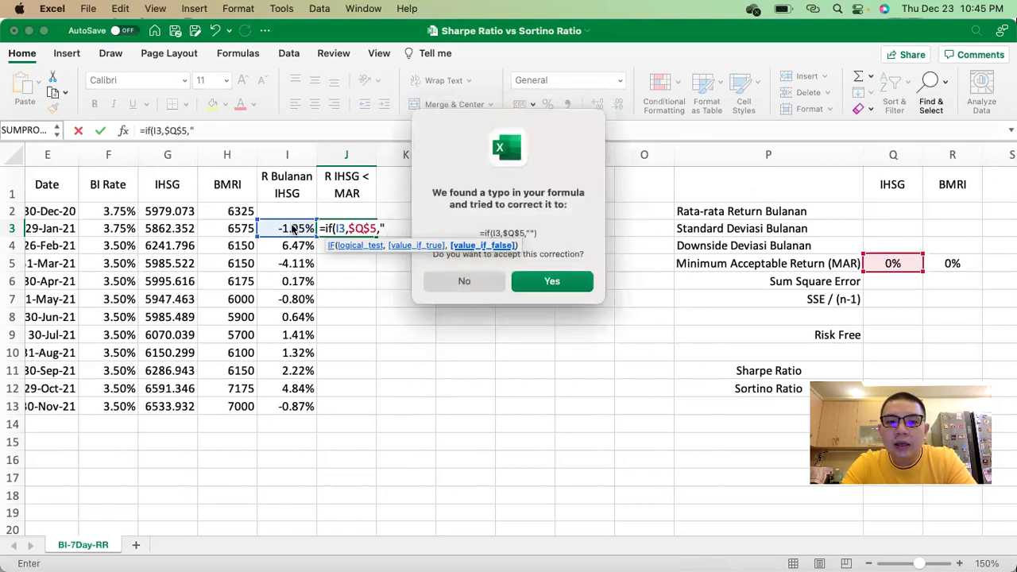
{"action": "left_click", "coordinate": [483, 281]}
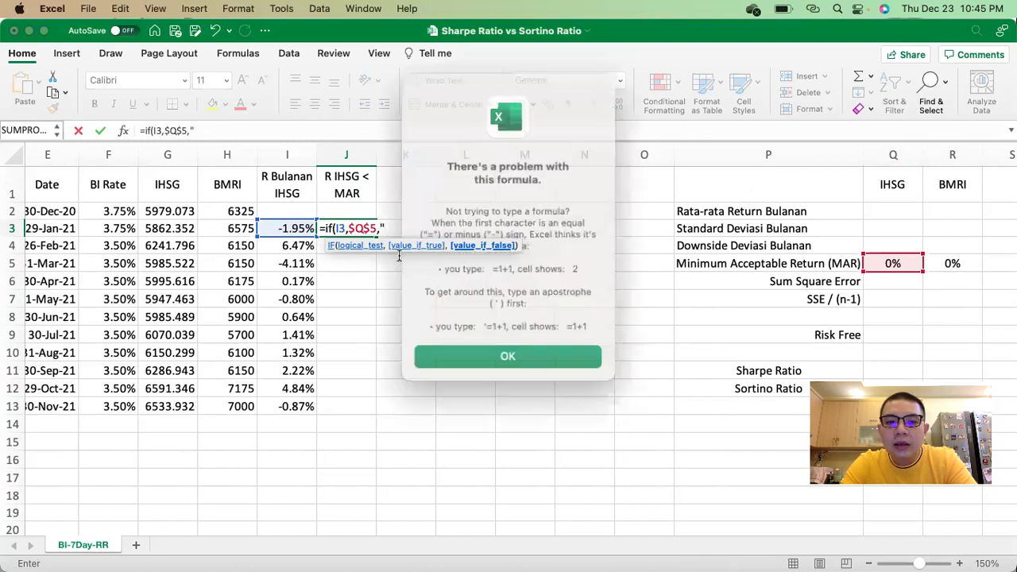
{"action": "left_click", "coordinate": [502, 341]}
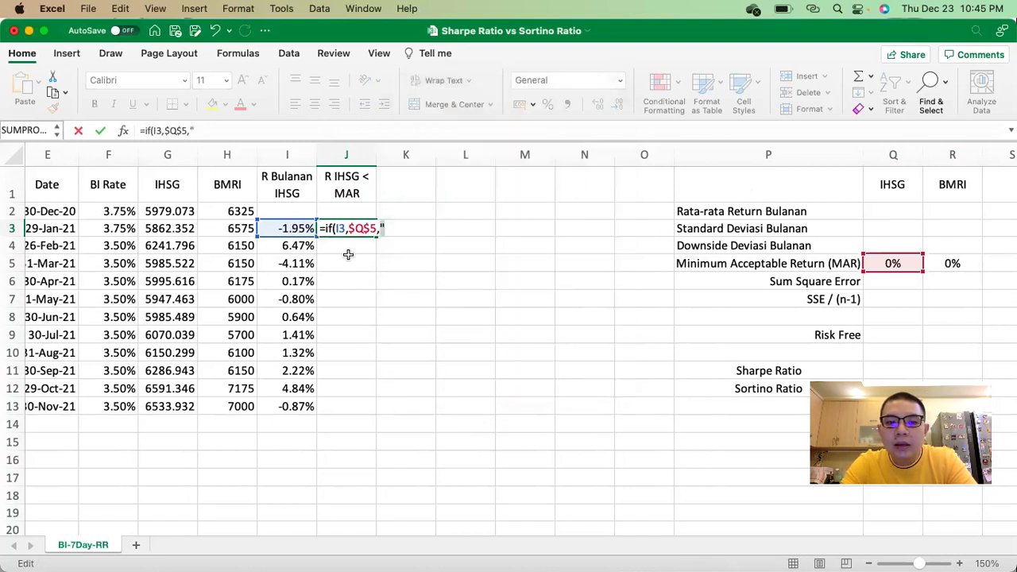
{"action": "key", "text": "BackSpace"}
Step: Complete the IF formula in J3 with I3-$Q$5 as the value if true and 0 as the value if false
{"action": "left_click", "coordinate": [300, 228]}
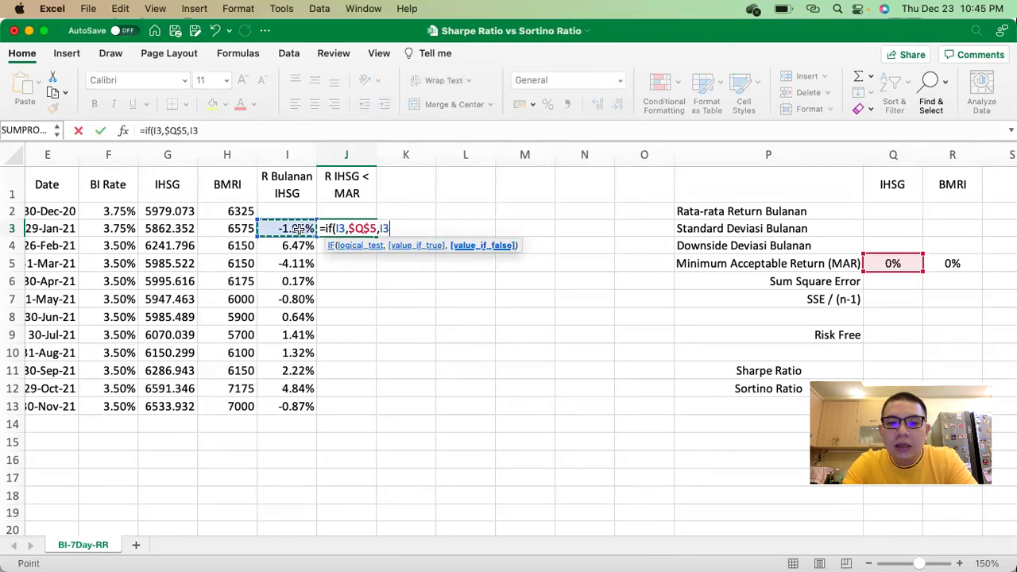
{"action": "type", "text": "-"}
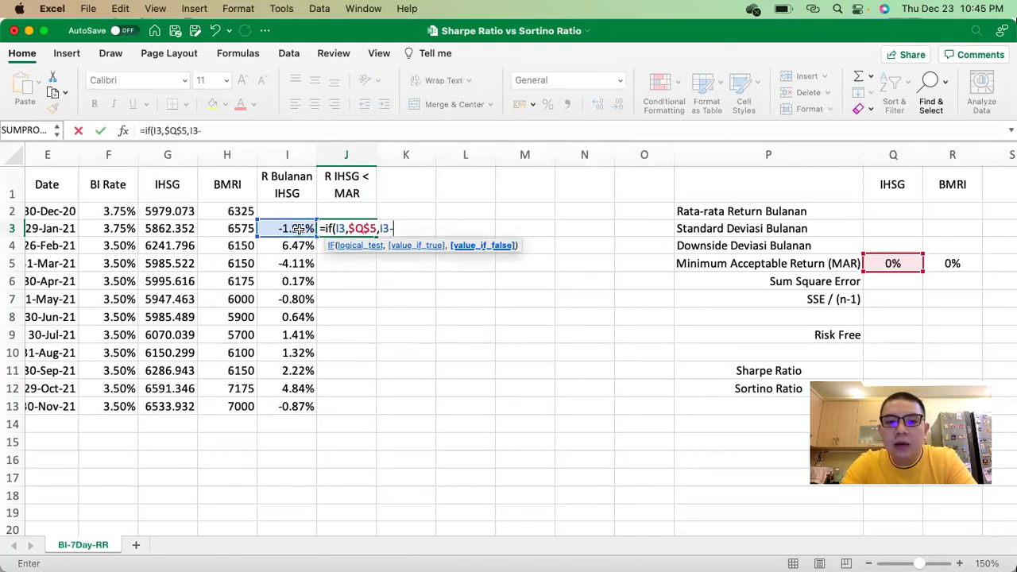
{"action": "left_click", "coordinate": [895, 262]}
{"action": "key", "text": "F4"}
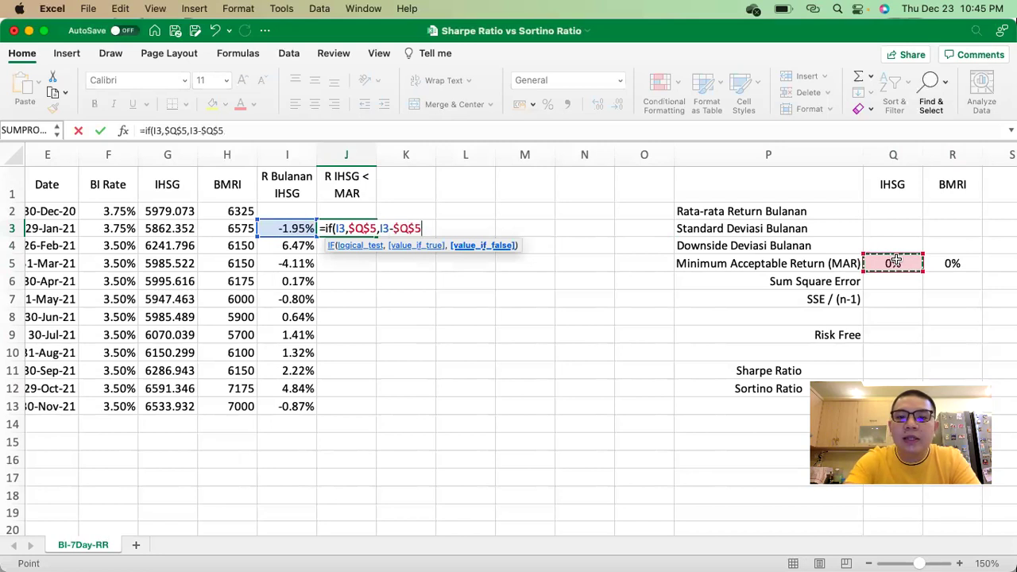
{"action": "type", "text": ","}
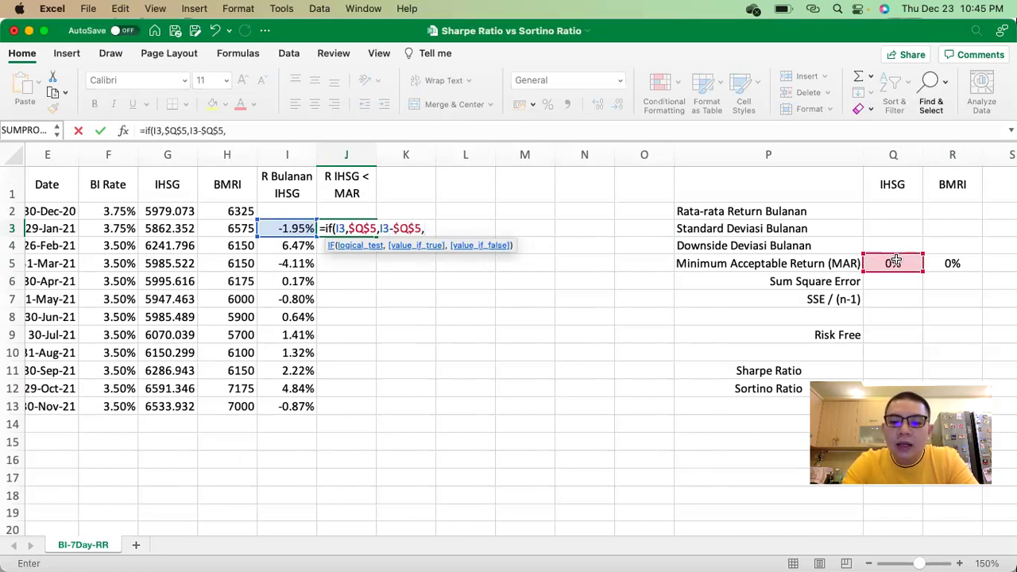
{"action": "type", "text": "0"}
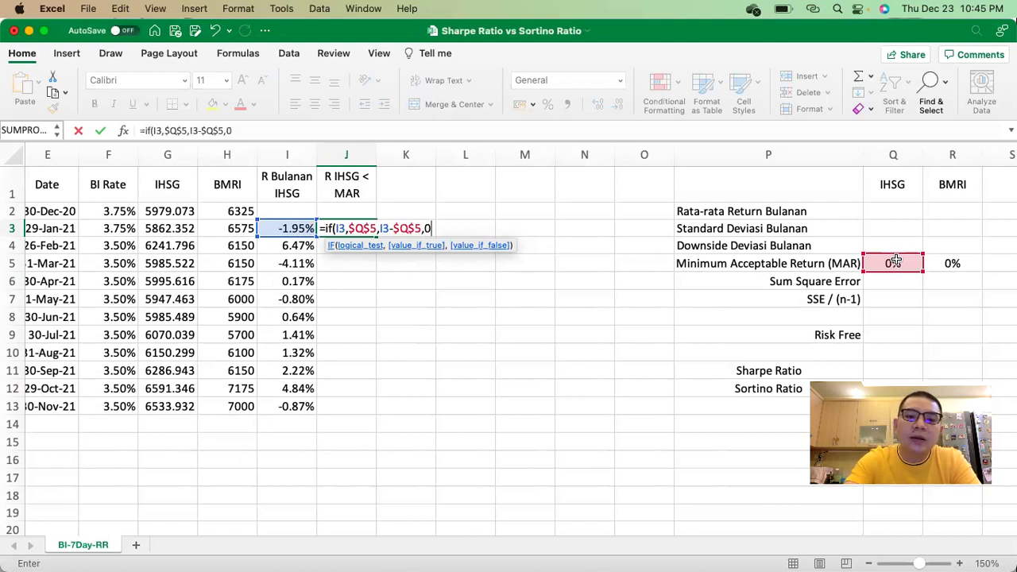
{"action": "type", "text": ")"}
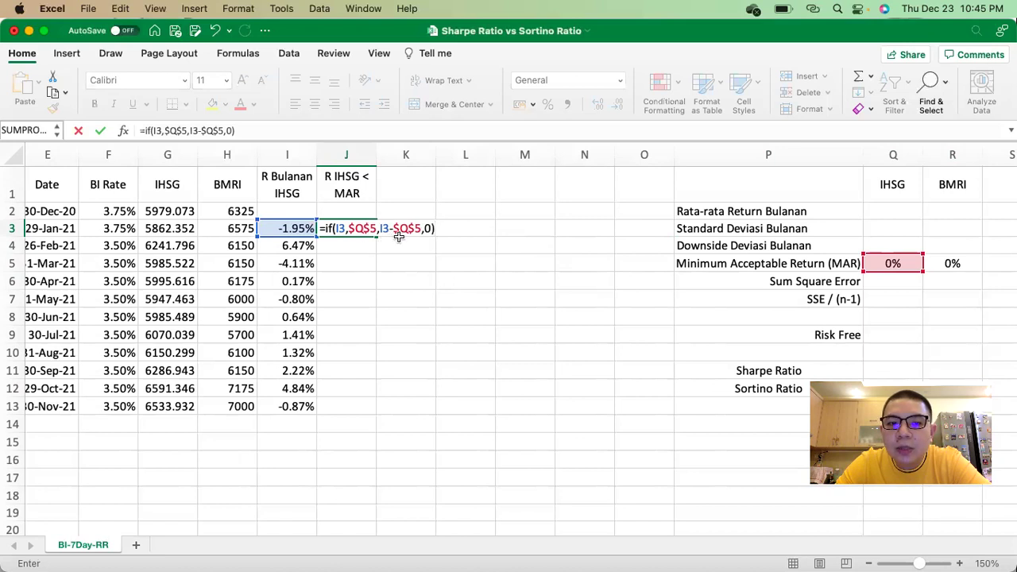
{"action": "key", "text": "Return"}
{"action": "key", "text": "Return"}
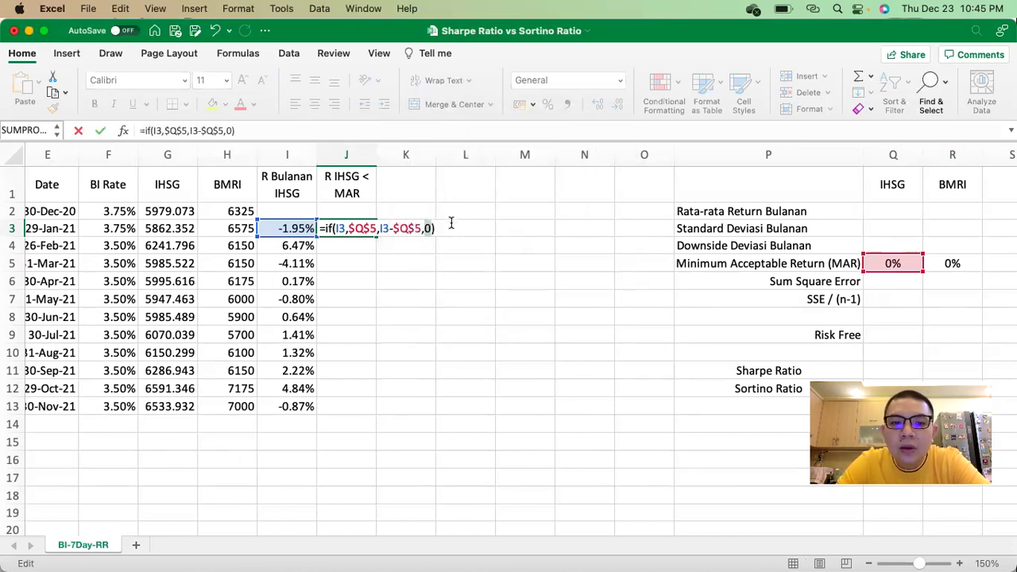
Step: Correct the logical test of the J3 formula so it reads =IF(I3<$Q$5,I3-$Q$5,0)
{"action": "left_click", "coordinate": [413, 229]}
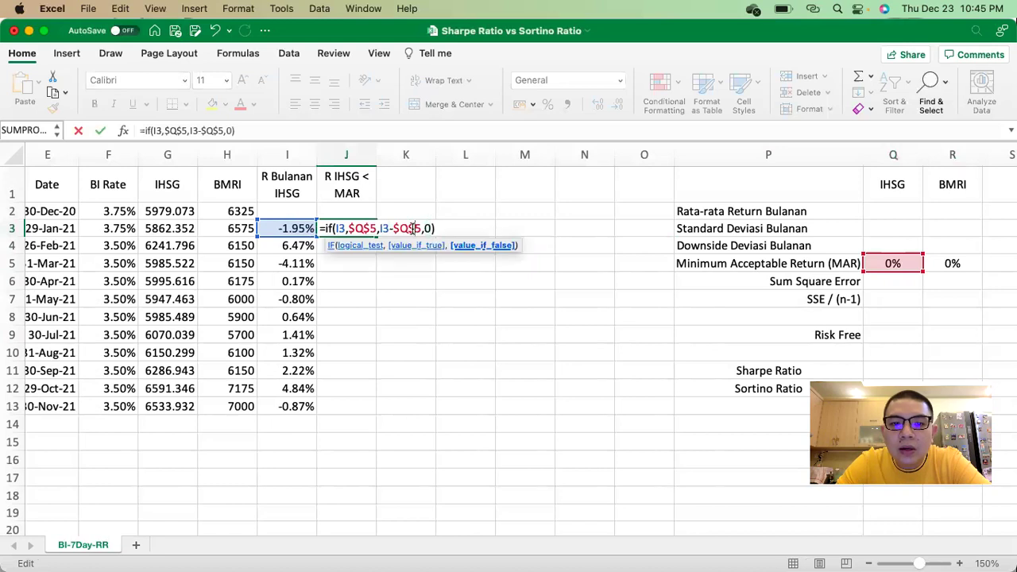
{"action": "left_click", "coordinate": [362, 228]}
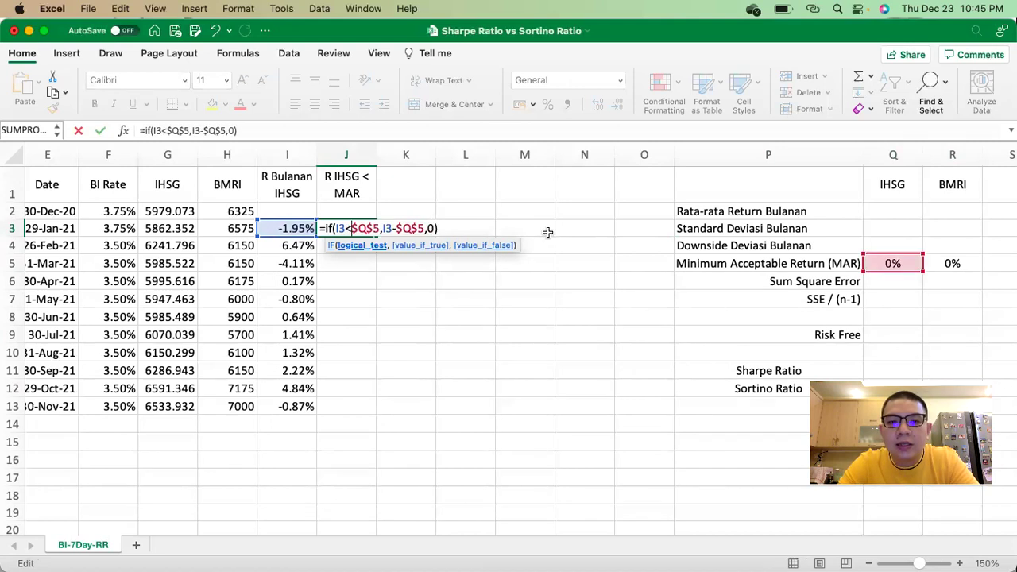
{"action": "key", "text": "Return"}
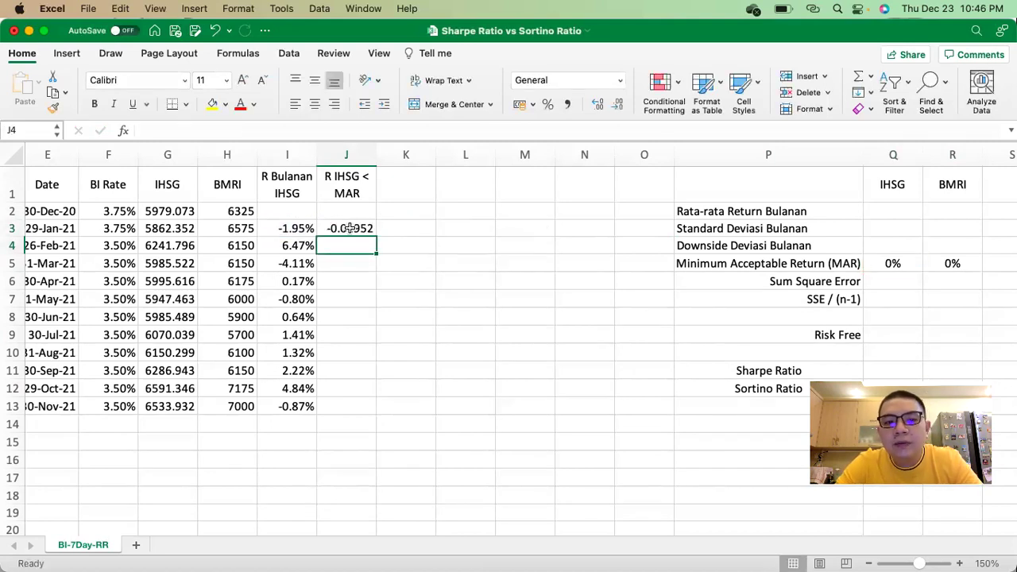
Step: Format J3 as a percentage with two decimal places and fill its formula down to J13
{"action": "left_click", "coordinate": [350, 228]}
{"action": "left_click", "coordinate": [548, 107]}
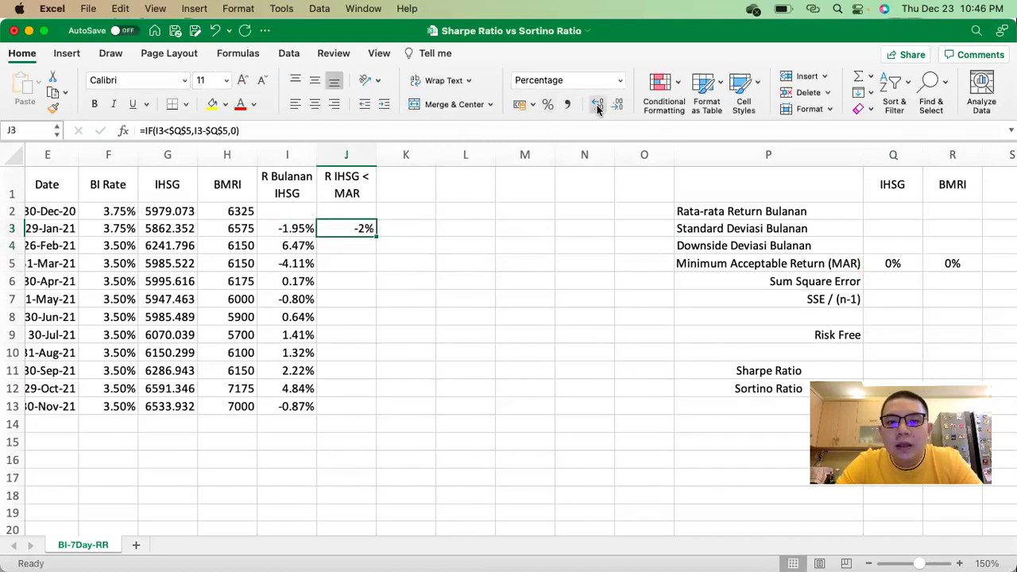
{"action": "left_click_drag", "start_coordinate": [374, 233], "coordinate": [348, 406]}
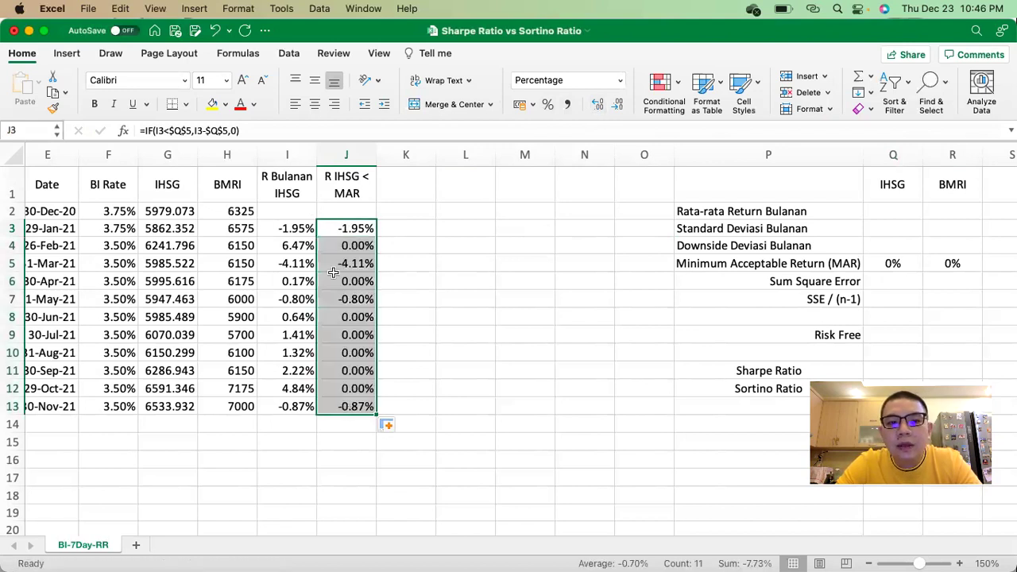
{"action": "left_click", "coordinate": [297, 246]}
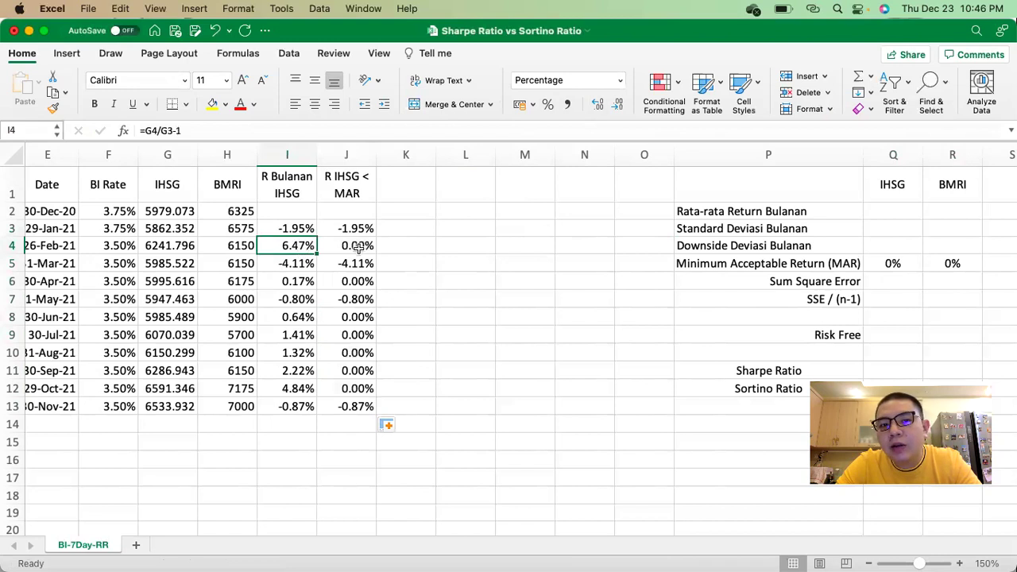
{"action": "left_click", "coordinate": [358, 248]}
{"action": "left_click", "coordinate": [363, 267]}
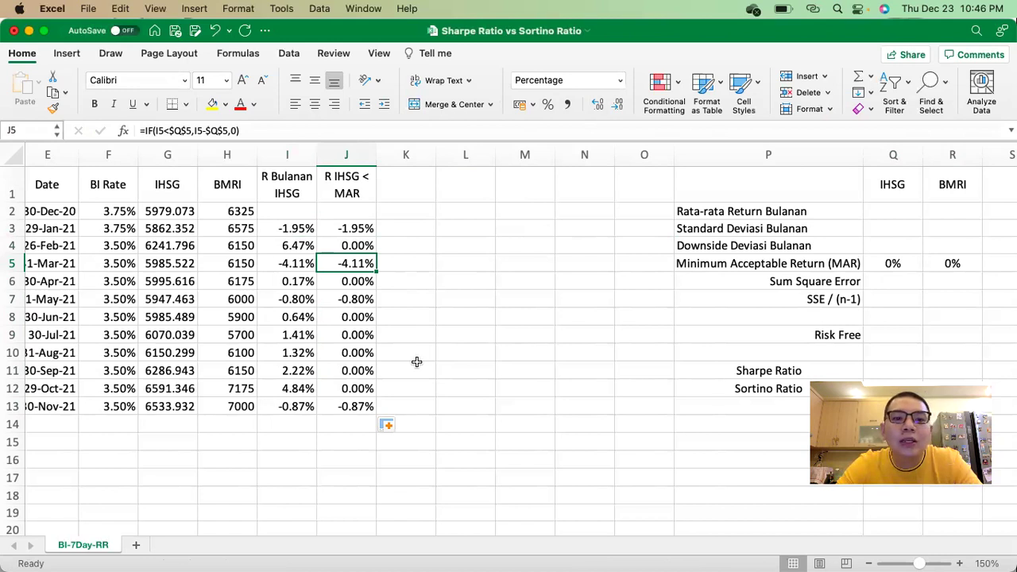
{"action": "left_click", "coordinate": [281, 242]}
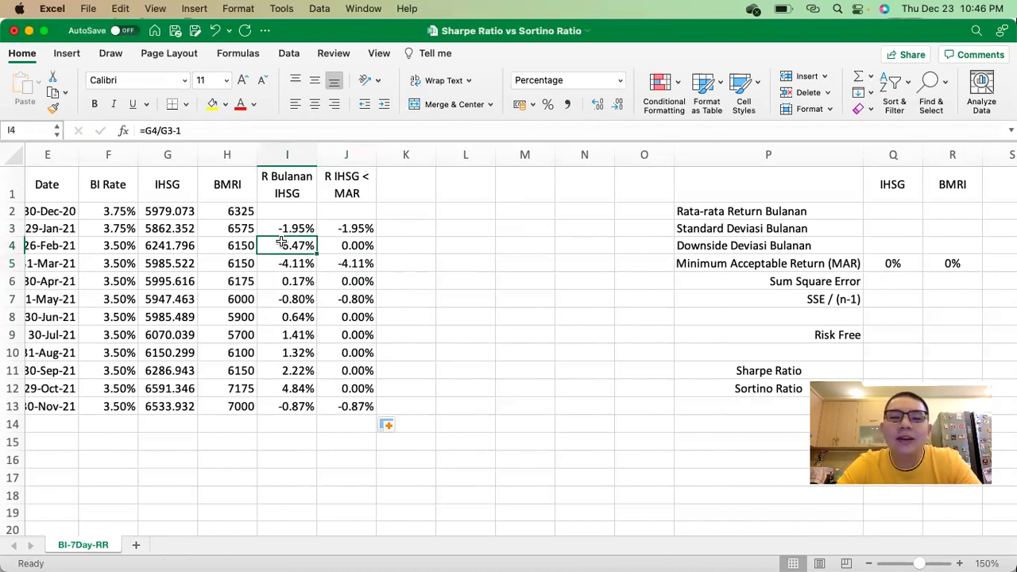
Step: Extend the header in J1 to "R IHSG < MAR (error)"
{"action": "left_click", "coordinate": [415, 189]}
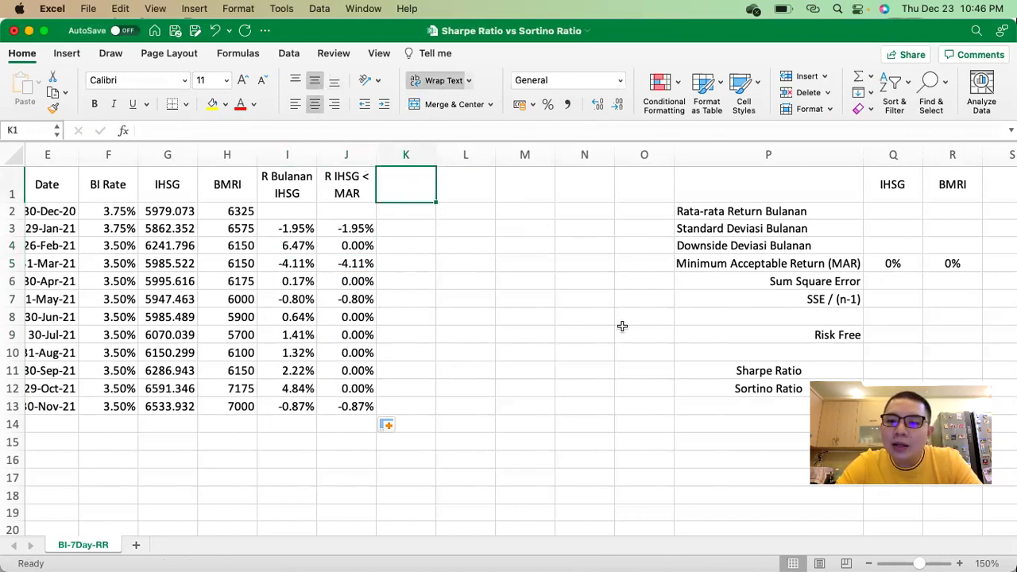
{"action": "left_click", "coordinate": [844, 278]}
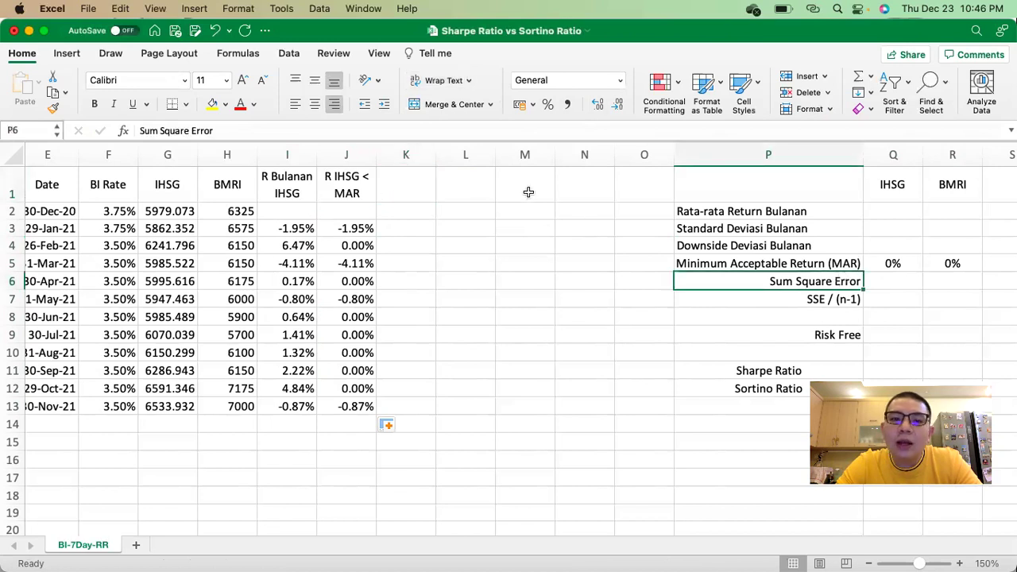
{"action": "double_click", "coordinate": [368, 189]}
{"action": "type", "text": "(err"}
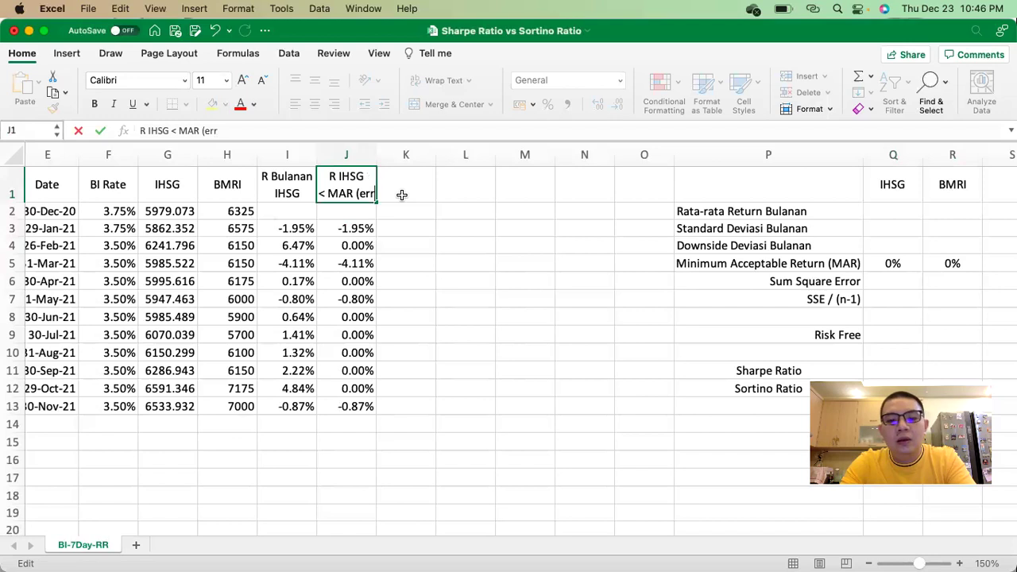
{"action": "type", "text": "or"}
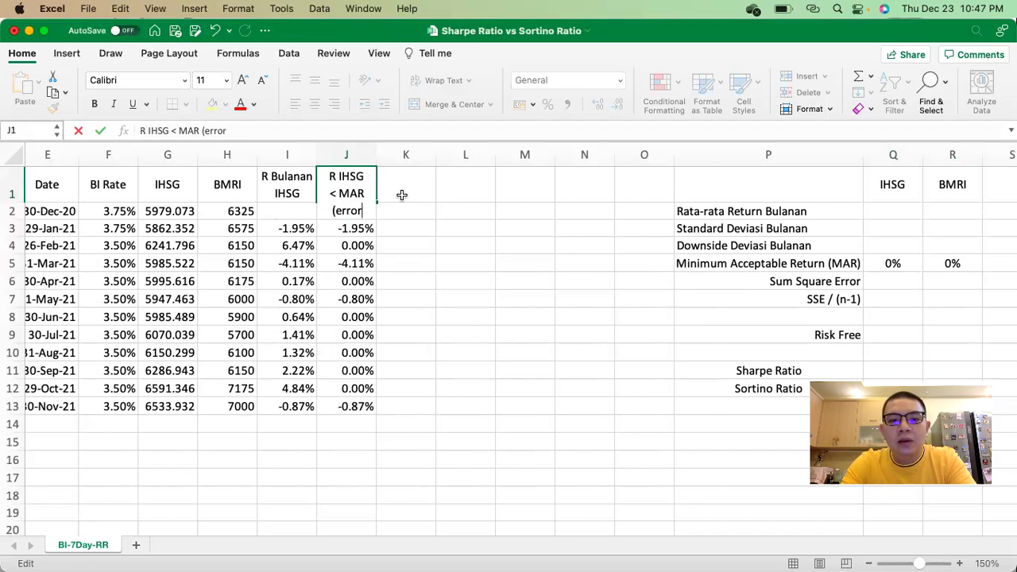
{"action": "type", "text": ")"}
{"action": "key", "text": "Return"}
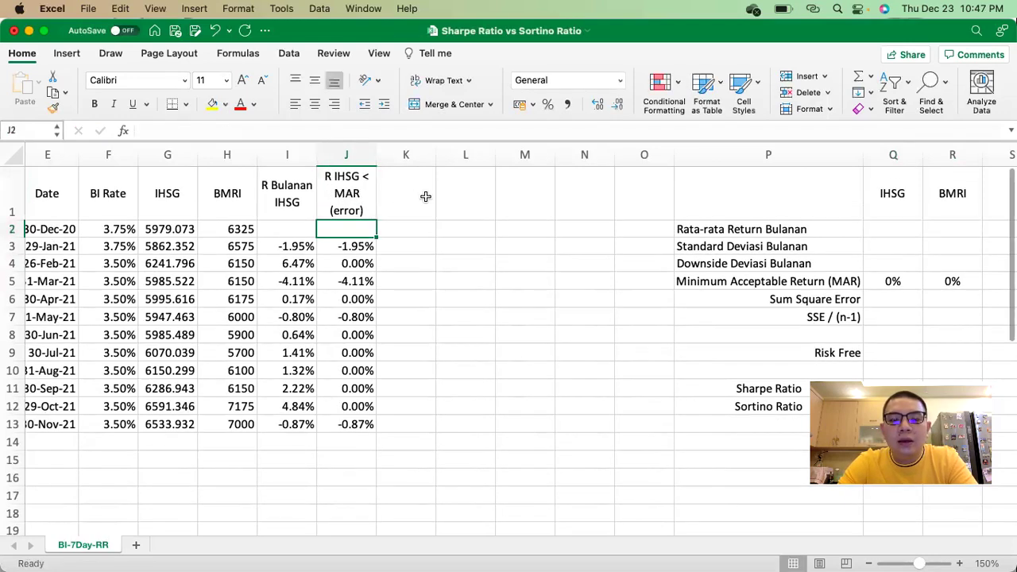
Step: Add the column header "Square Error IHSG" in K1
{"action": "left_click", "coordinate": [424, 196]}
{"action": "type", "text": "Su"}
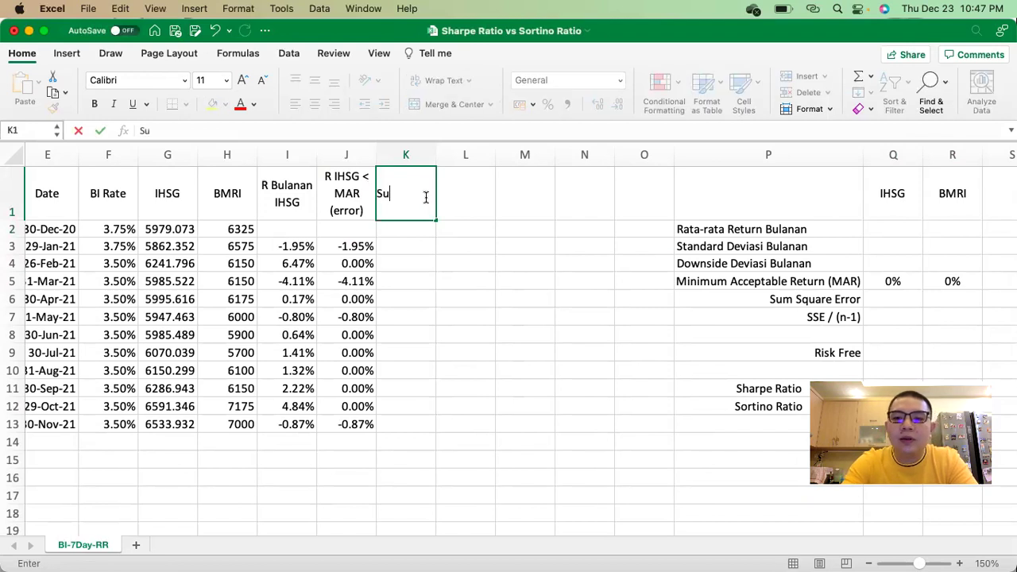
{"action": "key", "text": "BackSpace"}
{"action": "type", "text": "Squa"}
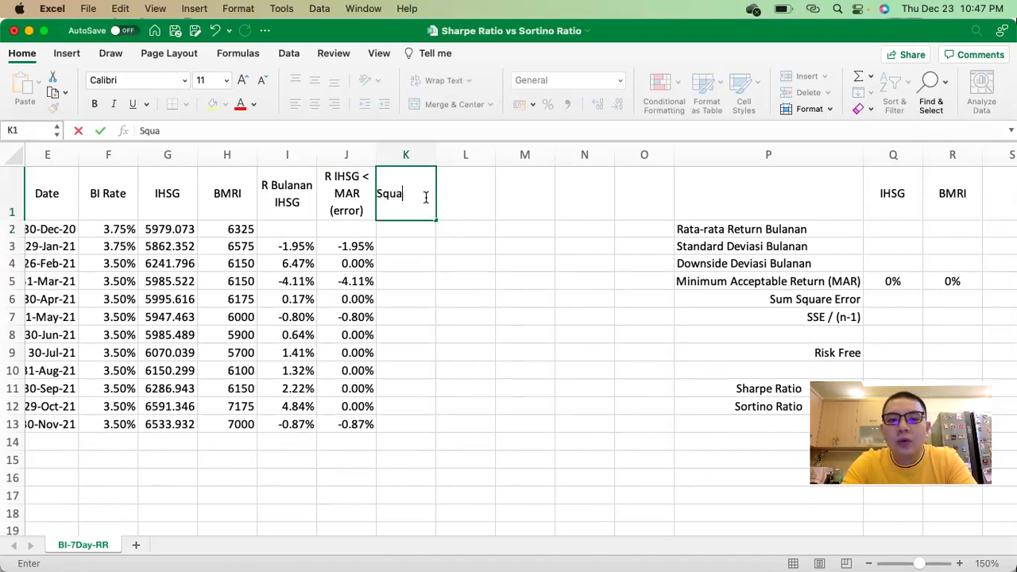
{"action": "type", "text": "re Error IHSG"}
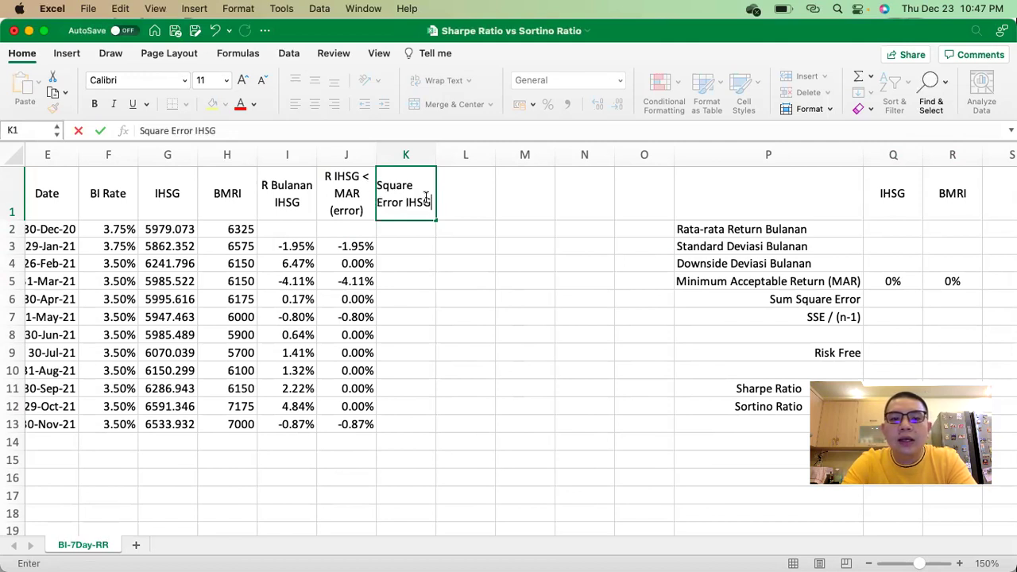
{"action": "key", "text": "Return"}
Step: Enter the formula =J3^2 in K3 to square the IHSG error
{"action": "key", "text": "Return"}
{"action": "type", "text": "="}
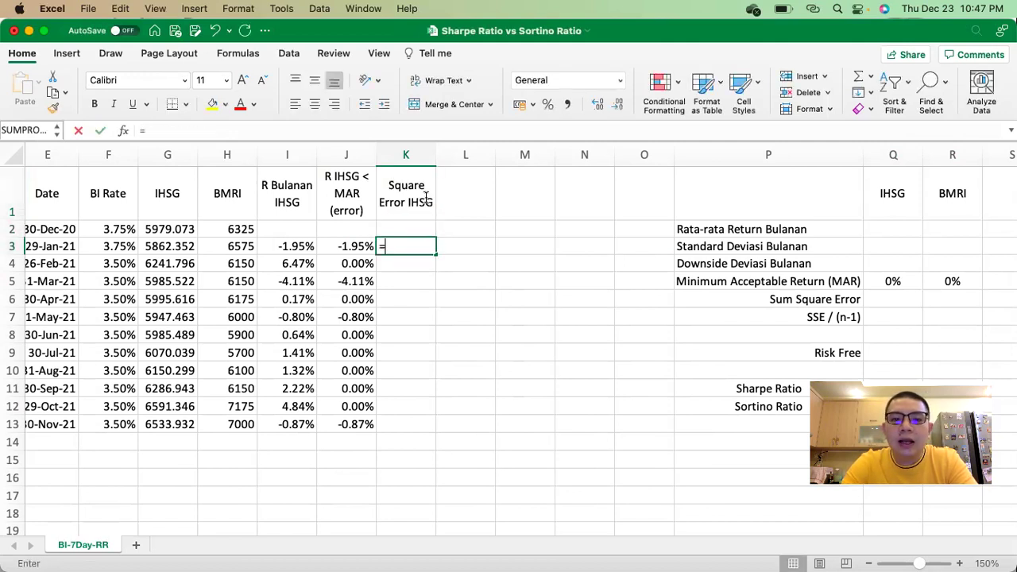
{"action": "key", "text": "Left"}
{"action": "type", "text": "^2"}
{"action": "key", "text": "Return"}
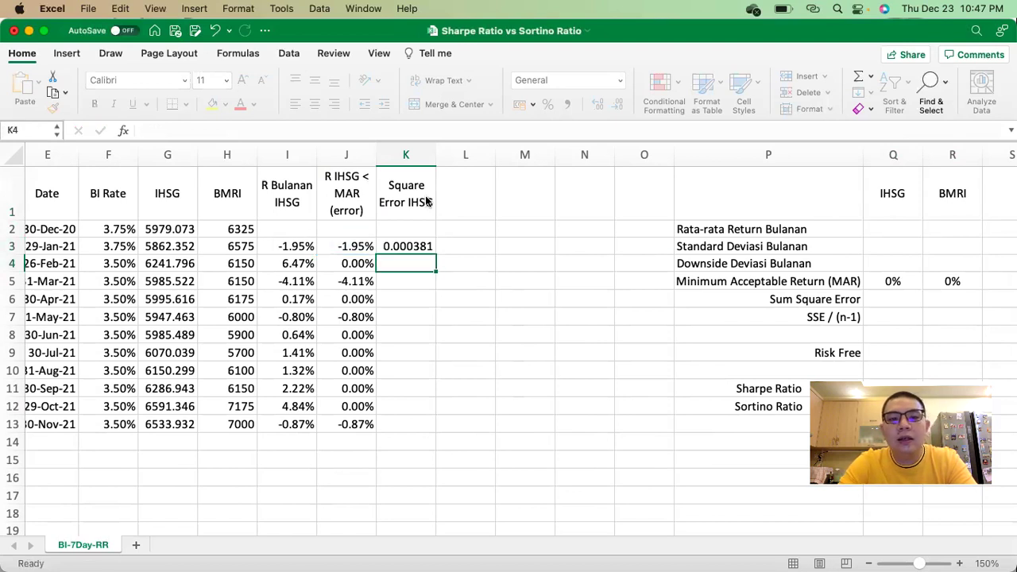
Step: Fill the K3 formula down column K and clear the surplus cells K14:K18 below the data
{"action": "left_click", "coordinate": [407, 238]}
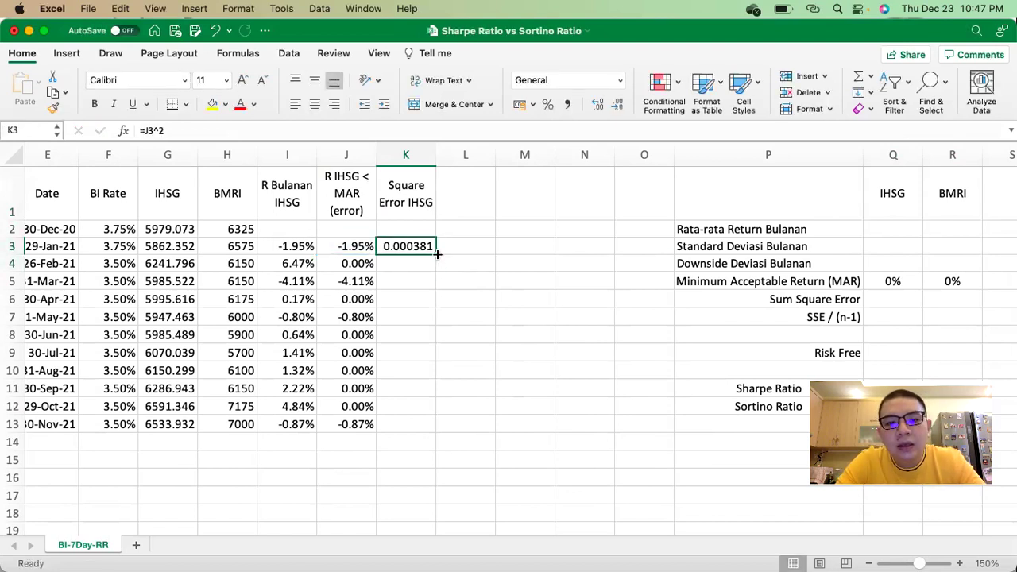
{"action": "left_click_drag", "start_coordinate": [438, 254], "coordinate": [435, 513]}
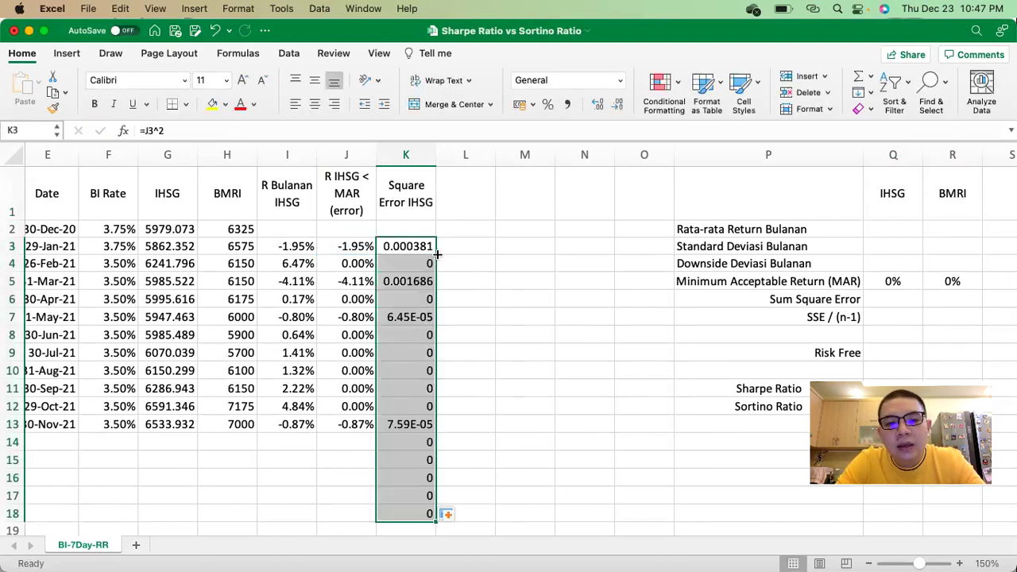
{"action": "left_click", "coordinate": [415, 440]}
{"action": "left_click_drag", "start_coordinate": [413, 472], "coordinate": [408, 513]}
{"action": "key", "text": "Delete"}
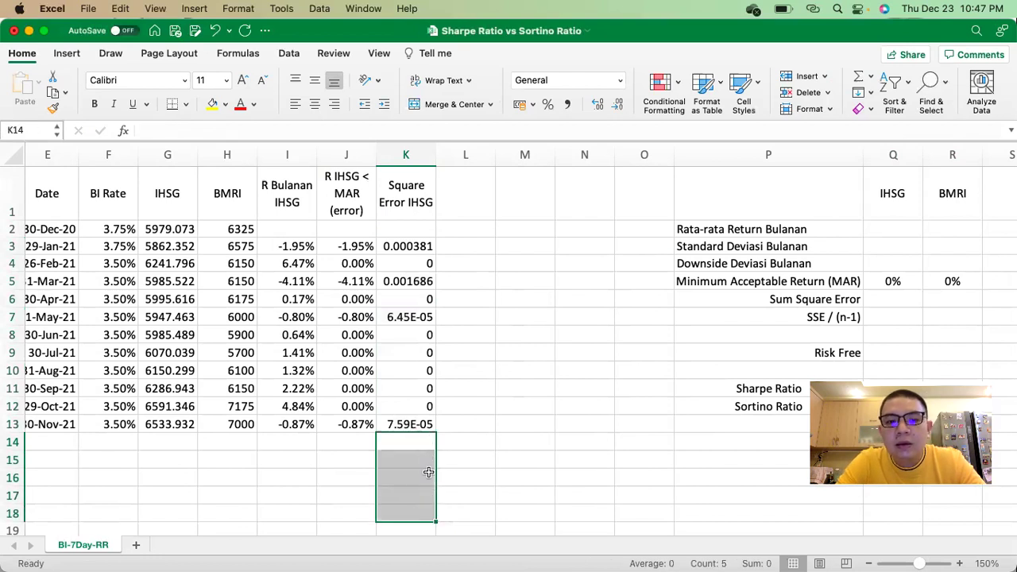
Step: Copy the three IHSG column headers in I1:K1 to L1:N1
{"action": "left_click", "coordinate": [482, 189]}
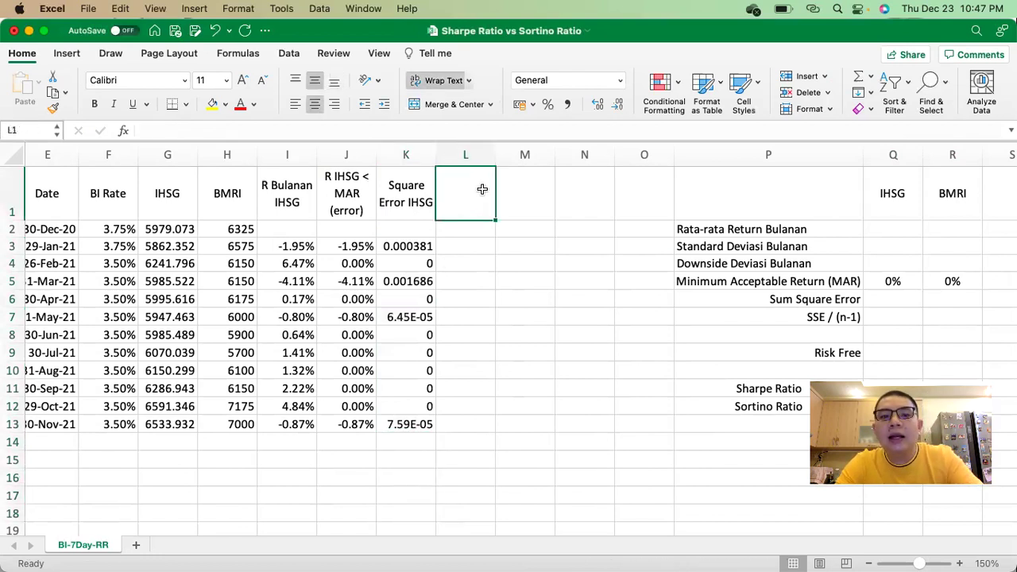
{"action": "left_click_drag", "start_coordinate": [299, 193], "coordinate": [404, 191]}
{"action": "key", "text": "super+c"}
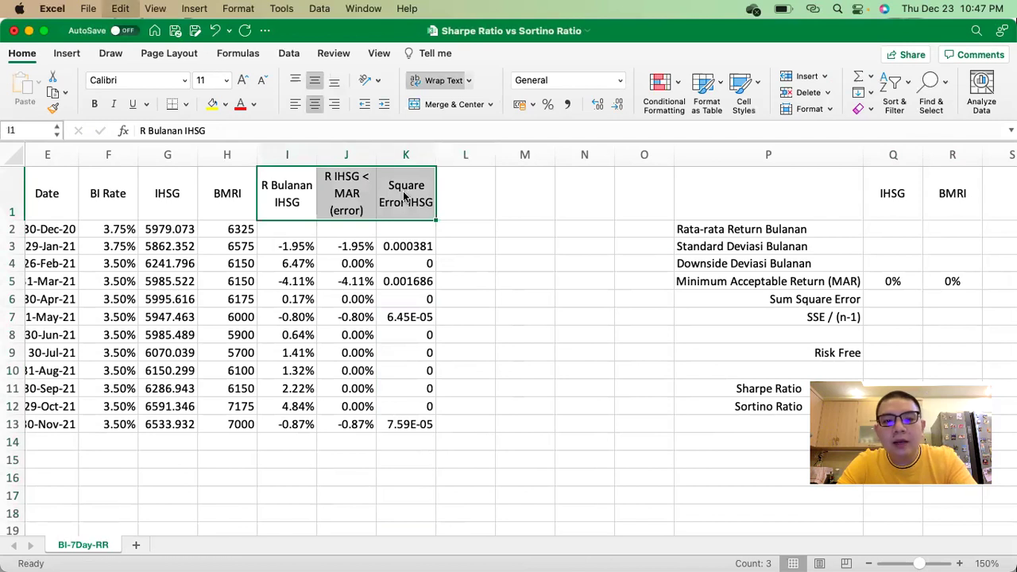
{"action": "left_click", "coordinate": [477, 200]}
{"action": "key", "text": "super+v"}
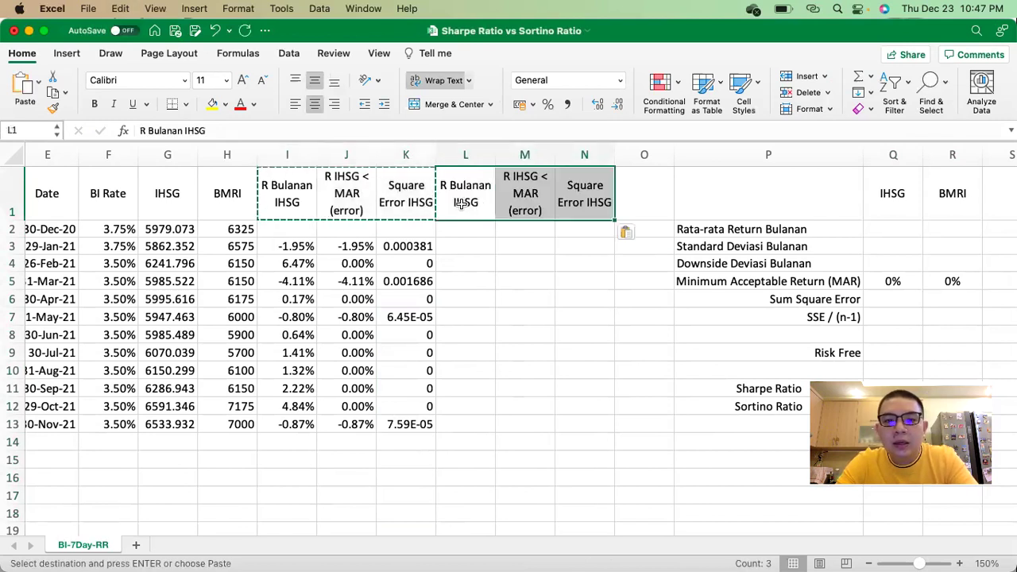
Step: Change the header in L1 to "R Bulanan BMRI"
{"action": "left_click", "coordinate": [465, 200]}
{"action": "double_click", "coordinate": [465, 200]}
{"action": "key", "text": "Escape"}
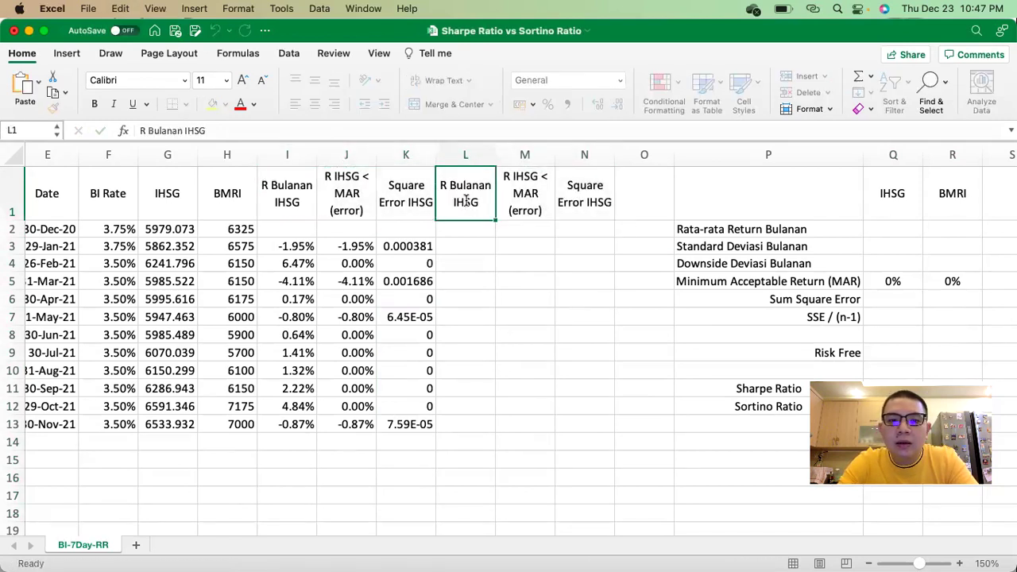
{"action": "double_click", "coordinate": [467, 201]}
{"action": "key", "text": "BackSpace"}
{"action": "key", "text": "BackSpace"}
{"action": "key", "text": "BackSpace"}
{"action": "type", "text": "BMRI"}
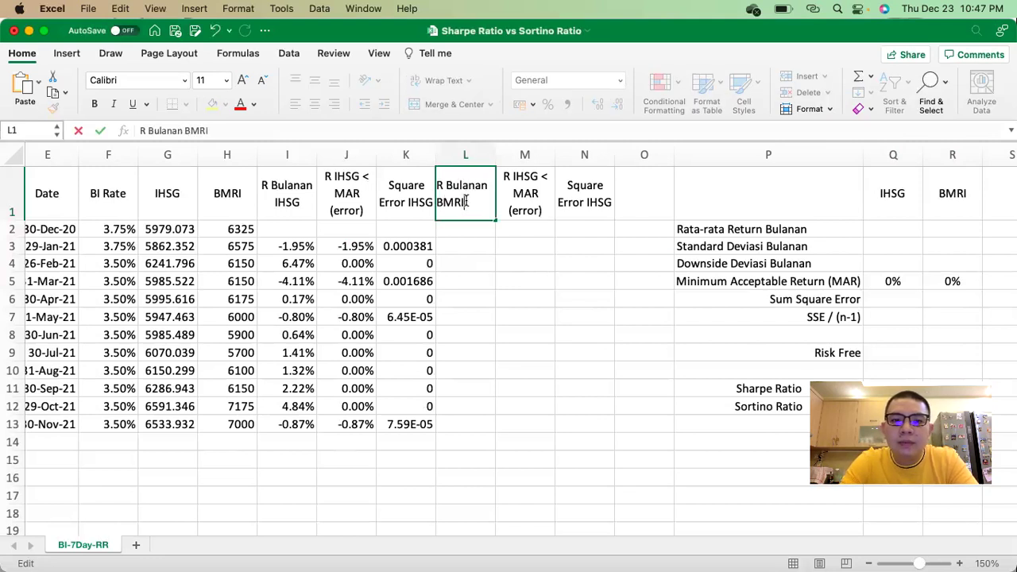
{"action": "key", "text": "Return"}
Step: Enter the BMRI monthly return formula =H3/H2-1 in L3
{"action": "key", "text": "Down"}
{"action": "type", "text": "="}
{"action": "key", "text": "Left"}
{"action": "key", "text": "Left"}
{"action": "key", "text": "Left"}
{"action": "key", "text": "Left"}
{"action": "type", "text": "/"}
{"action": "key", "text": "Left"}
{"action": "key", "text": "Left"}
{"action": "key", "text": "Left"}
{"action": "key", "text": "Left"}
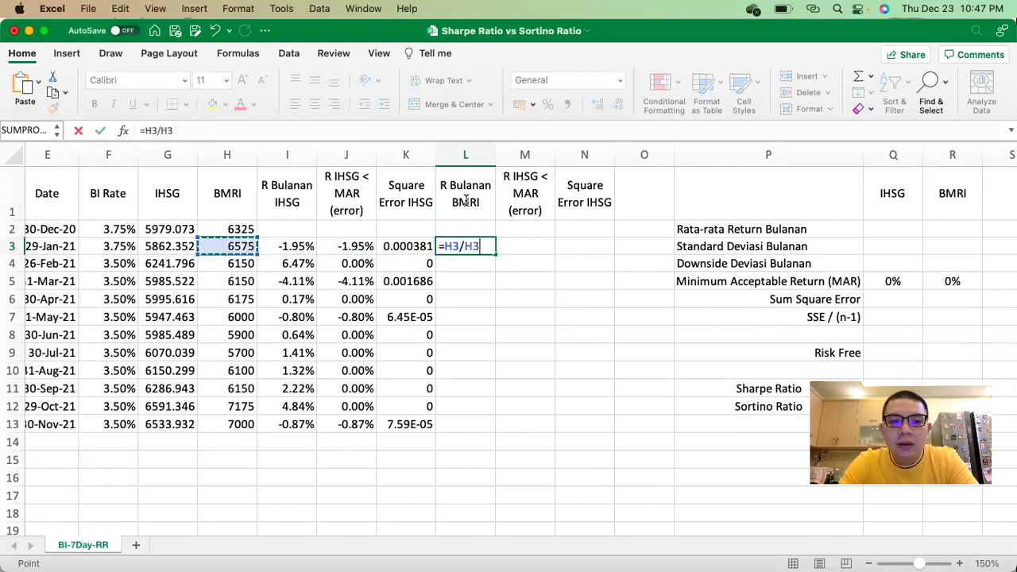
{"action": "key", "text": "Up"}
{"action": "type", "text": "-1"}
{"action": "key", "text": "Return"}
Step: Format L3 as a percentage with two decimal places and fill its formula down to L13
{"action": "key", "text": "Up"}
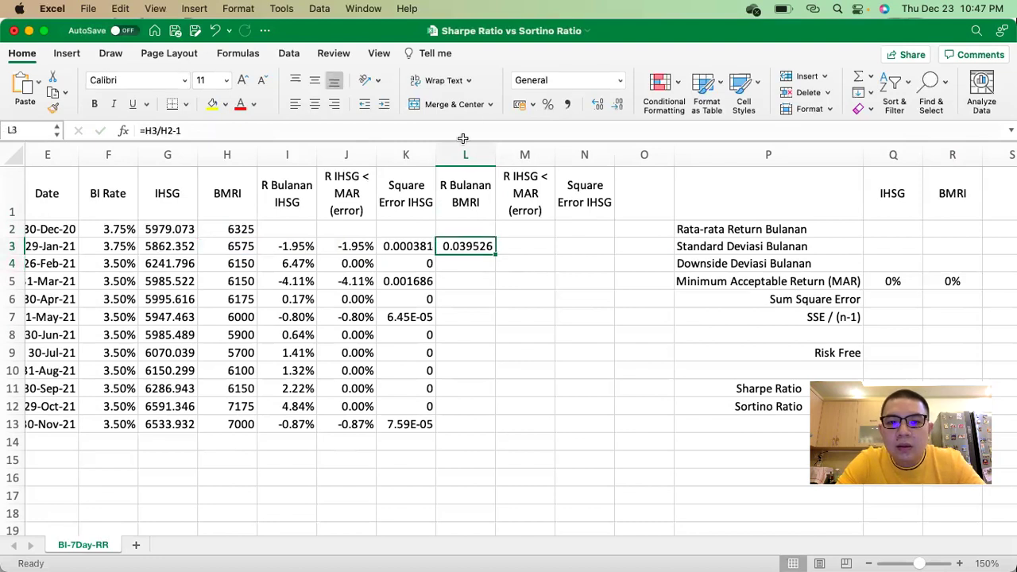
{"action": "left_click", "coordinate": [548, 105]}
{"action": "left_click", "coordinate": [598, 104]}
{"action": "left_click", "coordinate": [597, 104]}
{"action": "left_click_drag", "start_coordinate": [493, 255], "coordinate": [465, 425]}
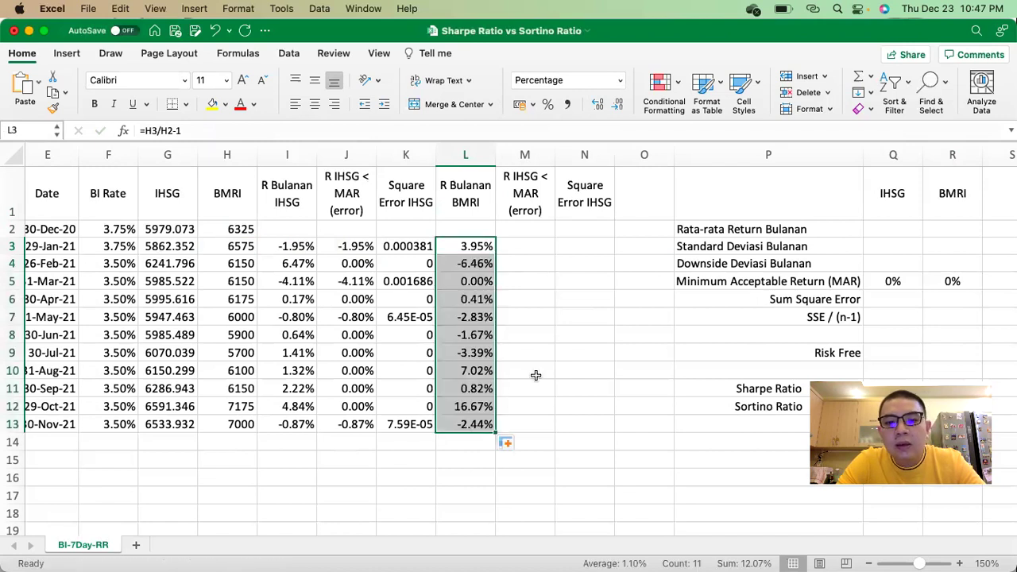
Step: Enter the below-MAR error formula =IF(L3<$R$5,L3-$R$5,0) for BMRI in M3
{"action": "scroll", "coordinate": [535, 375], "scroll_direction": "right", "scroll_amount": 1}
{"action": "left_click", "coordinate": [471, 256]}
{"action": "left_click", "coordinate": [470, 253]}
{"action": "type", "text": "=if("}
{"action": "key", "text": "Left"}
{"action": "type", "text": "<"}
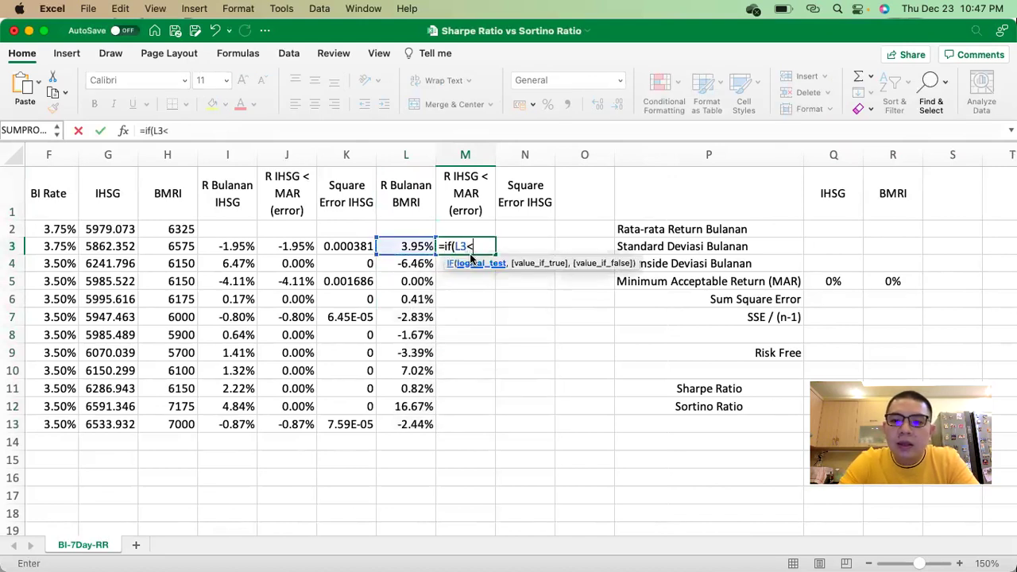
{"action": "left_click", "coordinate": [880, 282]}
{"action": "key", "text": "F4"}
{"action": "type", "text": ","}
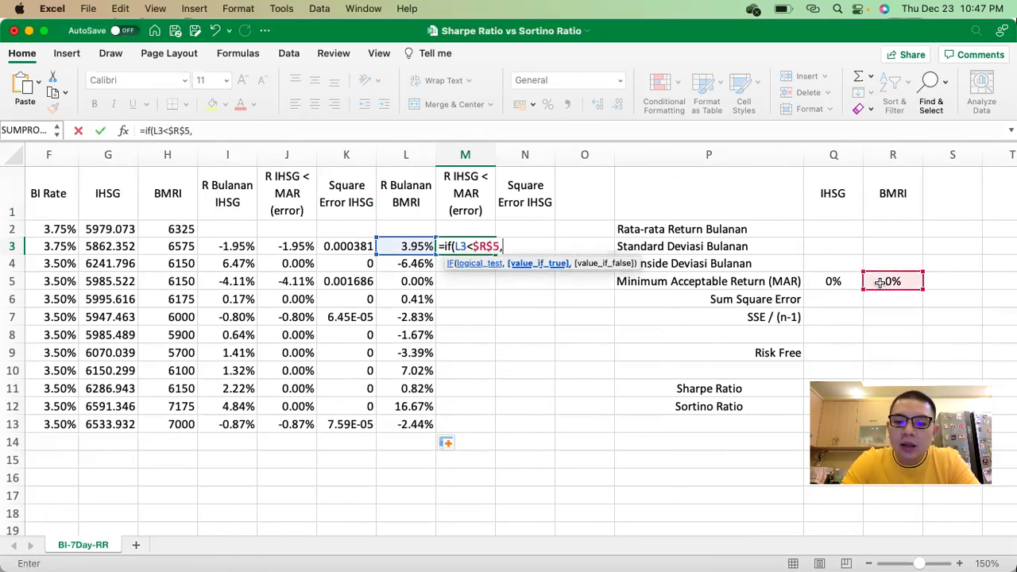
{"action": "left_click", "coordinate": [396, 240]}
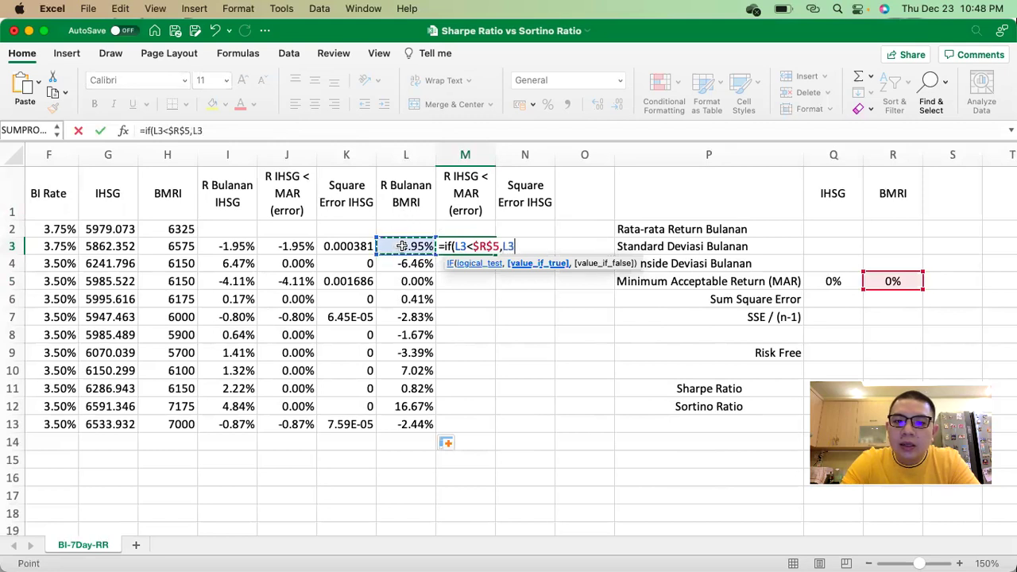
{"action": "type", "text": "-"}
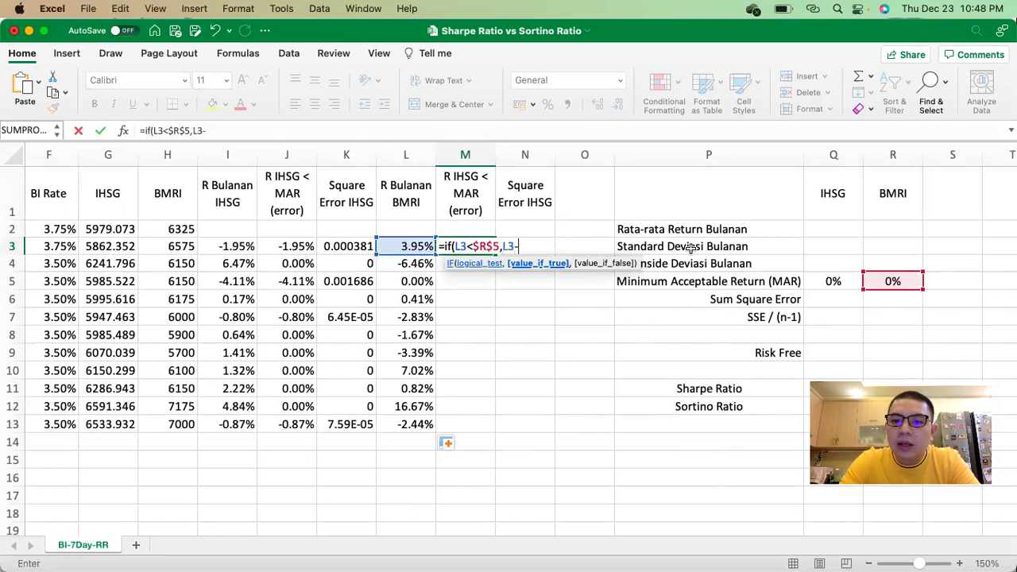
{"action": "left_click", "coordinate": [899, 276]}
{"action": "key", "text": "F4"}
{"action": "type", "text": ",0)"}
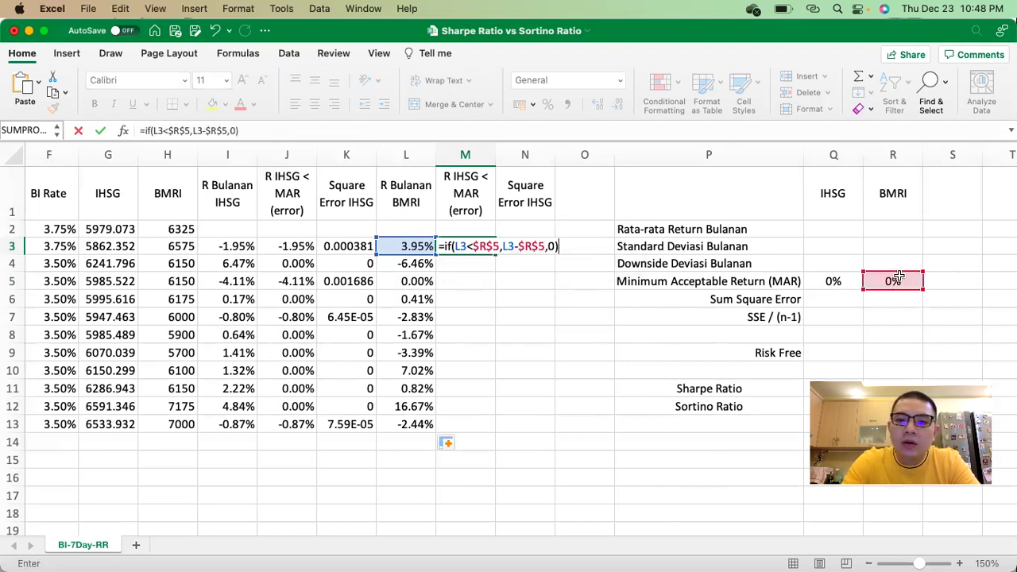
{"action": "key", "text": "Return"}
Step: Enter the formula =M3^2 in N3 to square the BMRI error
{"action": "left_click", "coordinate": [518, 241]}
{"action": "type", "text": "="}
{"action": "key", "text": "Left"}
{"action": "type", "text": "^"}
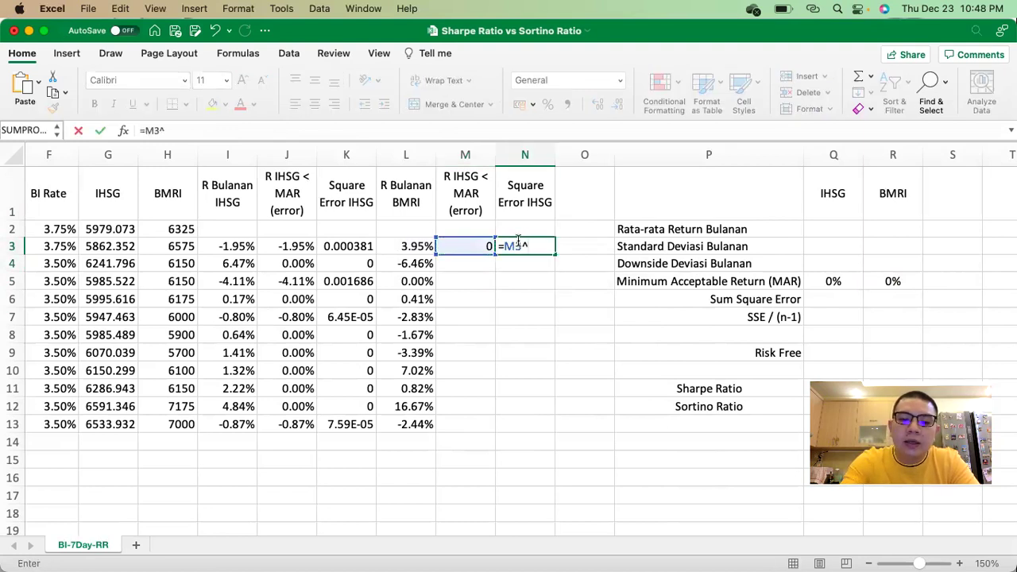
{"action": "key", "text": "Return"}
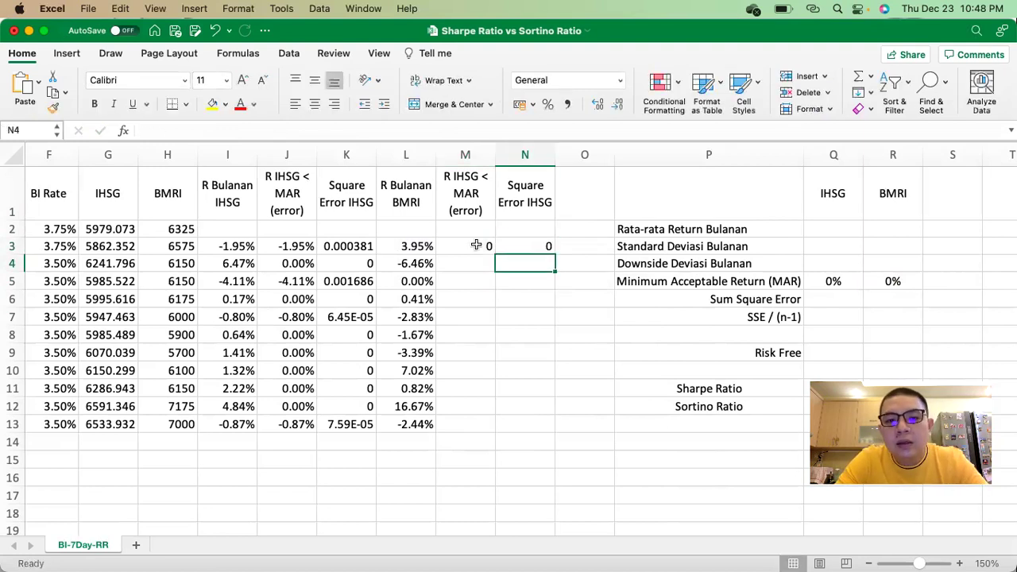
{"action": "left_click", "coordinate": [472, 245]}
Step: Change the header in N1 to "Square Error BMRI" and the header in M1 to "R BMRI < MAR (error)"
{"action": "double_click", "coordinate": [537, 205]}
{"action": "double_click", "coordinate": [544, 203]}
{"action": "type", "text": "BMRI"}
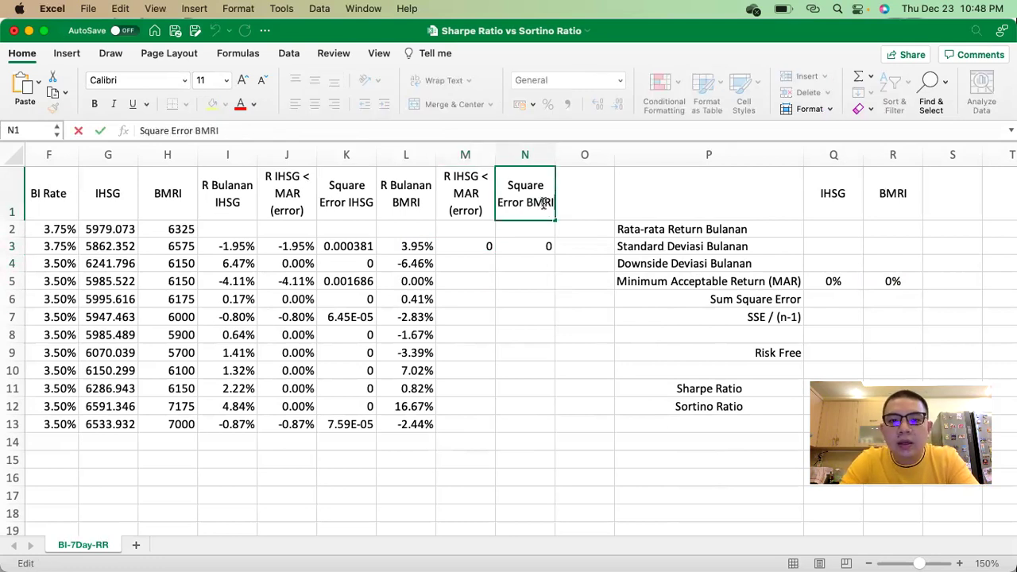
{"action": "key", "text": "Return"}
{"action": "double_click", "coordinate": [472, 176]}
{"action": "double_click", "coordinate": [465, 177]}
{"action": "type", "text": "BRRI"}
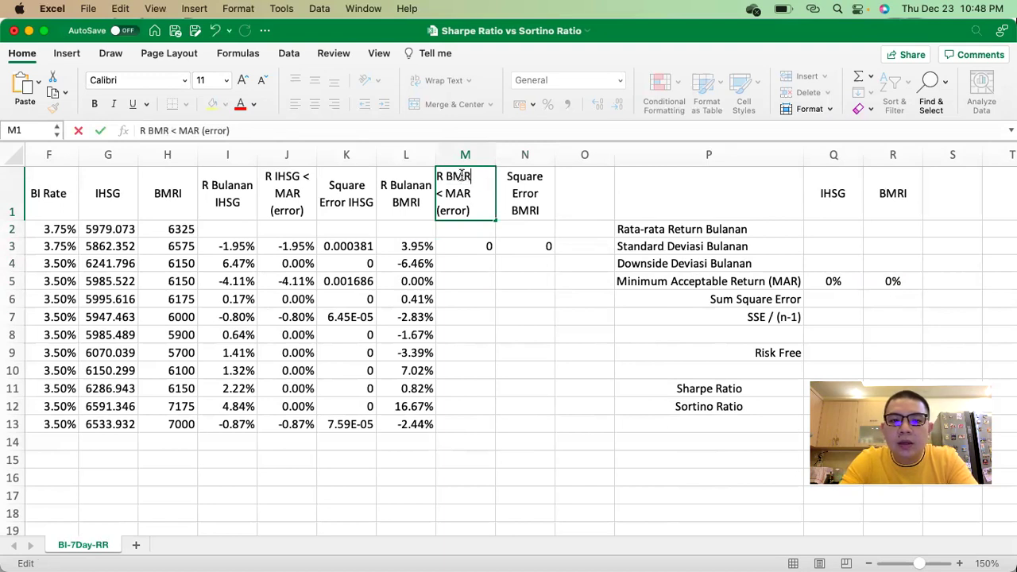
{"action": "key", "text": "Return"}
Step: Format M3 as a percentage with two decimal places and fill the M3:N3 formulas down to row 13
{"action": "left_click", "coordinate": [468, 246]}
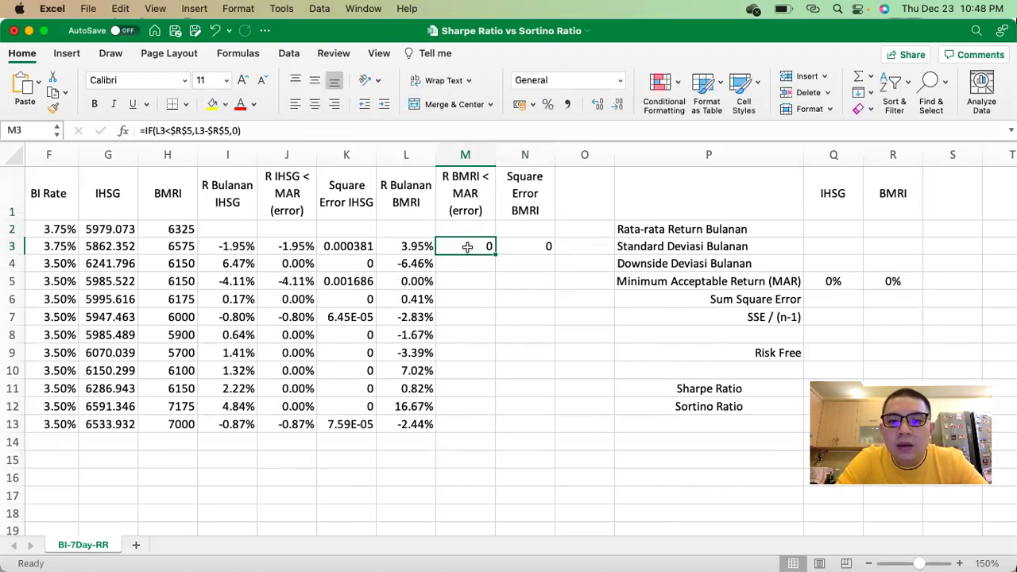
{"action": "left_click", "coordinate": [548, 104]}
{"action": "left_click", "coordinate": [598, 104]}
{"action": "left_click", "coordinate": [598, 104]}
{"action": "mouse_move", "coordinate": [479, 246]}
{"action": "left_mouse_down"}
{"action": "mouse_move", "coordinate": [545, 248]}
{"action": "mouse_move", "coordinate": [509, 430]}
{"action": "left_mouse_up"}
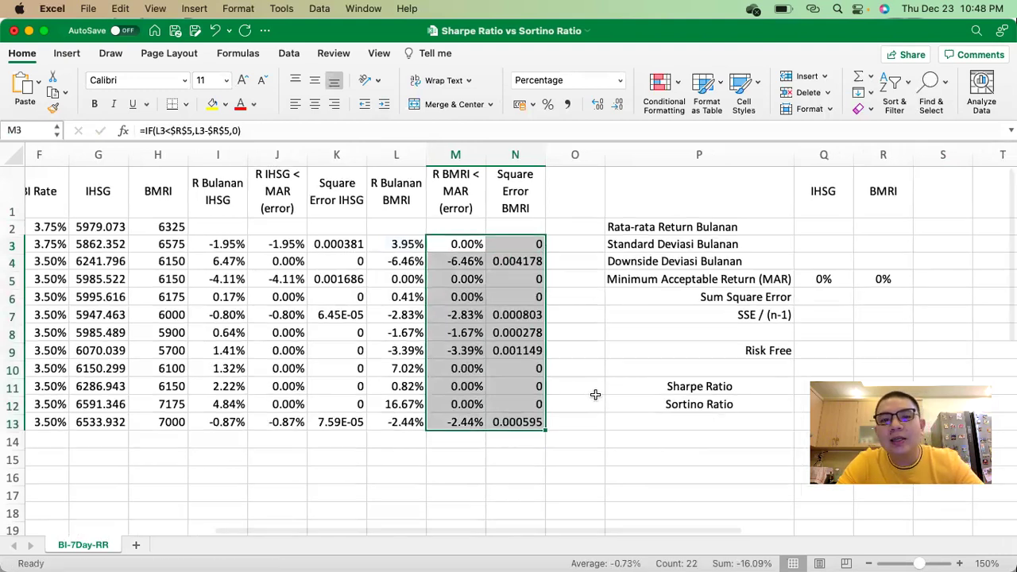
Step: Calculate the average monthly IHSG return in Q2 with =AVERAGE(I3:I13)
{"action": "scroll", "coordinate": [595, 395], "scroll_direction": "right", "scroll_amount": 3}
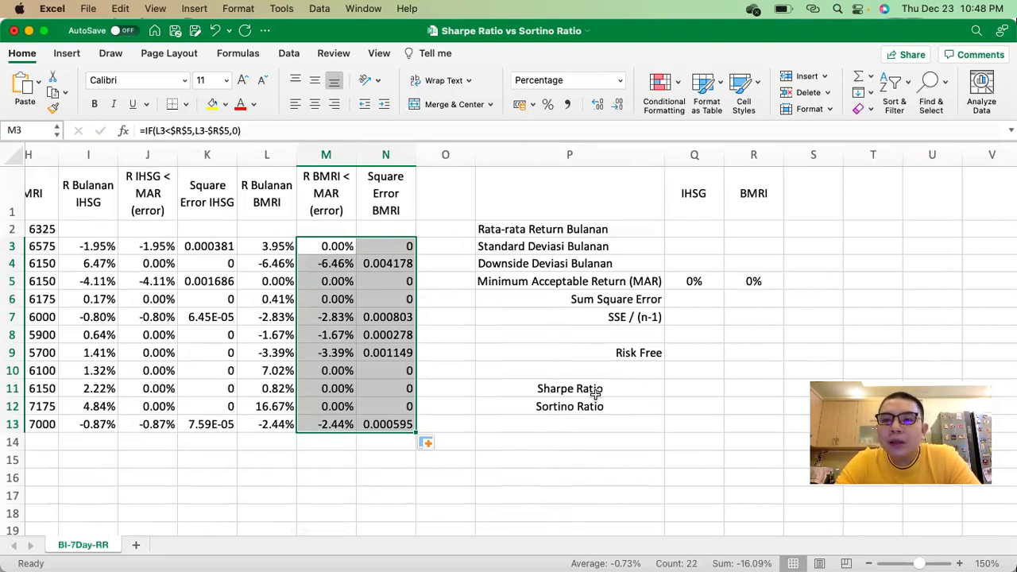
{"action": "left_click", "coordinate": [683, 225]}
{"action": "type", "text": "="}
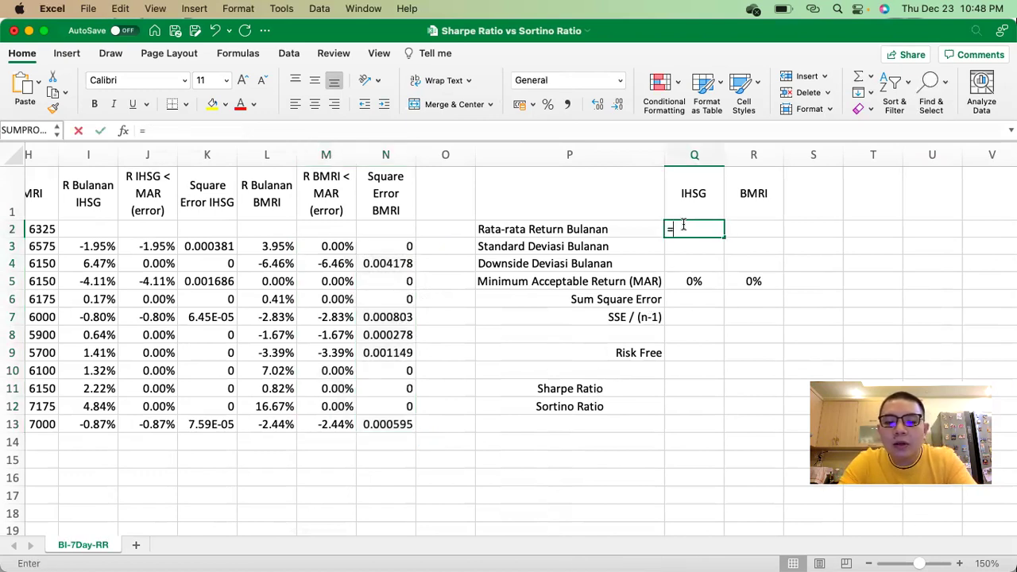
{"action": "type", "text": "avg"}
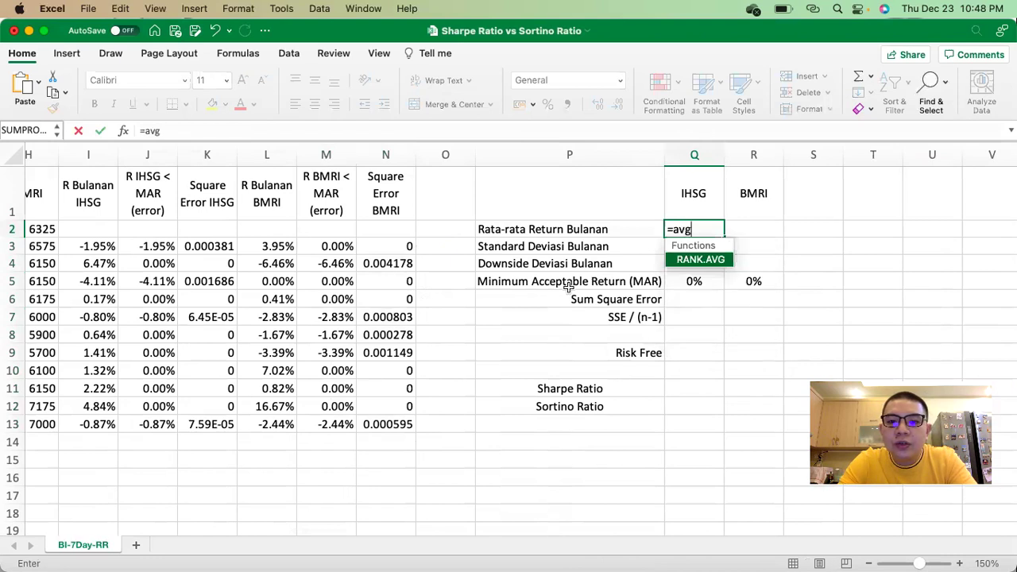
{"action": "type", "text": "("}
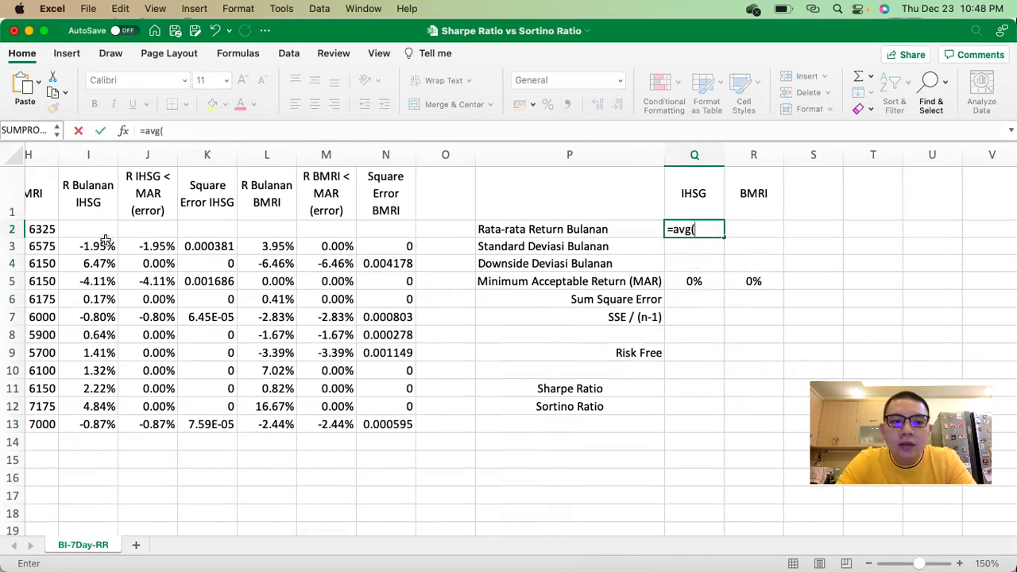
{"action": "left_click_drag", "start_coordinate": [93, 245], "coordinate": [88, 424]}
{"action": "key", "text": "Return"}
{"action": "key", "text": "Return"}
Step: Calculate the average monthly BMRI return in R2 with =AVERAGE(L3:L13), and centre the values in Q2:R2
{"action": "left_click", "coordinate": [739, 228]}
{"action": "type", "text": "=avg("}
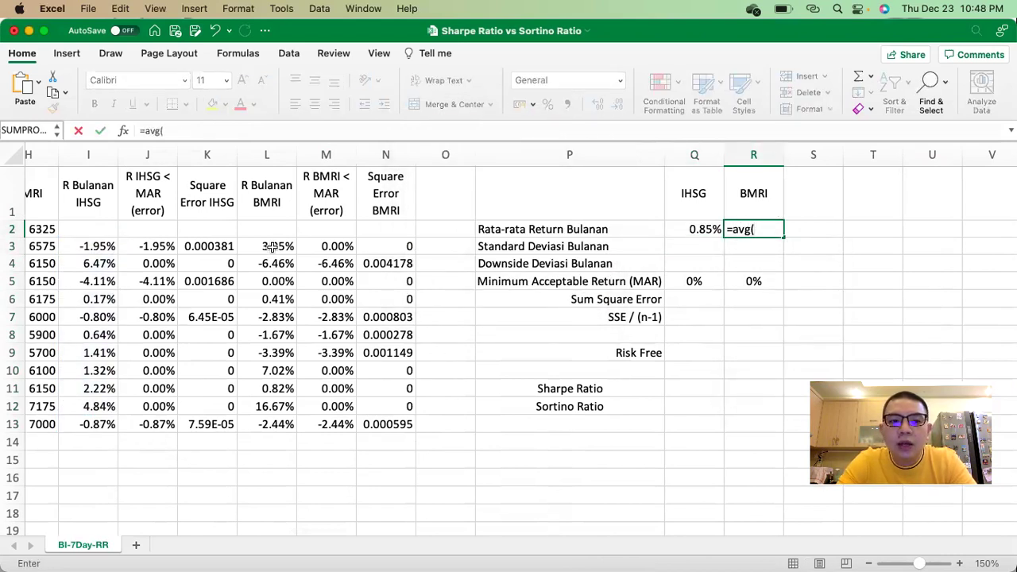
{"action": "left_click_drag", "start_coordinate": [272, 247], "coordinate": [271, 423]}
{"action": "key", "text": "Return"}
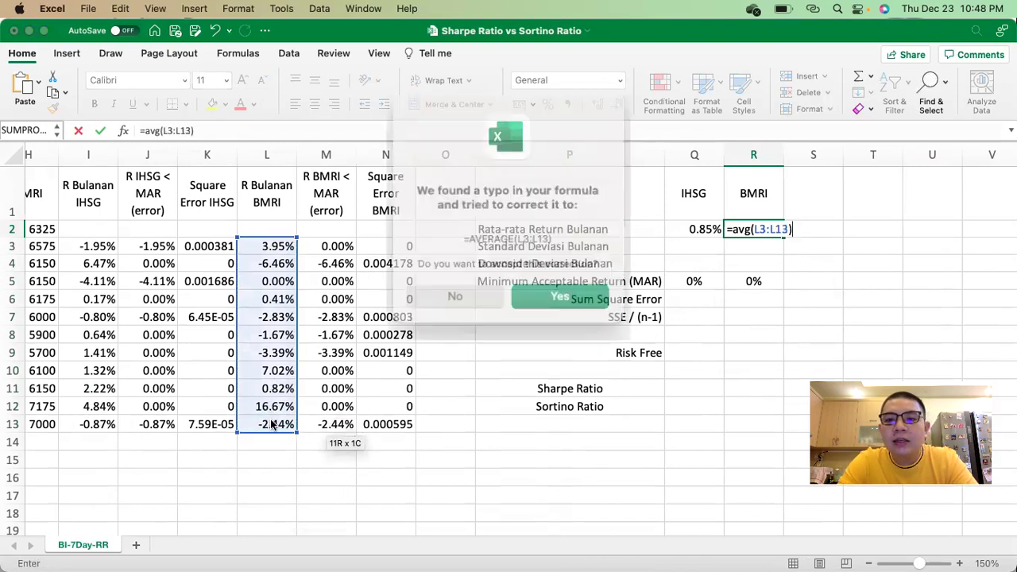
{"action": "key", "text": "Return"}
{"action": "left_click_drag", "start_coordinate": [695, 230], "coordinate": [736, 230]}
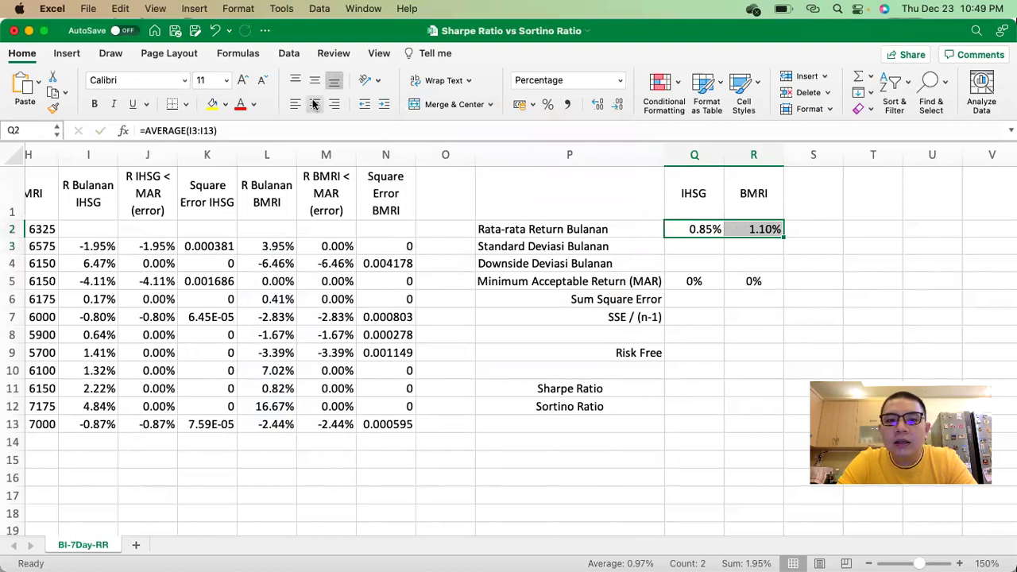
{"action": "key", "text": "super+e"}
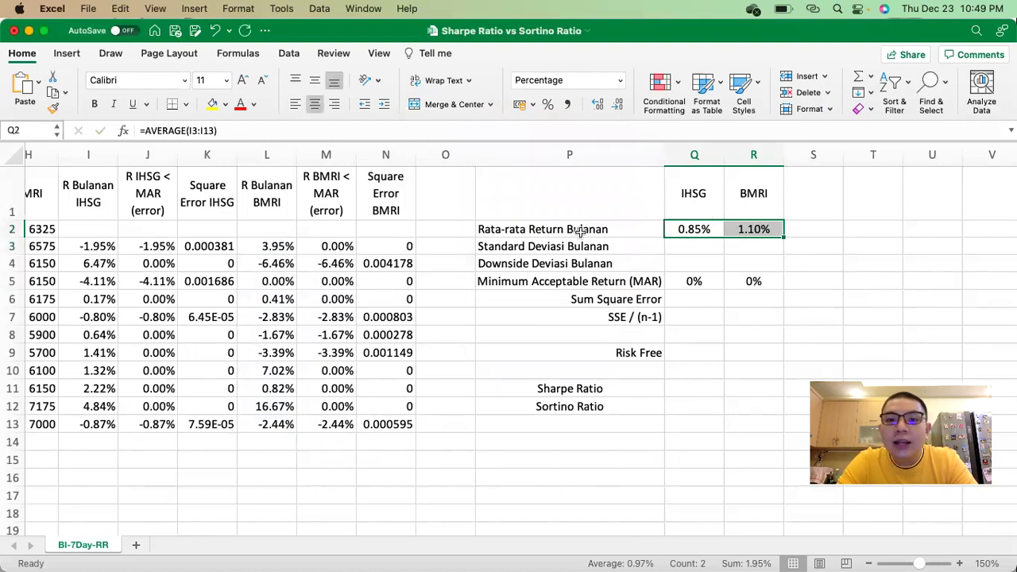
Step: Calculate the monthly IHSG standard deviation in Q3 with =STDEVA(I3:I13)
{"action": "left_click", "coordinate": [692, 246]}
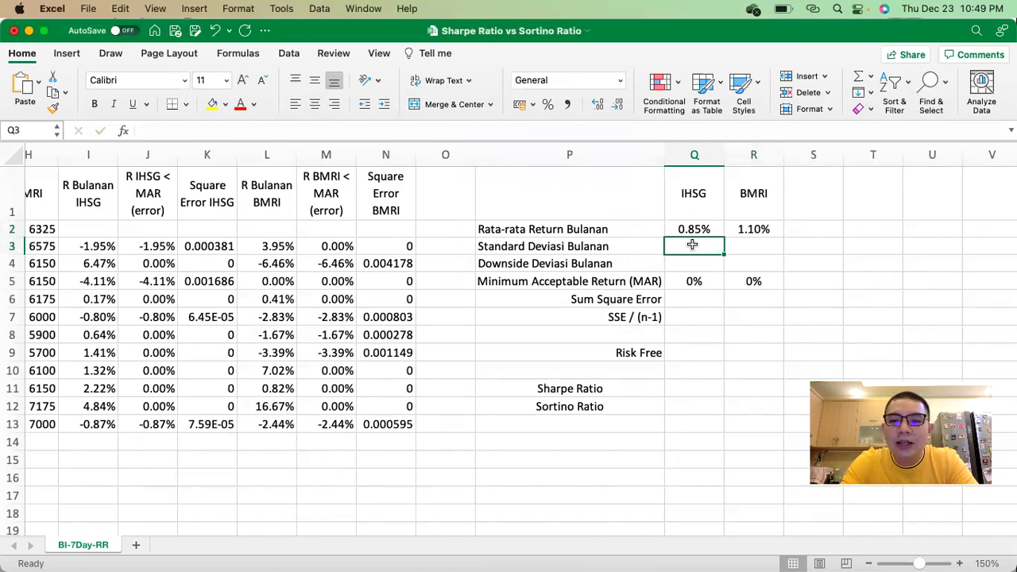
{"action": "type", "text": "=stde"}
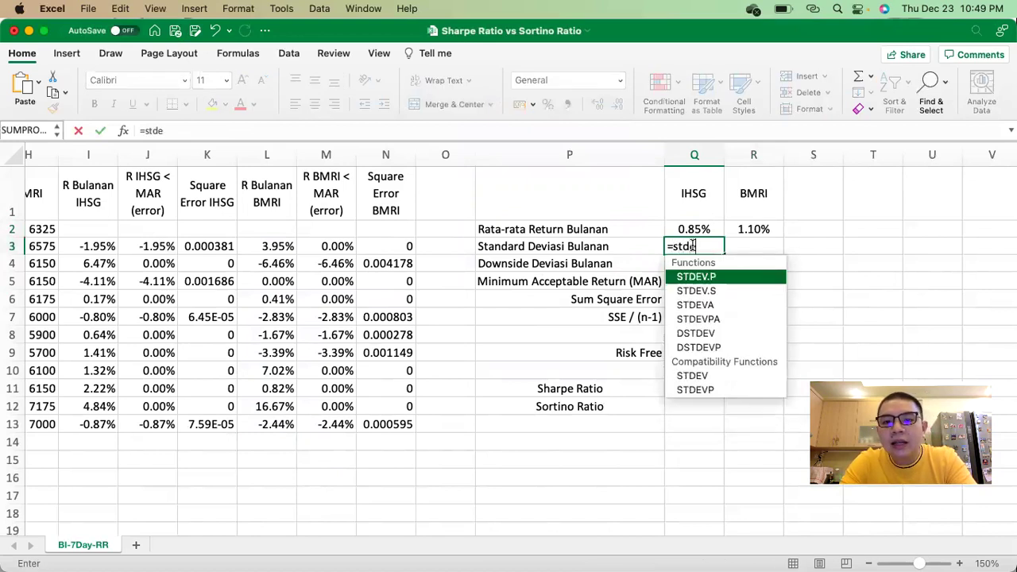
{"action": "type", "text": "va("}
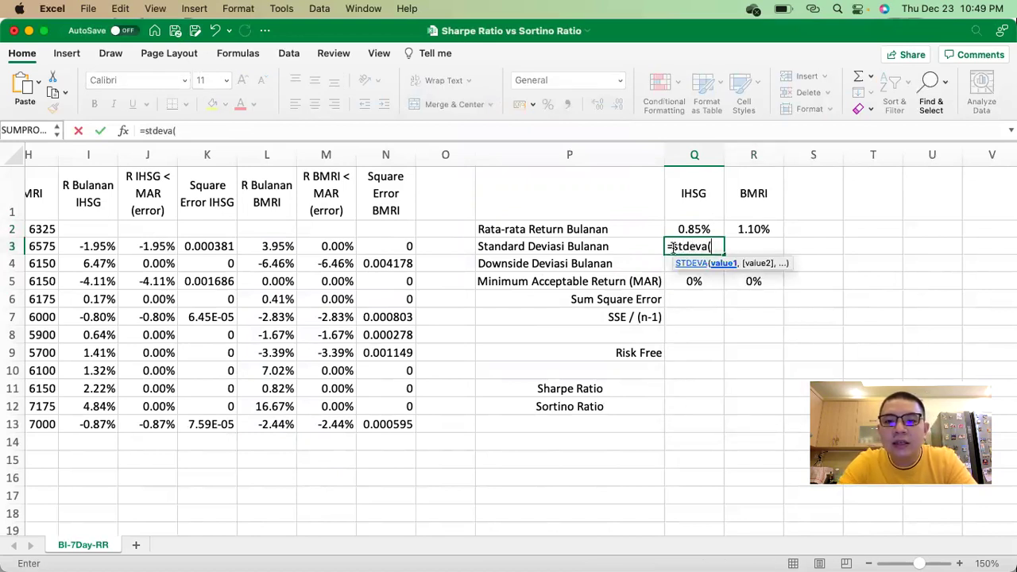
{"action": "left_click_drag", "start_coordinate": [92, 253], "coordinate": [75, 419]}
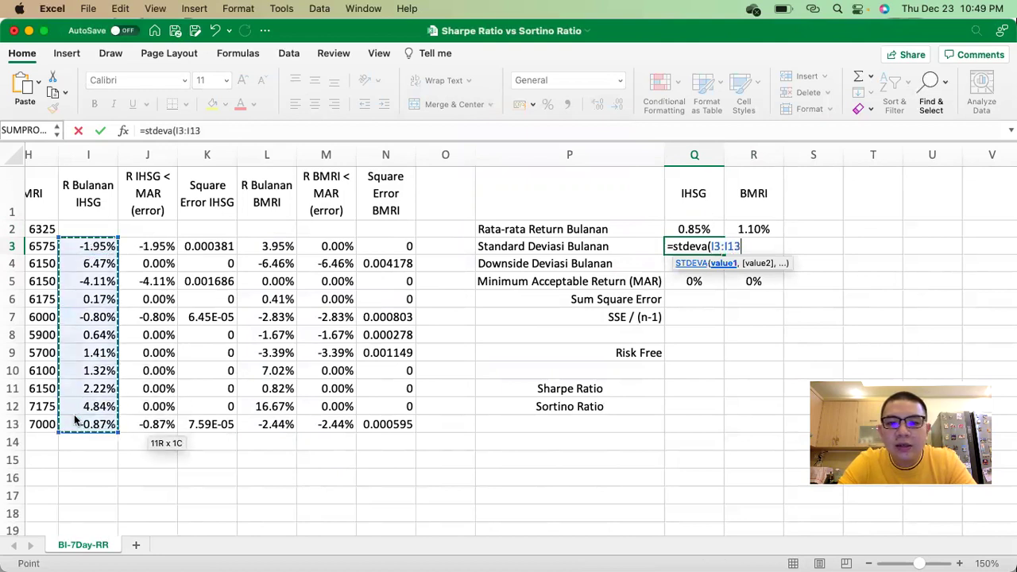
{"action": "key", "text": "Return"}
Step: Calculate the monthly BMRI standard deviation in R3 with =STDEVA(L3:L13)
{"action": "left_click", "coordinate": [763, 243]}
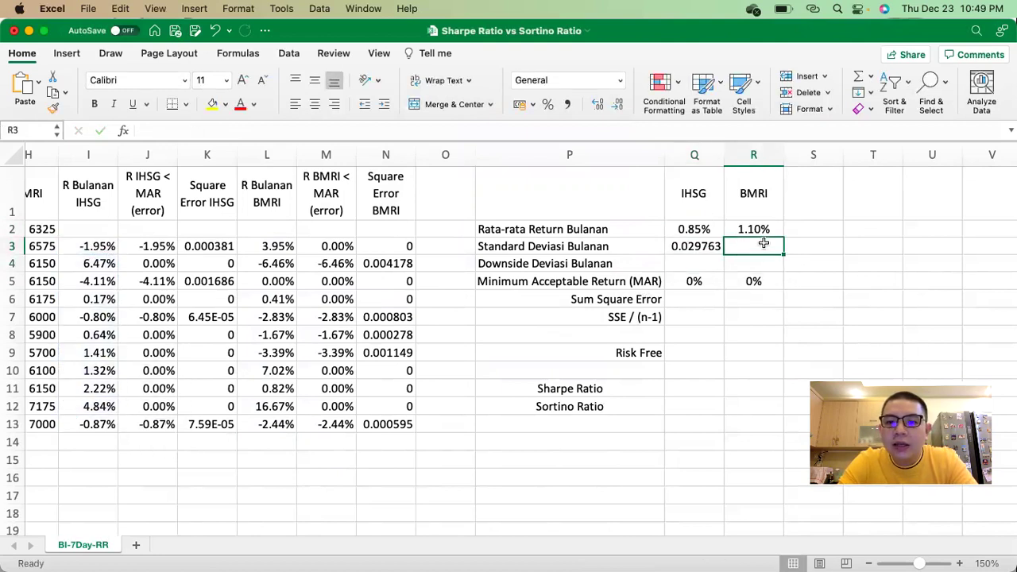
{"action": "type", "text": "=stdev"}
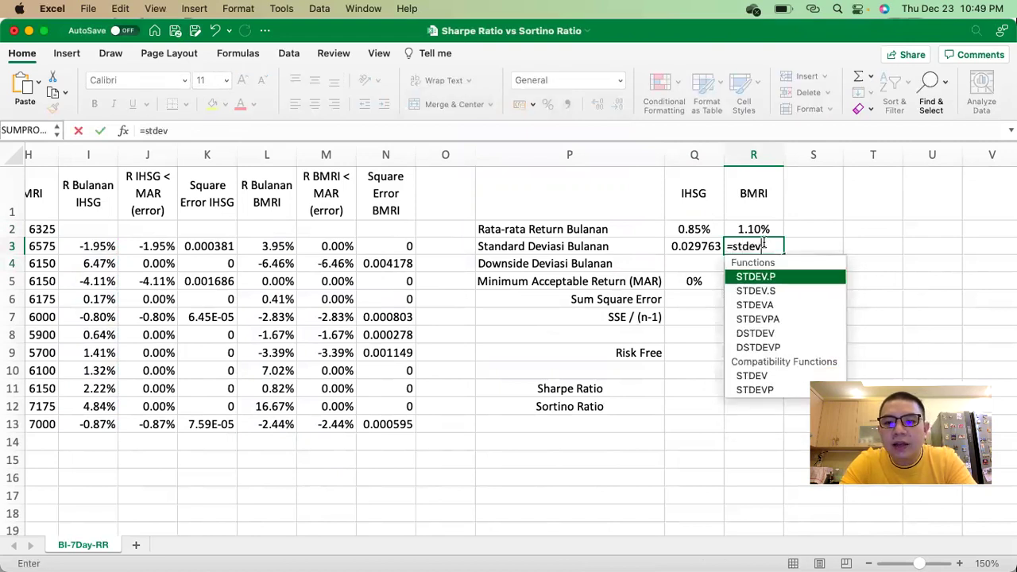
{"action": "type", "text": "a("}
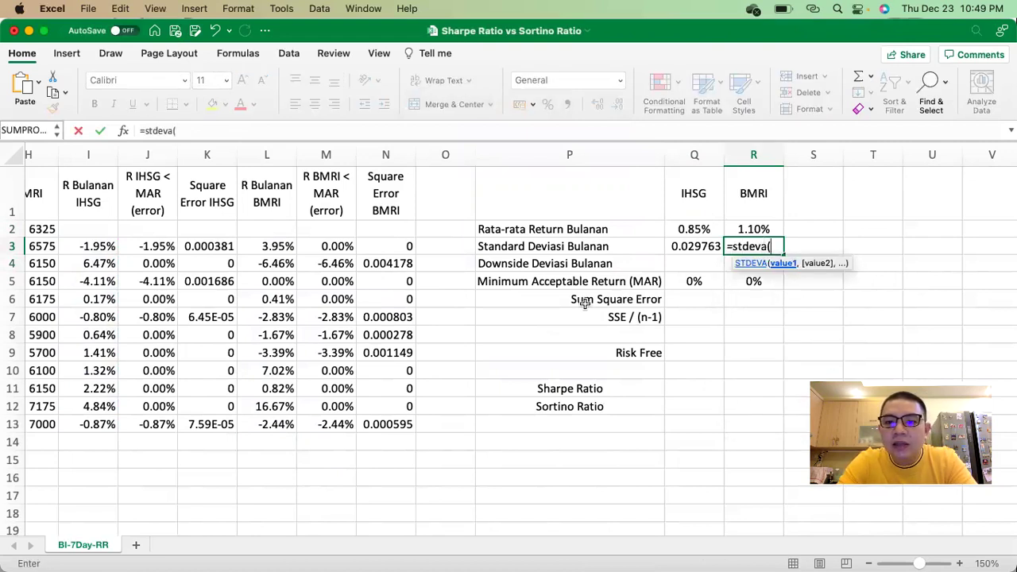
{"action": "left_click_drag", "start_coordinate": [268, 242], "coordinate": [266, 431]}
{"action": "key", "text": "Return"}
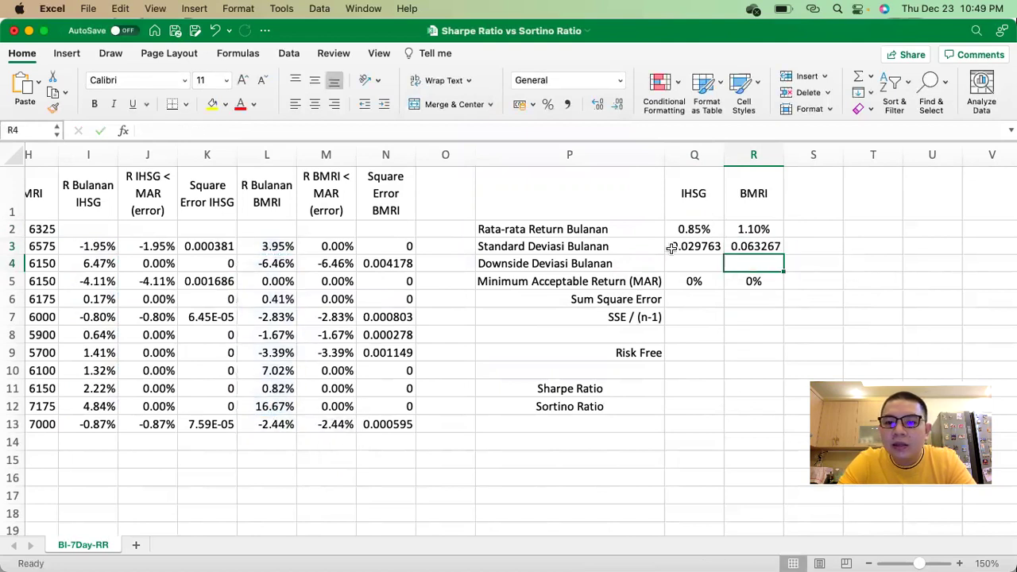
Step: Format the standard deviations in Q3:R3 as centred percentages with two decimal places
{"action": "left_click_drag", "start_coordinate": [671, 248], "coordinate": [753, 247]}
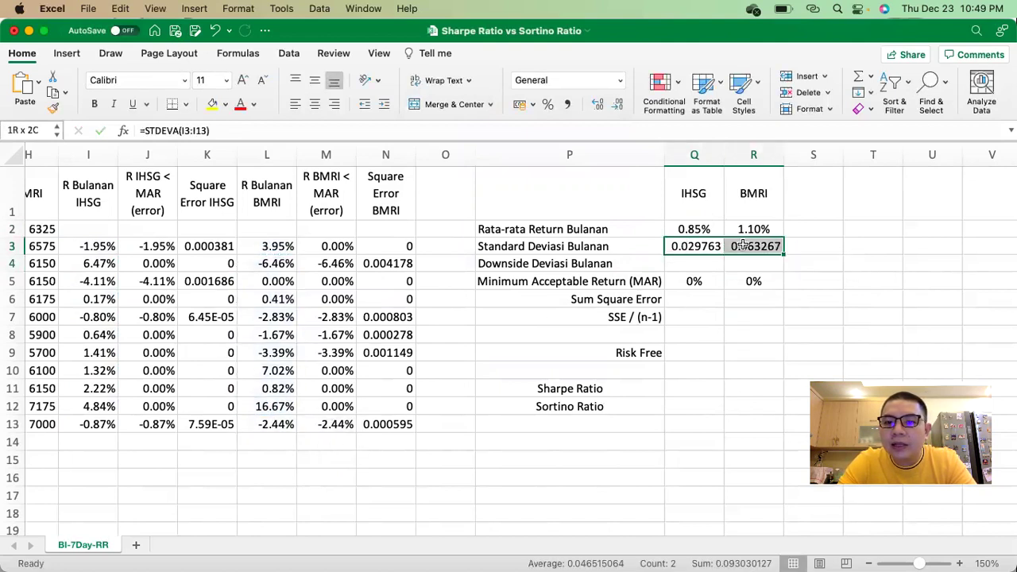
{"action": "left_click", "coordinate": [548, 106]}
{"action": "left_click", "coordinate": [598, 105]}
{"action": "left_click", "coordinate": [598, 104]}
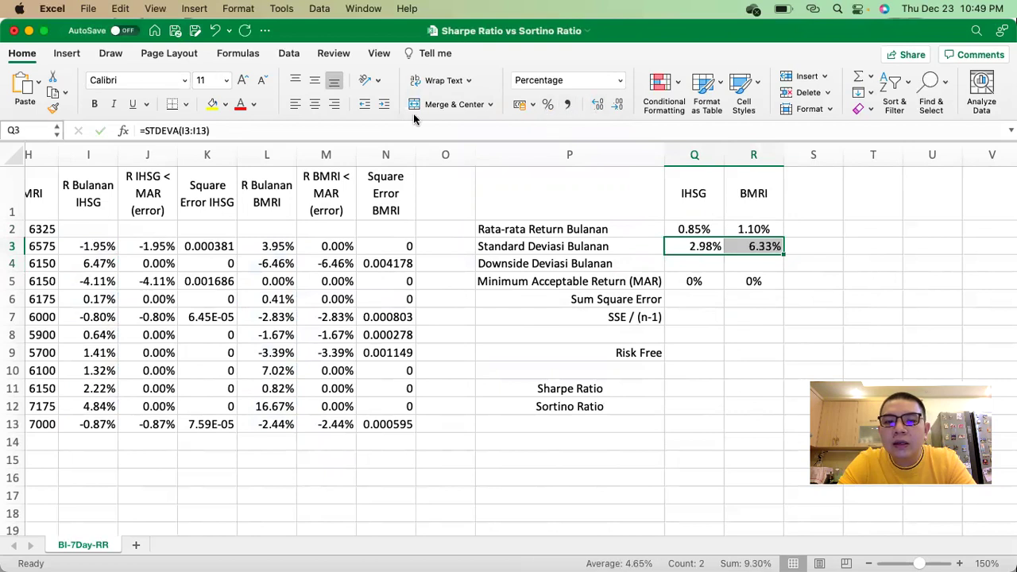
{"action": "left_click", "coordinate": [315, 105]}
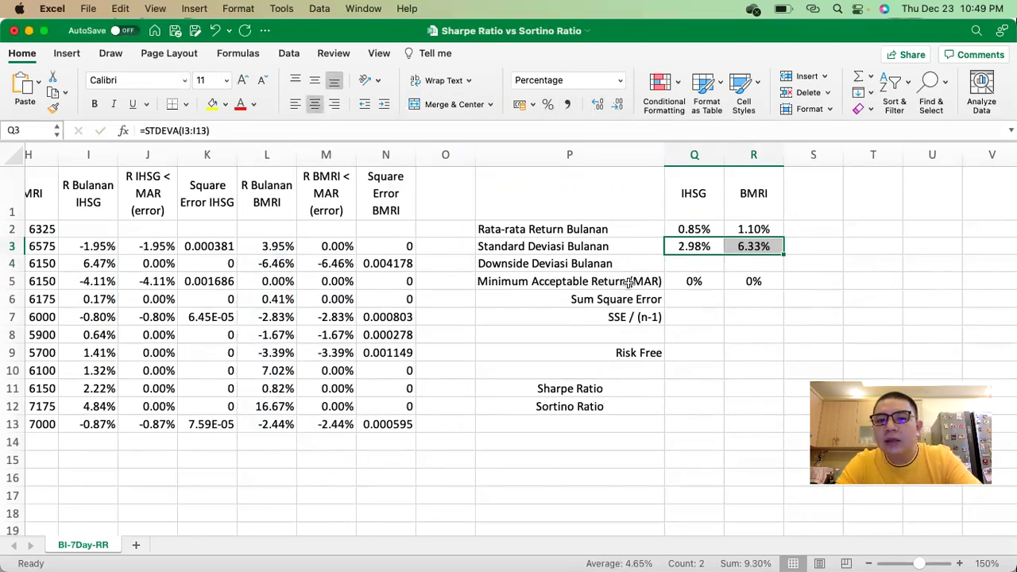
Step: Sum the IHSG square errors in Q6 with =SUM(K3:K13)
{"action": "left_click", "coordinate": [688, 263]}
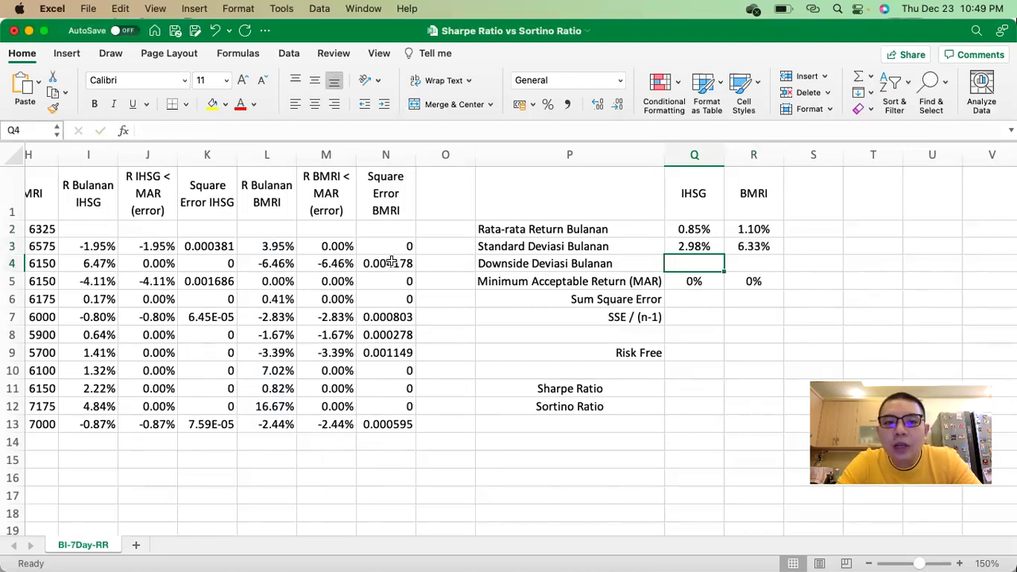
{"action": "left_click", "coordinate": [387, 196]}
{"action": "left_click", "coordinate": [682, 299]}
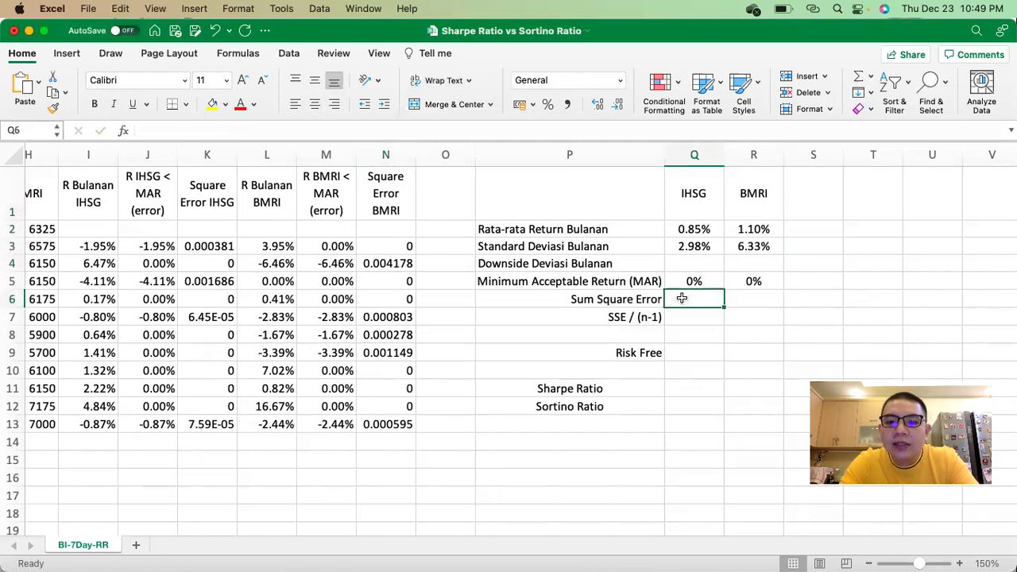
{"action": "type", "text": "=sum("}
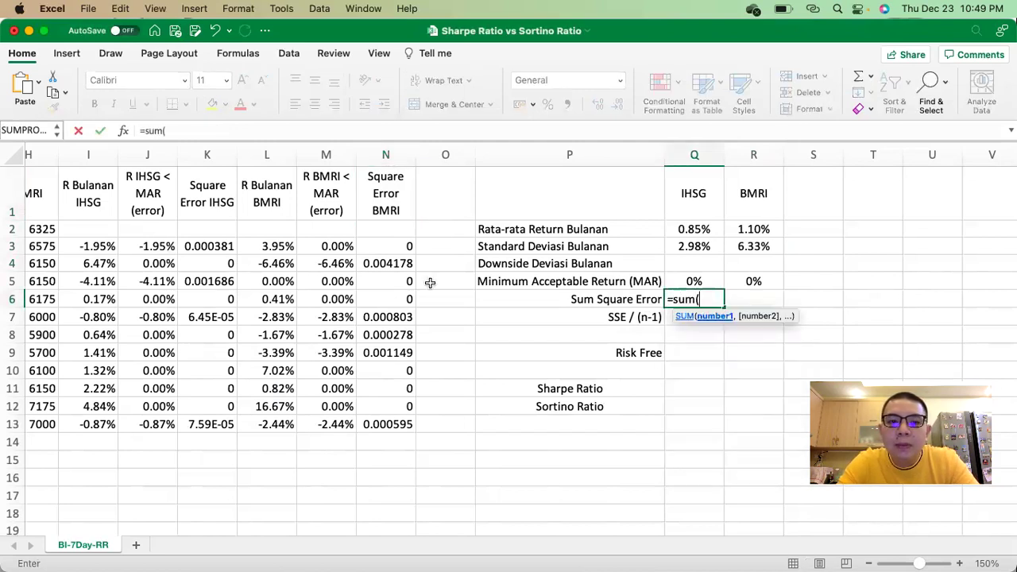
{"action": "left_click_drag", "start_coordinate": [208, 241], "coordinate": [202, 423]}
{"action": "key", "text": "Return"}
Step: Sum the BMRI square errors in R6 with =SUM(N3:N13)
{"action": "left_click", "coordinate": [756, 297]}
{"action": "type", "text": "=sum("}
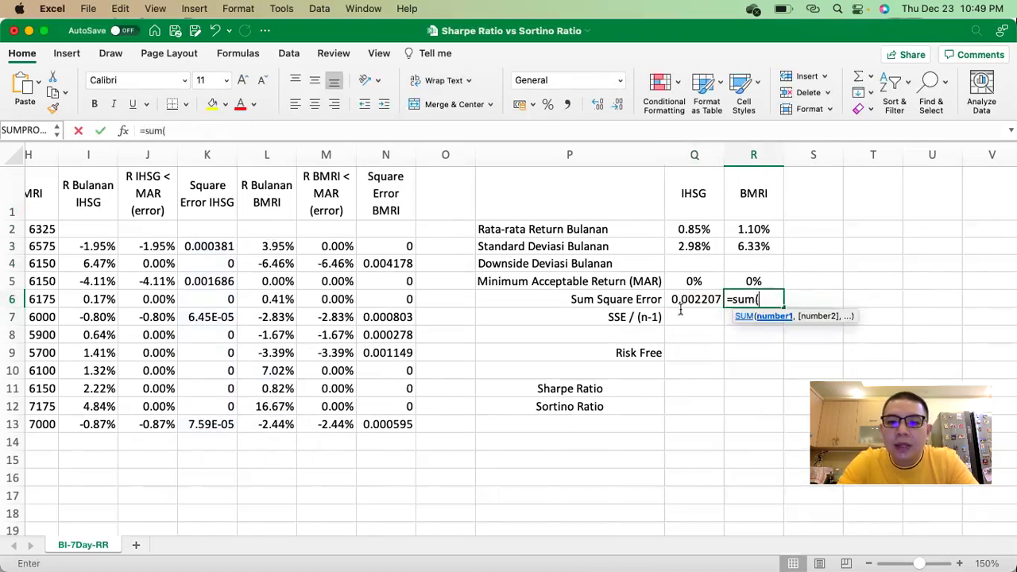
{"action": "left_click", "coordinate": [375, 247]}
{"action": "left_click_drag", "start_coordinate": [377, 411], "coordinate": [382, 424]}
{"action": "key", "text": "Return"}
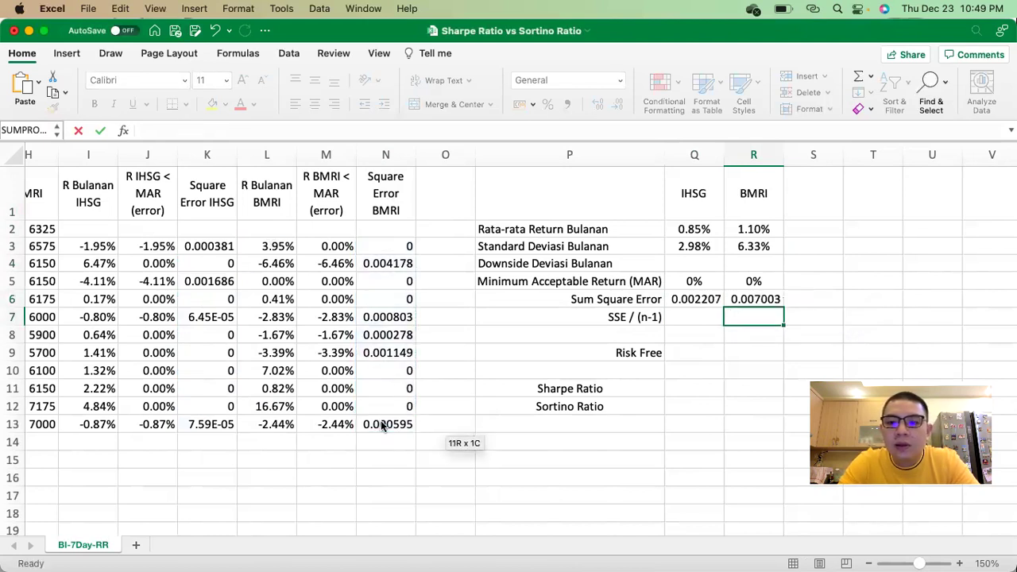
Step: Count the observations in S7 with =COUNT(N3:N13) and enter 10 in T7 as the n-1 value
{"action": "left_click", "coordinate": [639, 316]}
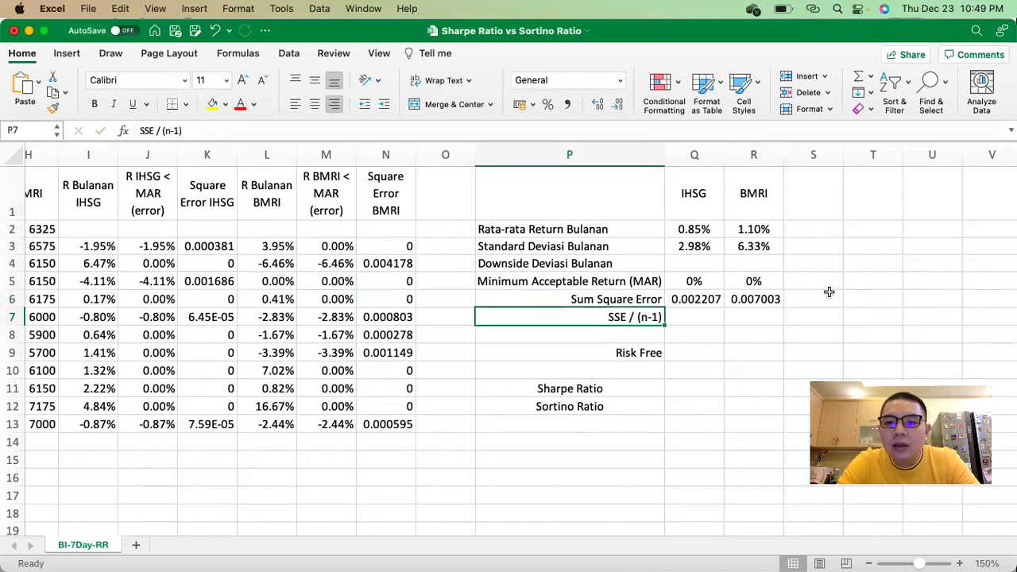
{"action": "left_click", "coordinate": [828, 319]}
{"action": "type", "text": "=co"}
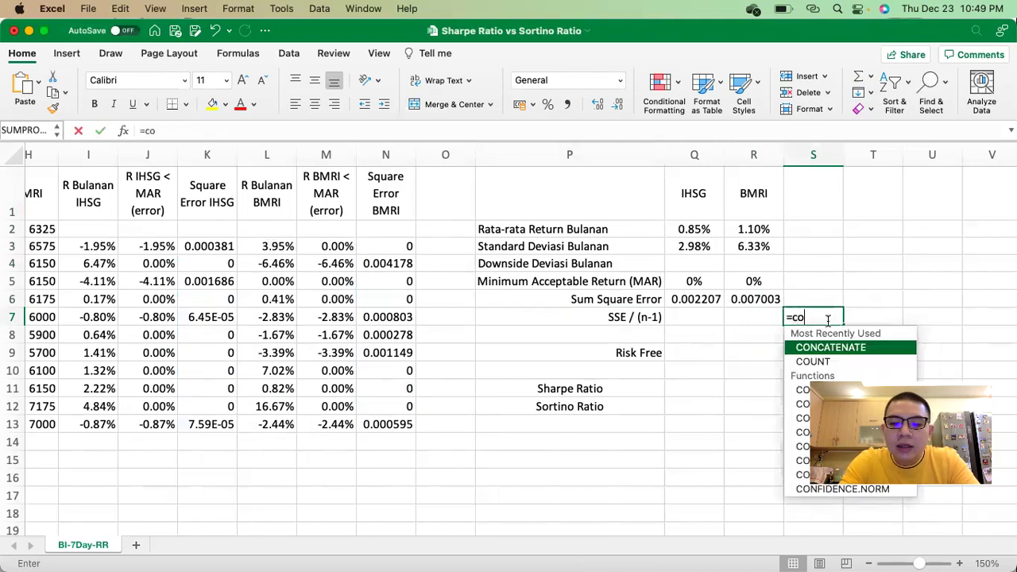
{"action": "type", "text": "unt("}
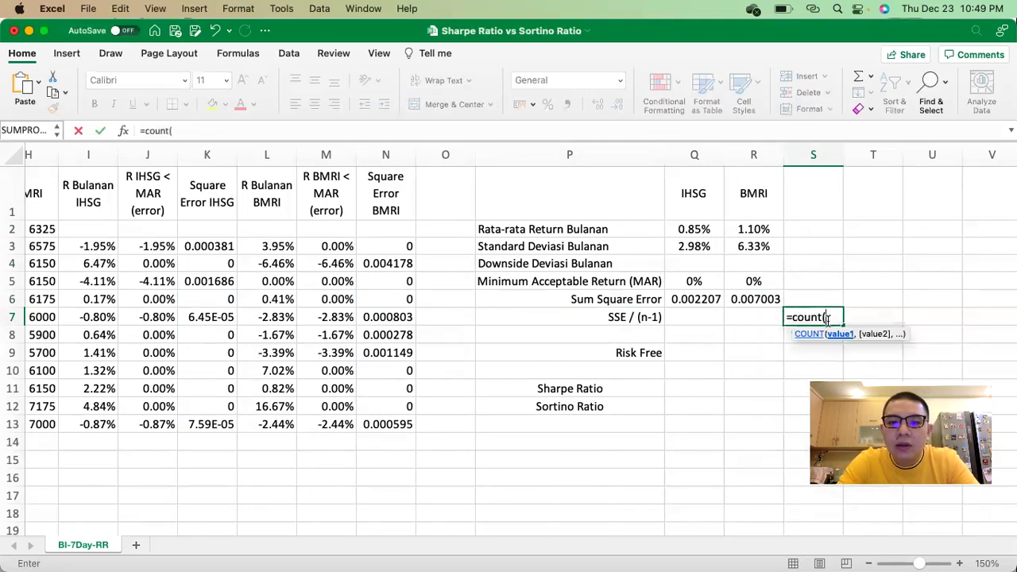
{"action": "left_click", "coordinate": [394, 250]}
{"action": "left_click_drag", "start_coordinate": [394, 249], "coordinate": [396, 424]}
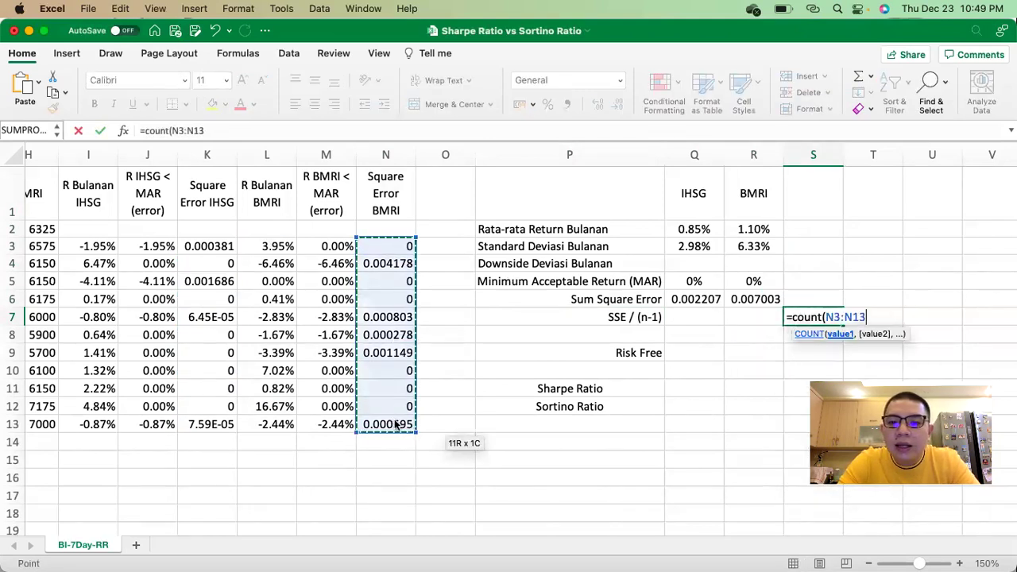
{"action": "key", "text": "Return"}
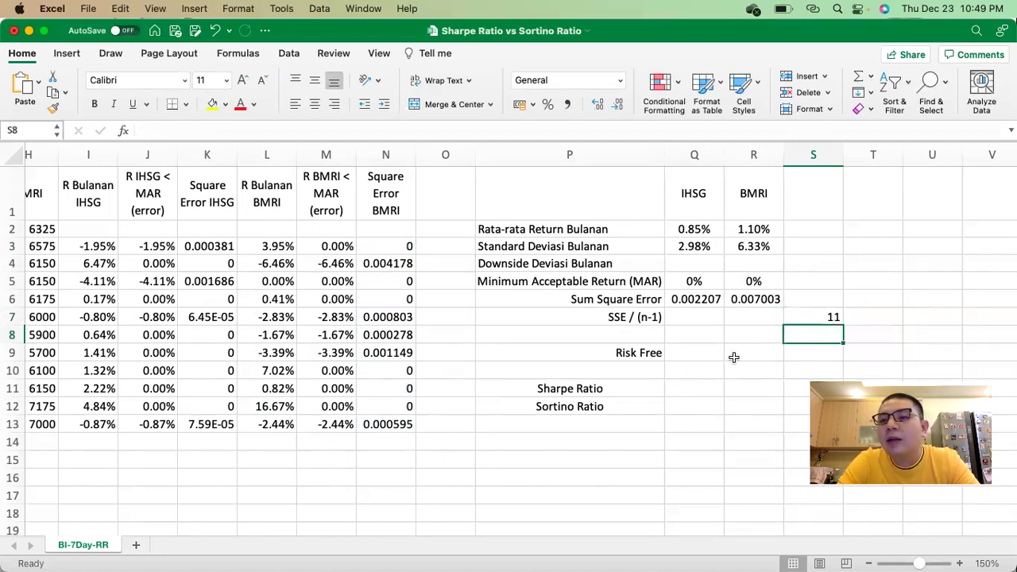
{"action": "left_click", "coordinate": [873, 311]}
{"action": "type", "text": "10"}
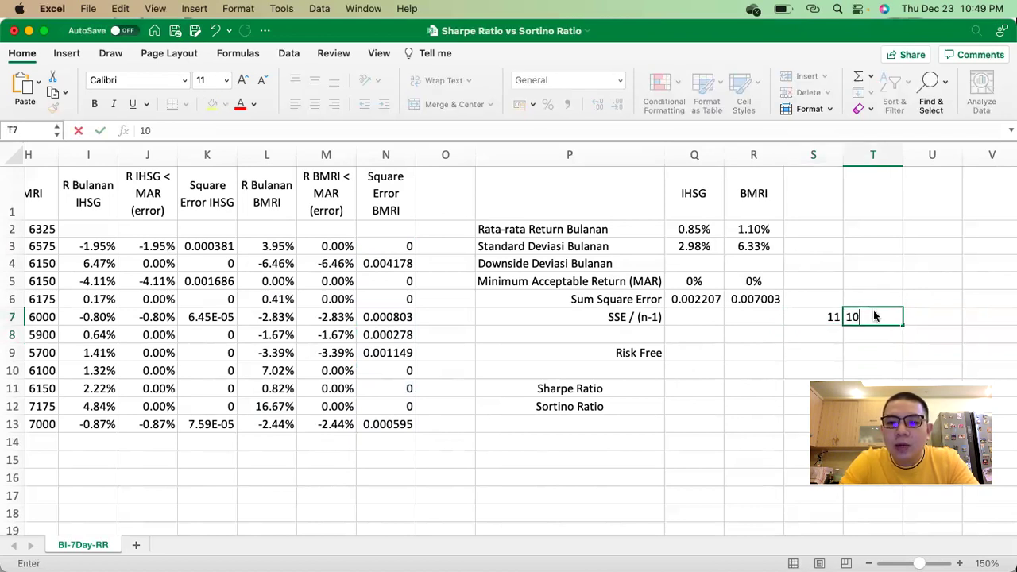
Step: Calculate the IHSG SSE / (n-1) in Q7 with =Q6/T7
{"action": "key", "text": "Left"}
{"action": "key", "text": "Left"}
{"action": "key", "text": "Left"}
{"action": "type", "text": "="}
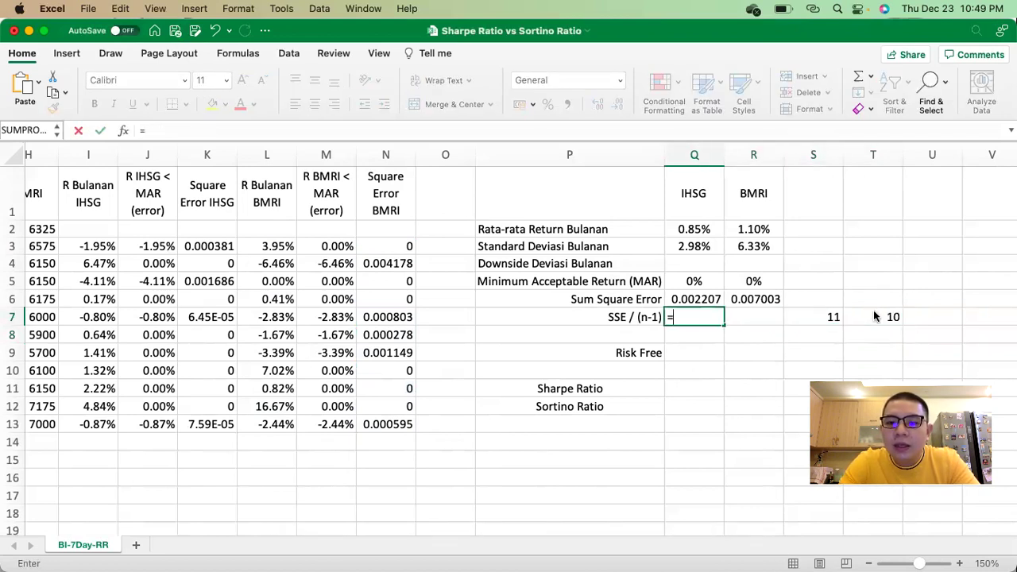
{"action": "key", "text": "Up"}
{"action": "type", "text": "/"}
{"action": "left_click", "coordinate": [874, 317]}
{"action": "key", "text": "Return"}
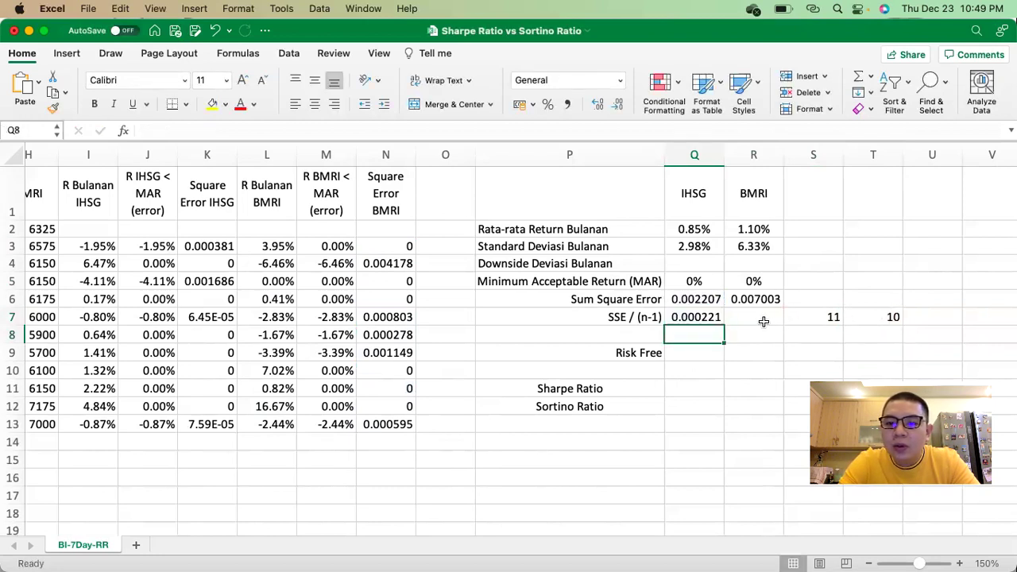
Step: Calculate the BMRI SSE / (n-1) in R7 with =R6/T7
{"action": "left_click", "coordinate": [756, 318]}
{"action": "type", "text": "="}
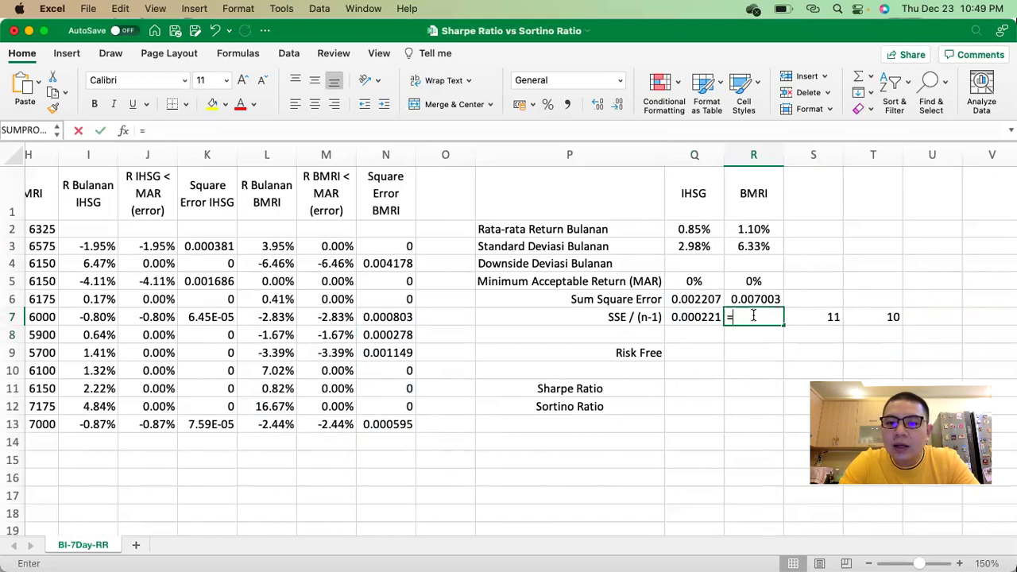
{"action": "key", "text": "Up"}
{"action": "type", "text": "/"}
{"action": "key", "text": "Right"}
{"action": "key", "text": "Right"}
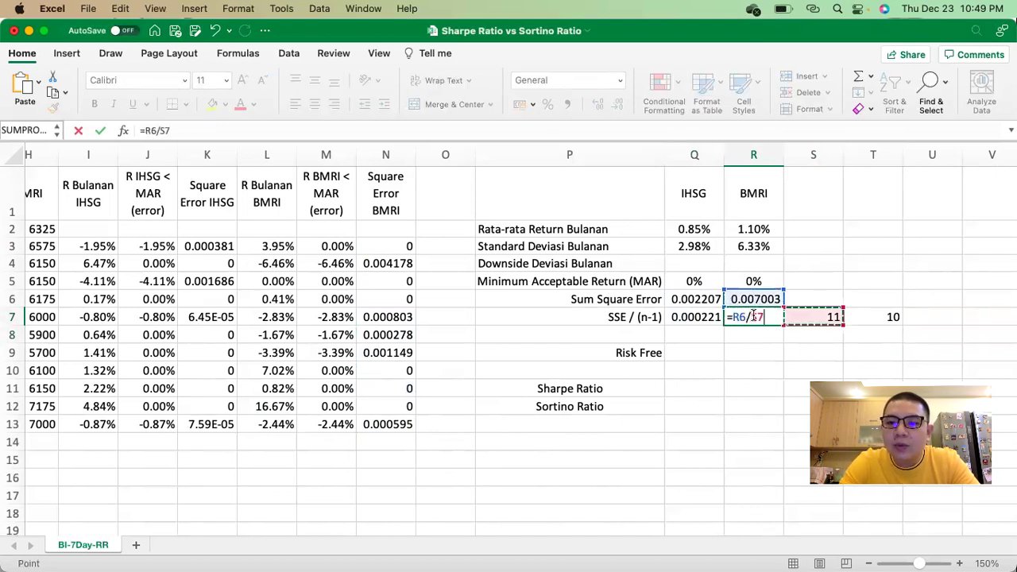
{"action": "key", "text": "Return"}
Step: Calculate the IHSG monthly downside deviation in Q4 with =Q7^0.5, formatted as a centred percentage with two decimal places
{"action": "left_click", "coordinate": [694, 261]}
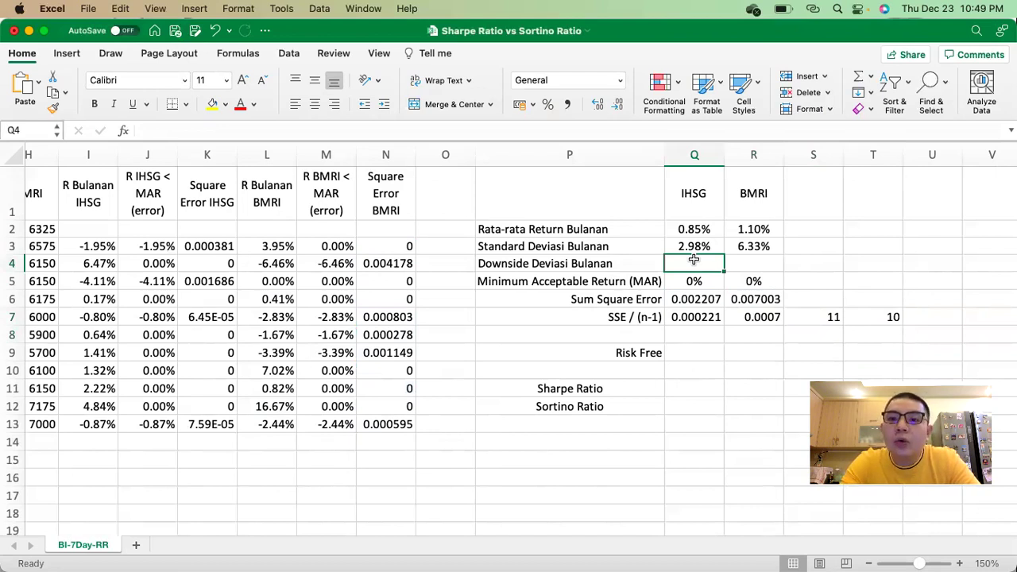
{"action": "left_click", "coordinate": [689, 318]}
{"action": "left_click", "coordinate": [691, 267]}
{"action": "type", "text": "="}
{"action": "left_click", "coordinate": [694, 318]}
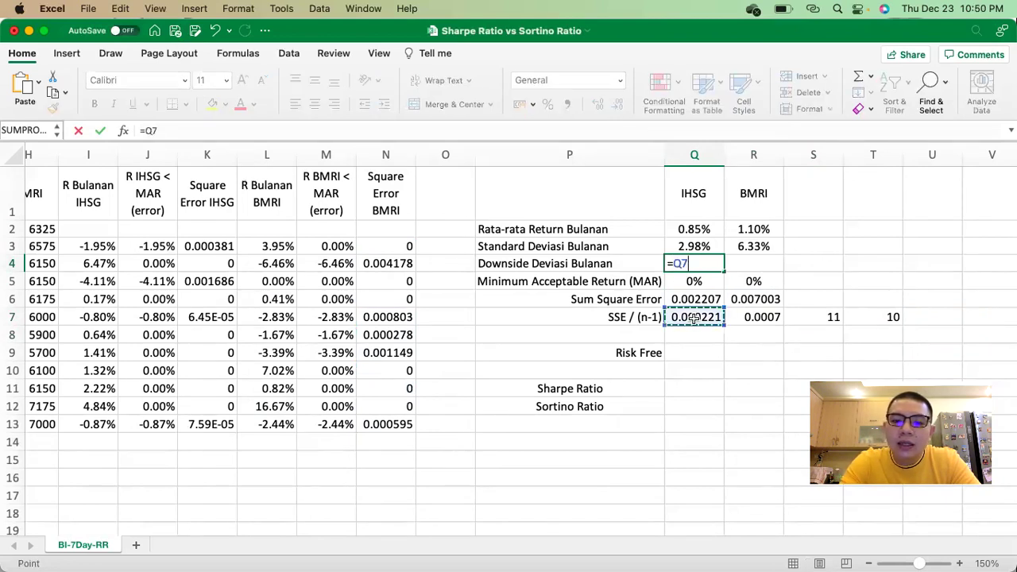
{"action": "type", "text": "^0.5"}
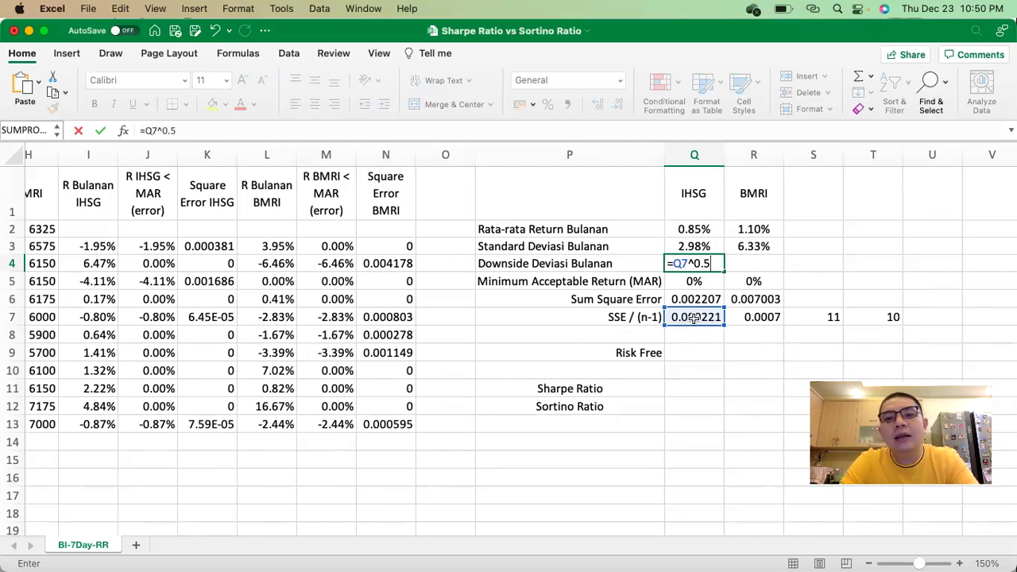
{"action": "key", "text": "Return"}
{"action": "left_click", "coordinate": [692, 262]}
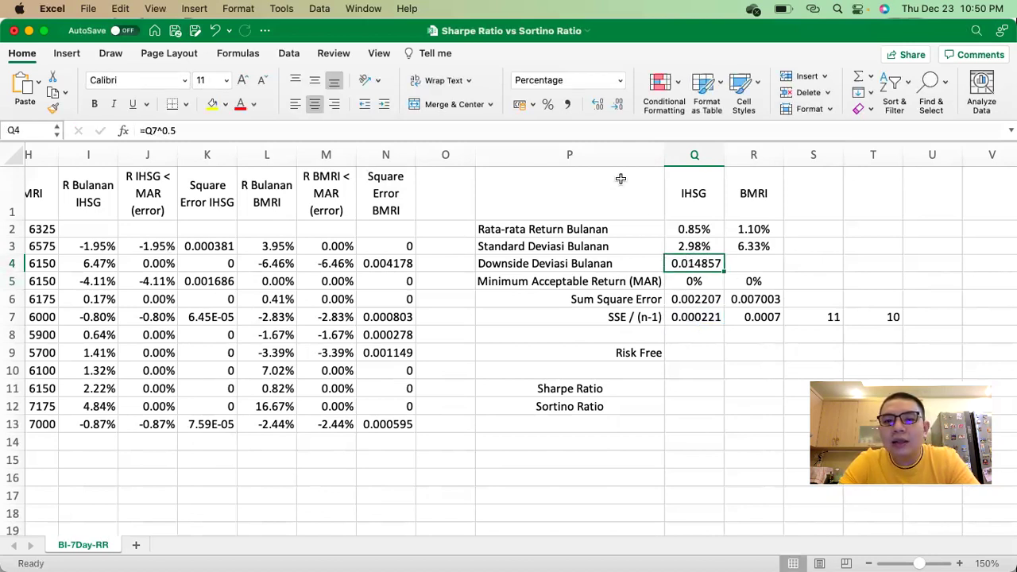
{"action": "left_click", "coordinate": [548, 104]}
{"action": "left_click", "coordinate": [594, 104]}
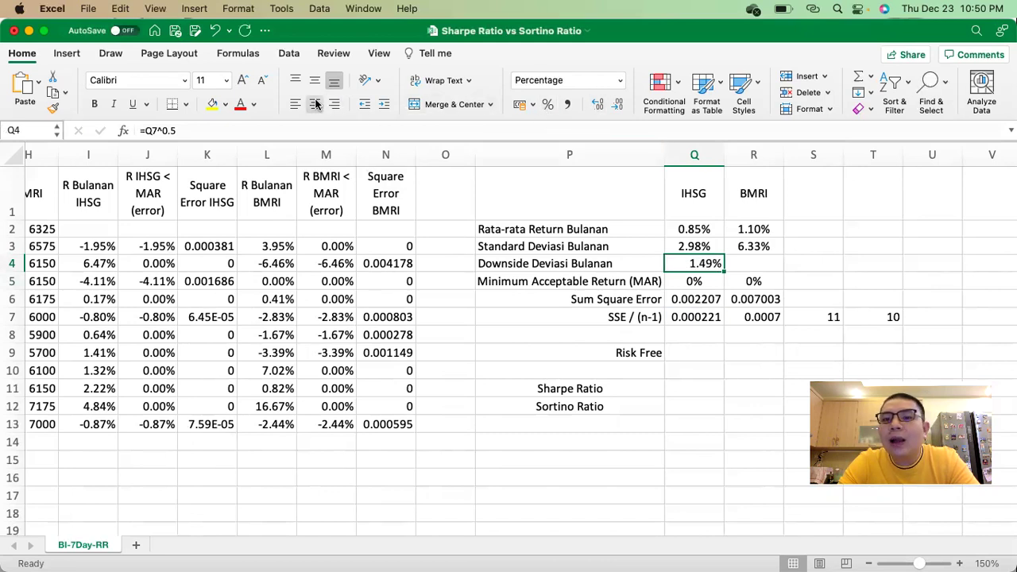
Step: Calculate the BMRI monthly downside deviation in R4 with =R7^0.5, formatted as a centred percentage with two decimal places
{"action": "left_click", "coordinate": [737, 263]}
{"action": "type", "text": "="}
{"action": "left_click", "coordinate": [752, 318]}
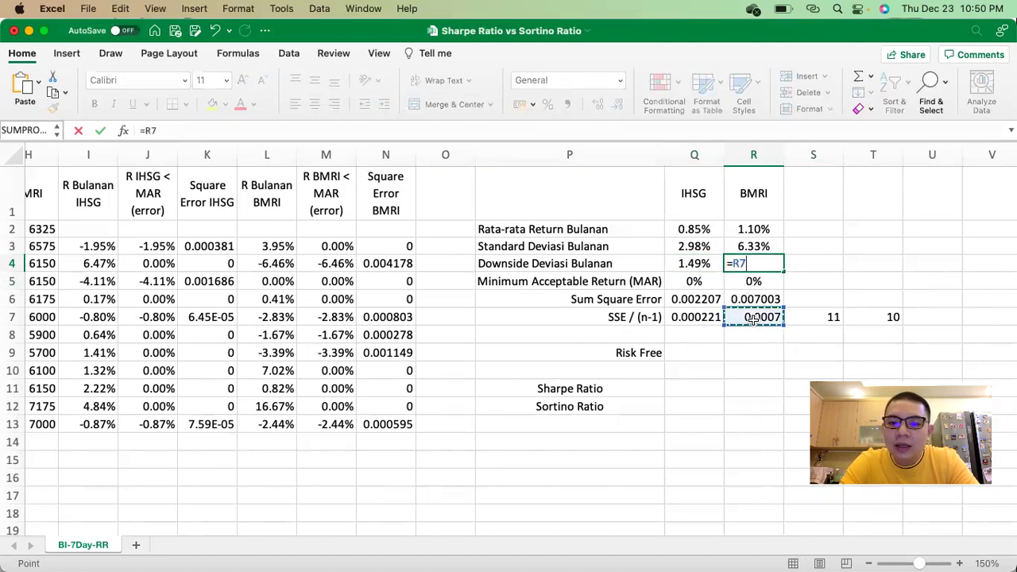
{"action": "type", "text": "^0"}
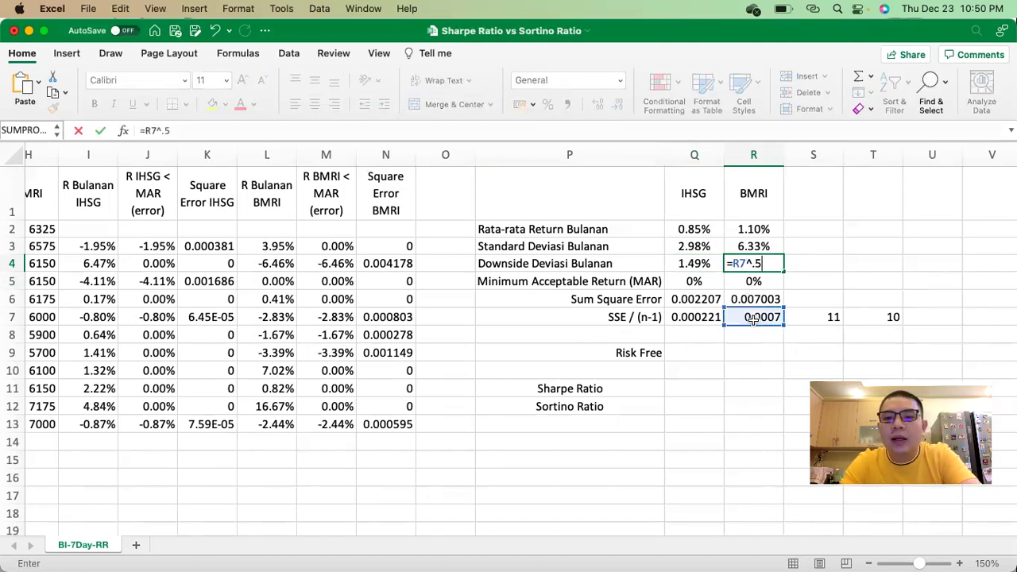
{"action": "type", "text": ".5"}
{"action": "key", "text": "Return"}
{"action": "left_click", "coordinate": [755, 263]}
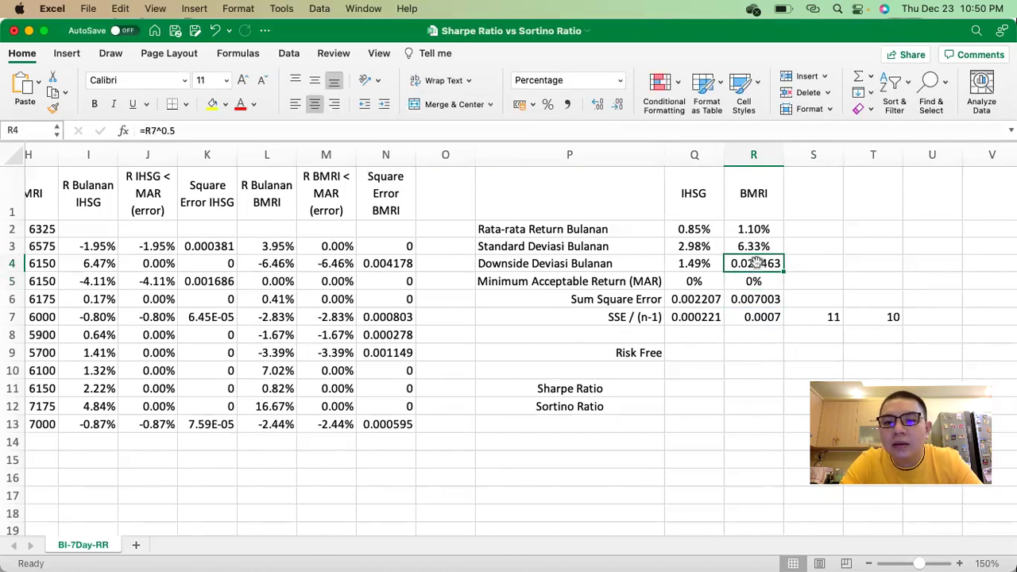
{"action": "left_click", "coordinate": [546, 106]}
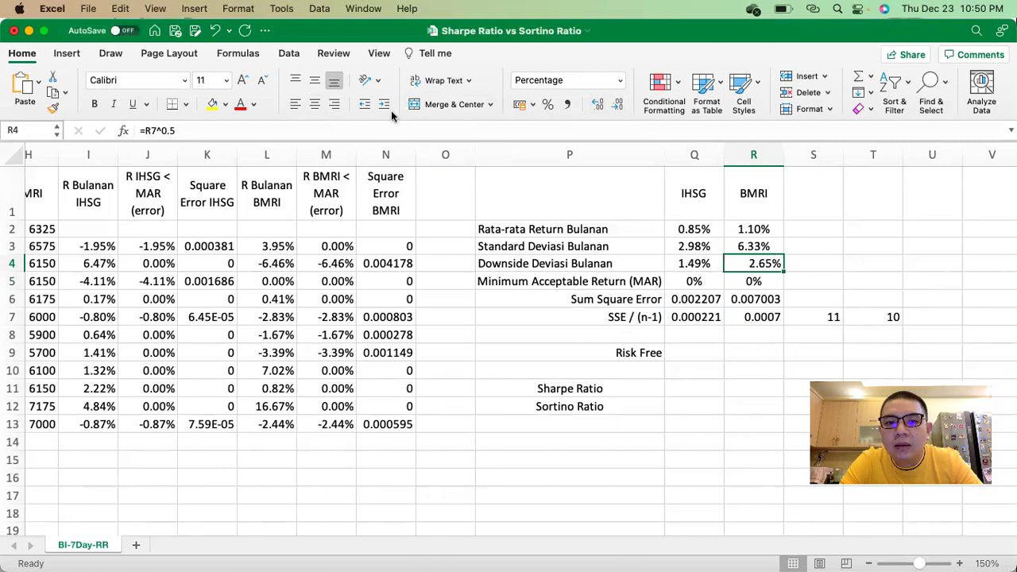
{"action": "left_click", "coordinate": [317, 106]}
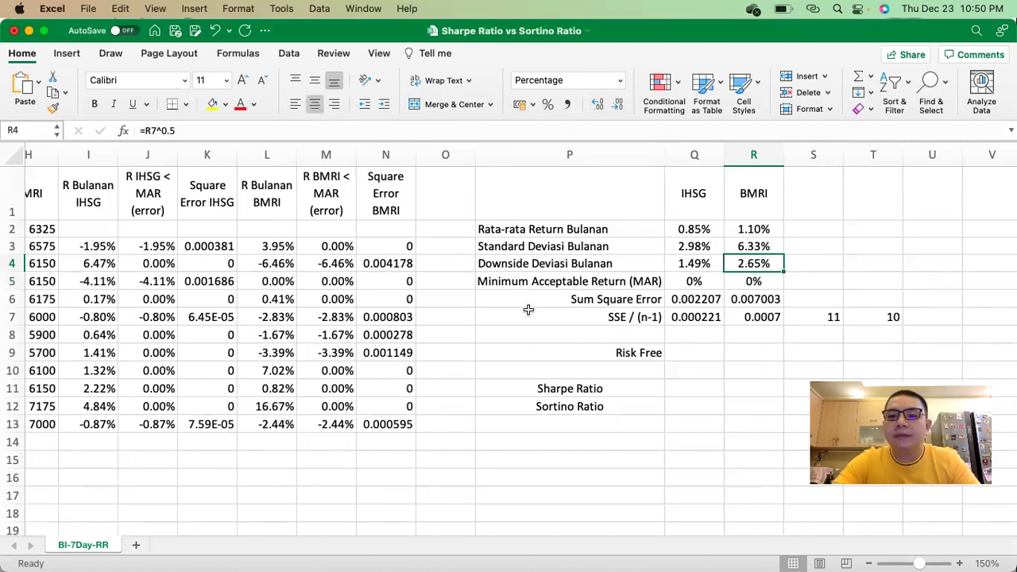
Step: Relabel the Risk Free row in P9 as "Risk Free Tahunan"
{"action": "left_click", "coordinate": [688, 354]}
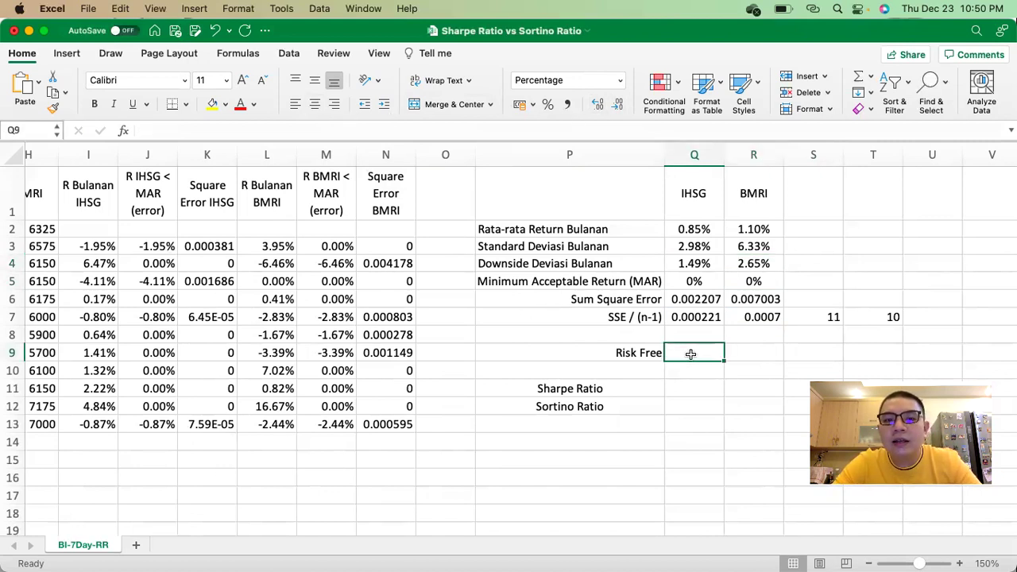
{"action": "scroll", "coordinate": [201, 291], "scroll_direction": "left", "scroll_amount": 3}
{"action": "scroll", "coordinate": [164, 294], "scroll_direction": "left", "scroll_amount": 3}
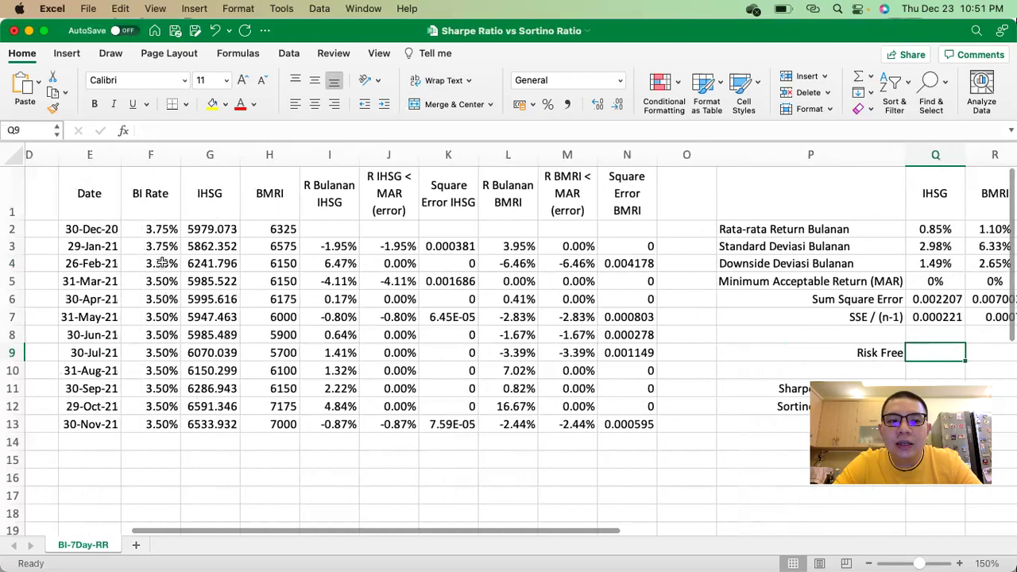
{"action": "scroll", "coordinate": [392, 283], "scroll_direction": "right", "scroll_amount": 6}
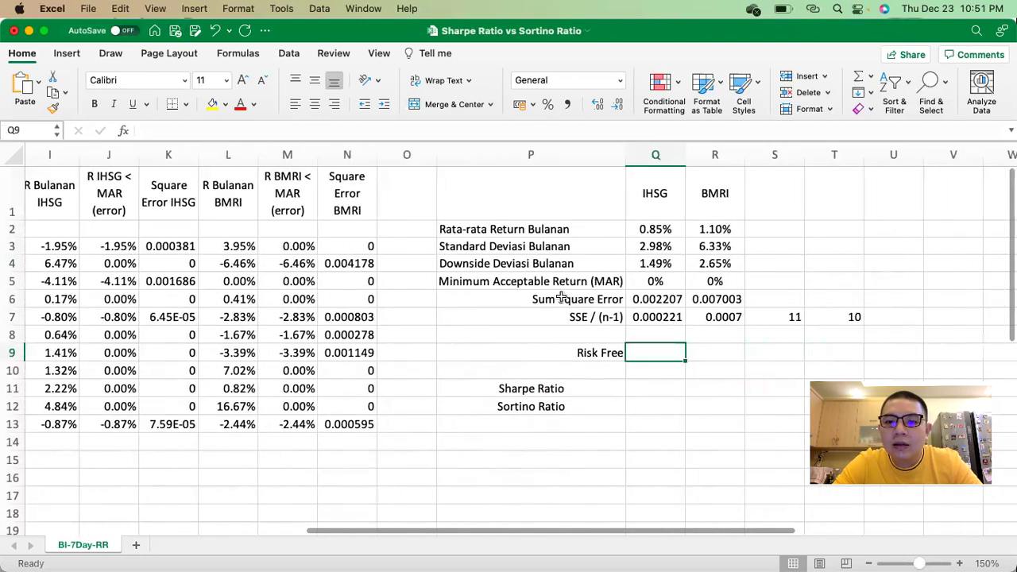
{"action": "left_click", "coordinate": [591, 352]}
{"action": "type", "text": "Risk"}
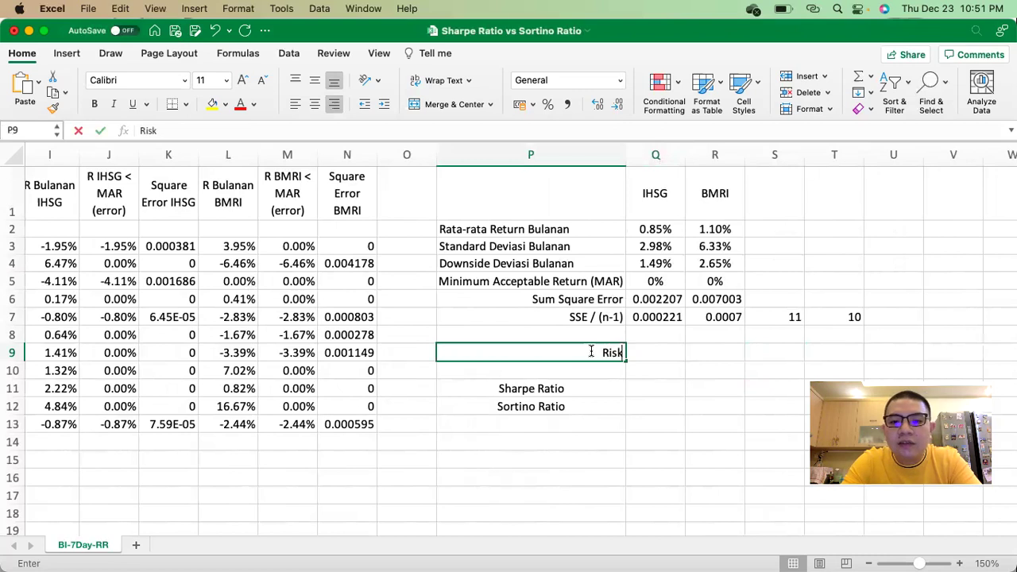
{"action": "type", "text": " Free Tahunan"}
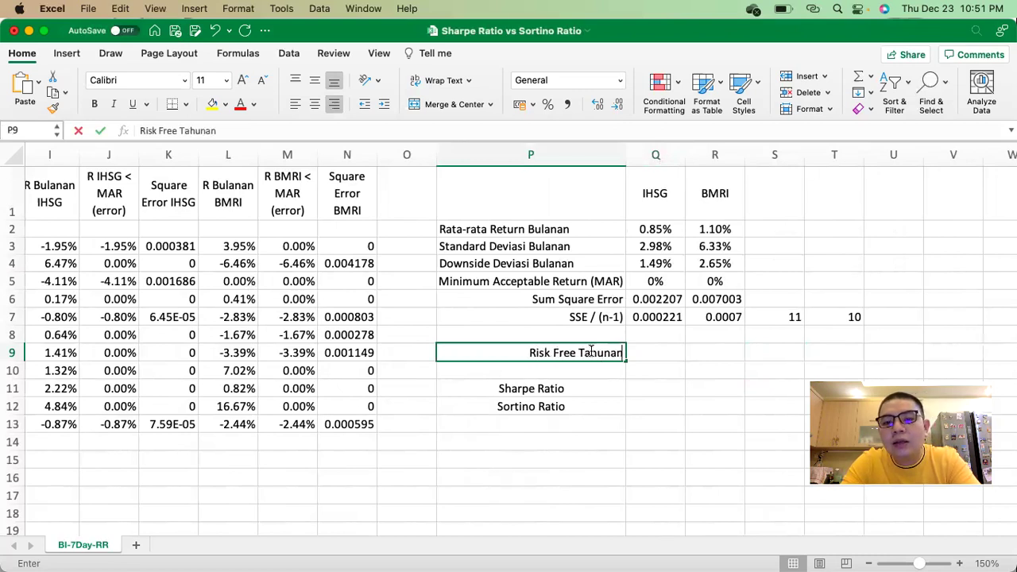
{"action": "key", "text": "Return"}
{"action": "key", "text": "Right"}
{"action": "key", "text": "Left"}
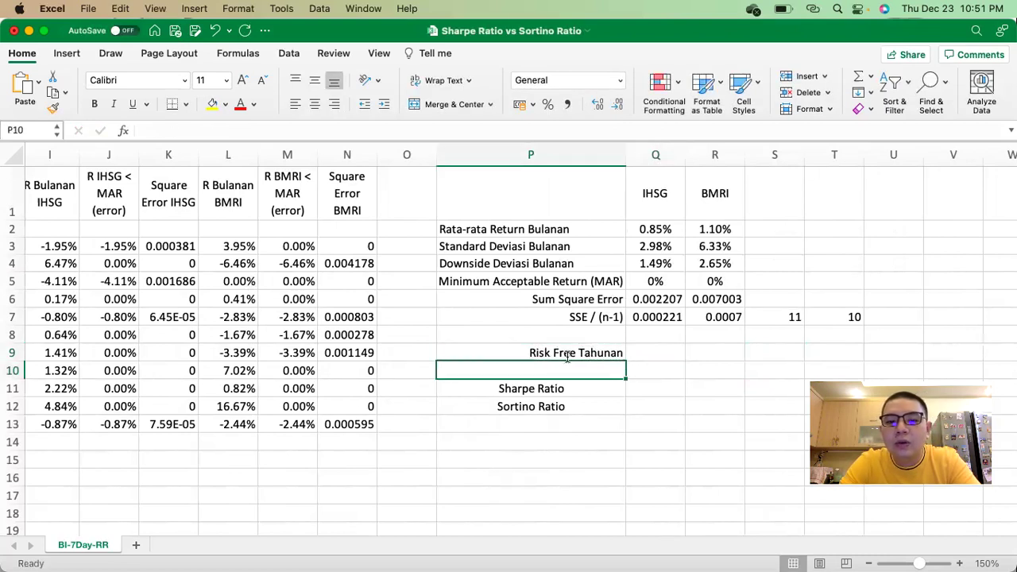
Step: Set the risk-free label in P9 to "Rata-rata Risk Free Tahunan"
{"action": "left_click", "coordinate": [547, 348]}
{"action": "type", "text": "Rata"}
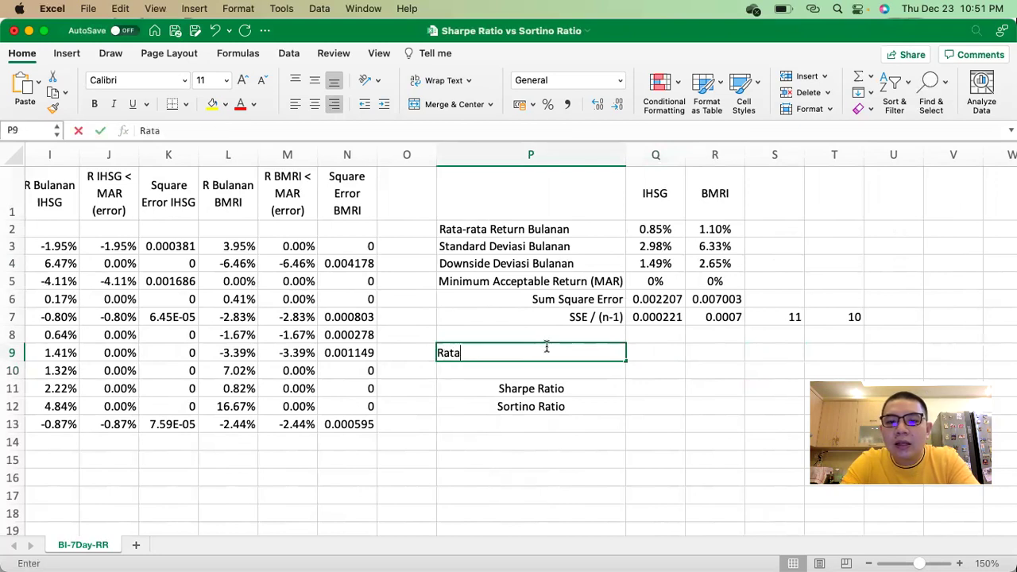
{"action": "type", "text": "-rata Risk Free Tahunan"}
{"action": "key", "text": "Tab"}
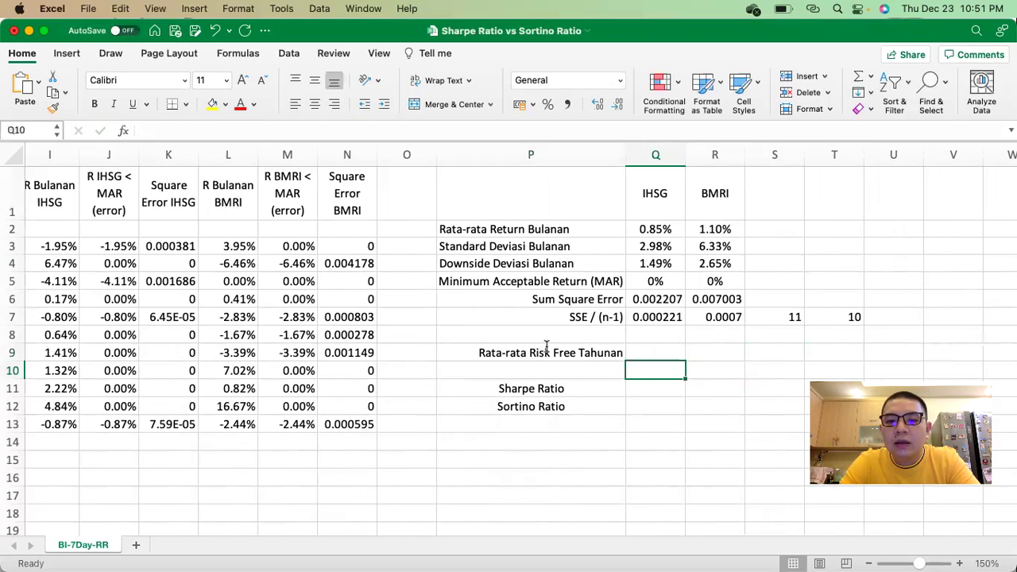
Step: Calculate the average annual risk-free rate in Q9 from the BI Rate values in F2:F13
{"action": "type", "text": "=a"}
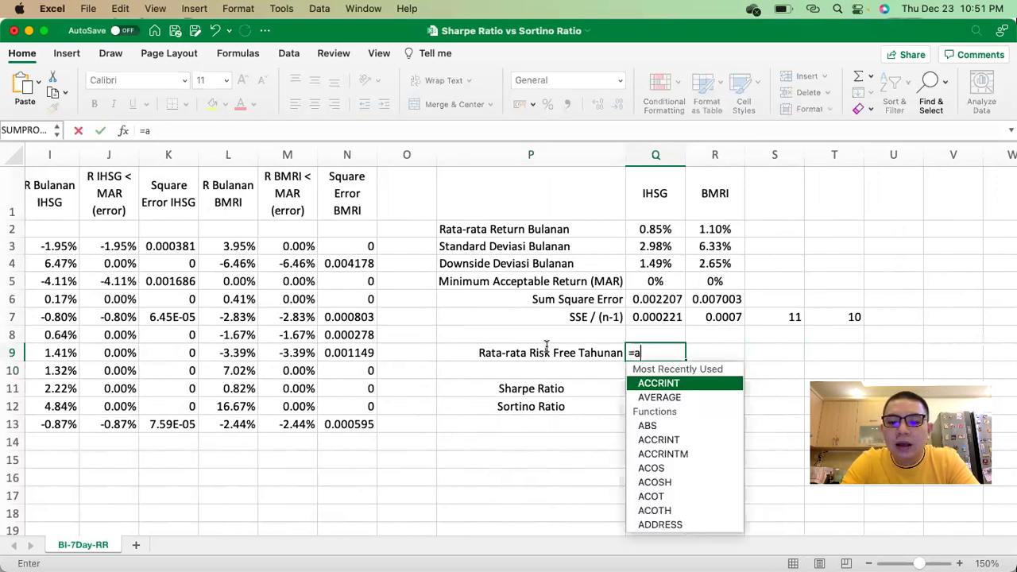
{"action": "type", "text": "vg("}
{"action": "scroll", "coordinate": [437, 327], "scroll_direction": "left", "scroll_amount": 10}
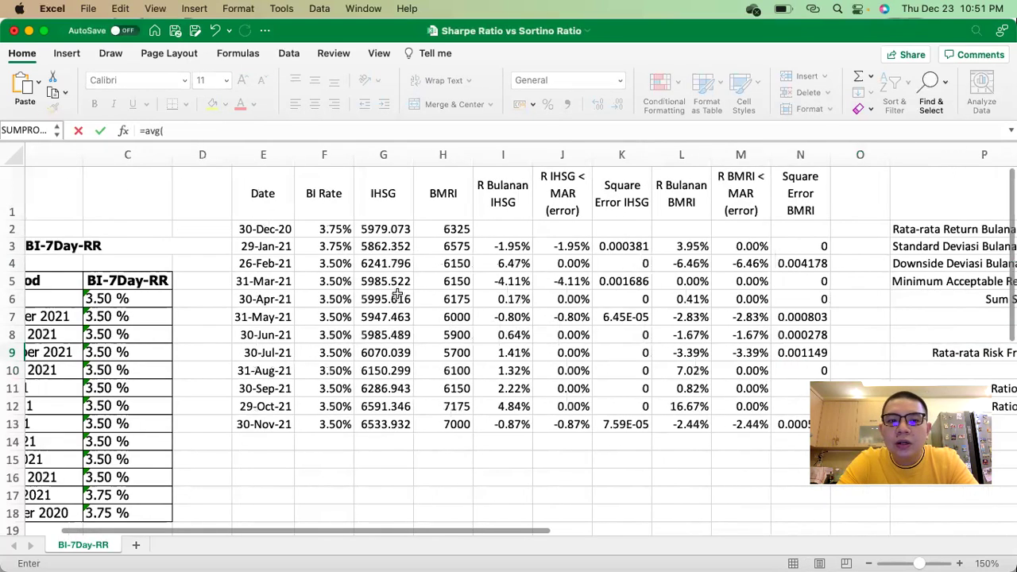
{"action": "left_click_drag", "start_coordinate": [335, 230], "coordinate": [337, 425]}
{"action": "key", "text": "Return"}
{"action": "key", "text": "Return"}
Step: Add the label "Rata-rata Risk Free Bulanan" in P10 for the monthly risk-free rate
{"action": "scroll", "coordinate": [517, 369], "scroll_direction": "right", "scroll_amount": 6}
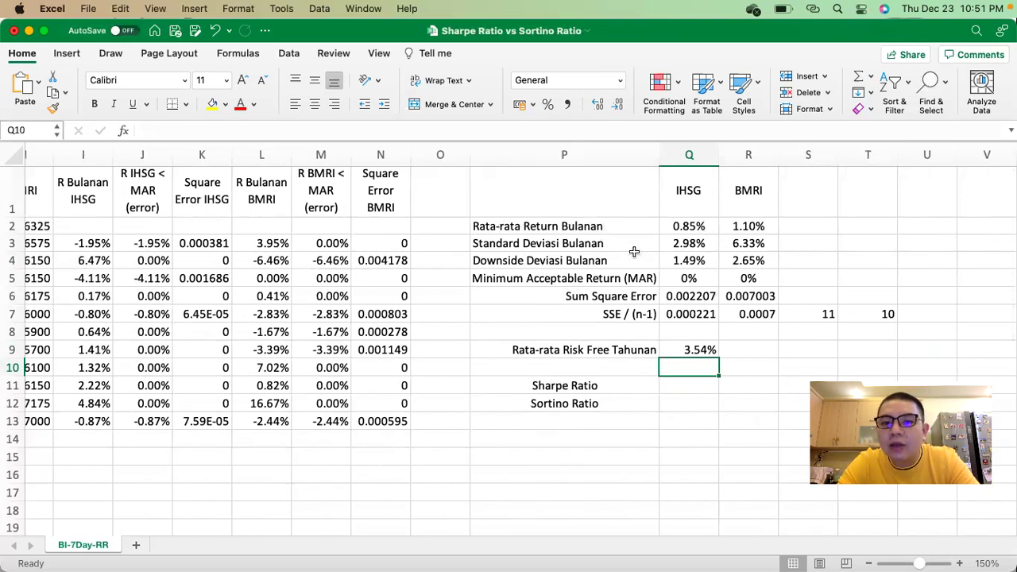
{"action": "left_click", "coordinate": [624, 363]}
{"action": "type", "text": "Rata-rataRisk Free Bulanan"}
{"action": "key", "text": "Return"}
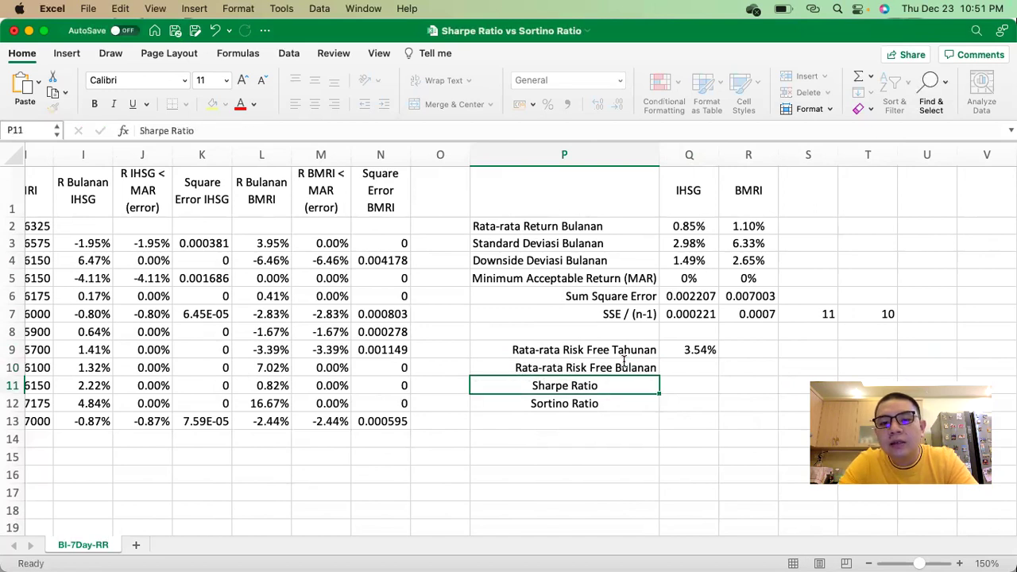
Step: Calculate the monthly risk-free rate in Q10 with =Q9/12, formatted as a percentage with two decimal places
{"action": "key", "text": "Up"}
{"action": "left_click", "coordinate": [690, 369]}
{"action": "type", "text": "="}
{"action": "key", "text": "Up"}
{"action": "type", "text": "/12"}
{"action": "key", "text": "Return"}
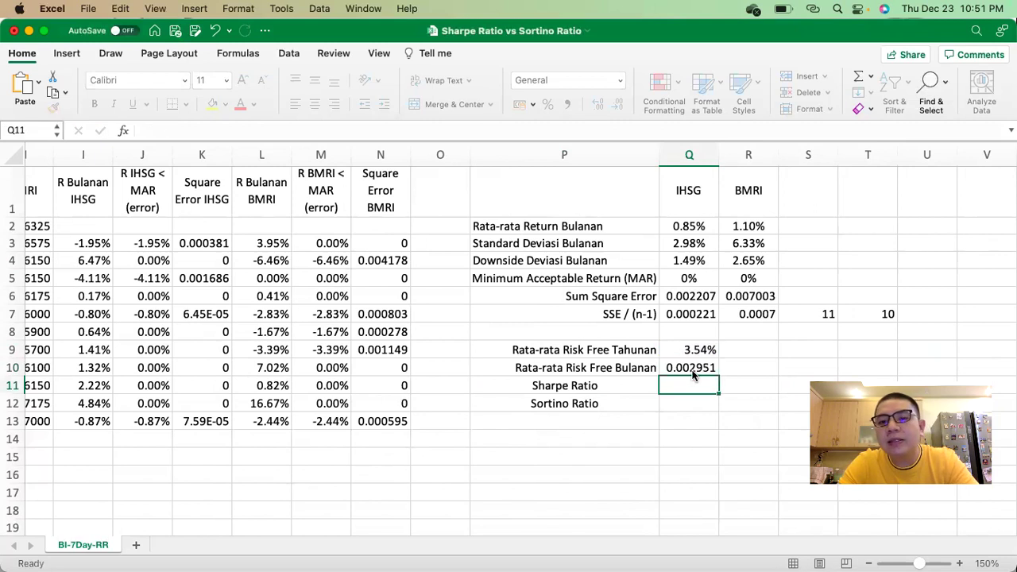
{"action": "left_click", "coordinate": [687, 365]}
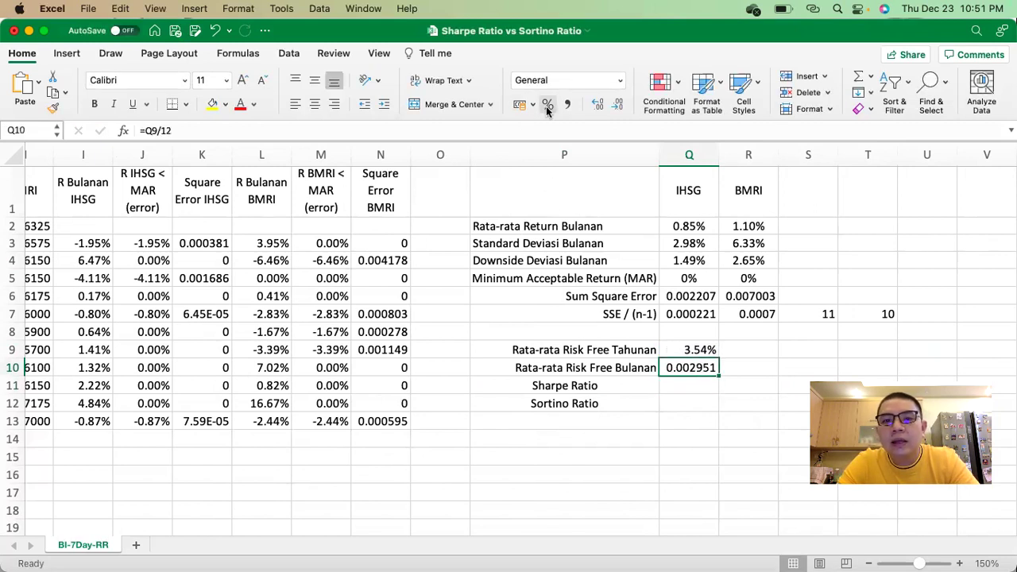
{"action": "left_click", "coordinate": [547, 104]}
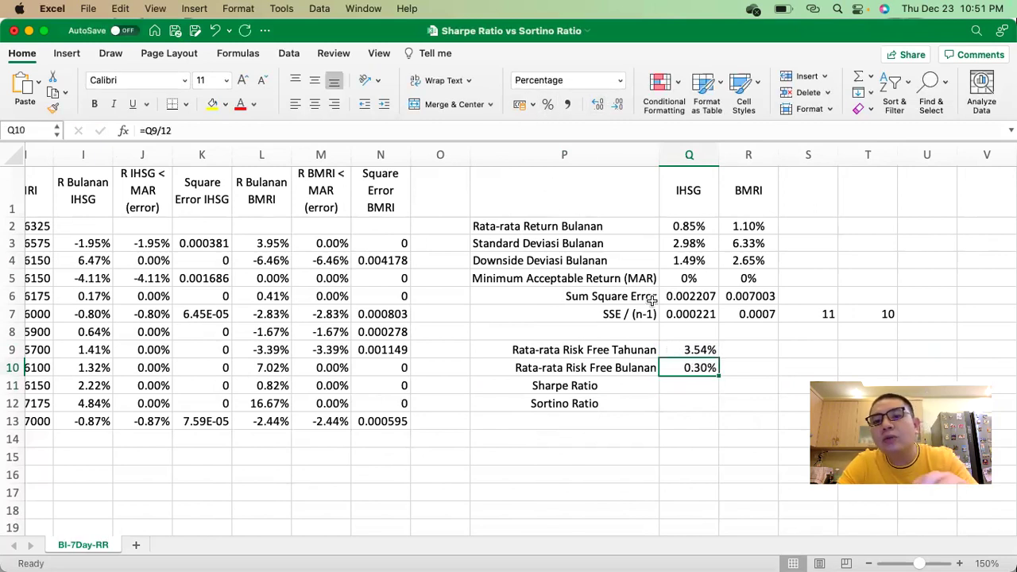
Step: Link the BMRI annual and monthly risk-free rates to the IHSG column with =Q9 in R9 and =Q10 in R10
{"action": "left_click", "coordinate": [743, 356]}
{"action": "type", "text": "="}
{"action": "key", "text": "Left"}
{"action": "key", "text": "Return"}
{"action": "type", "text": "="}
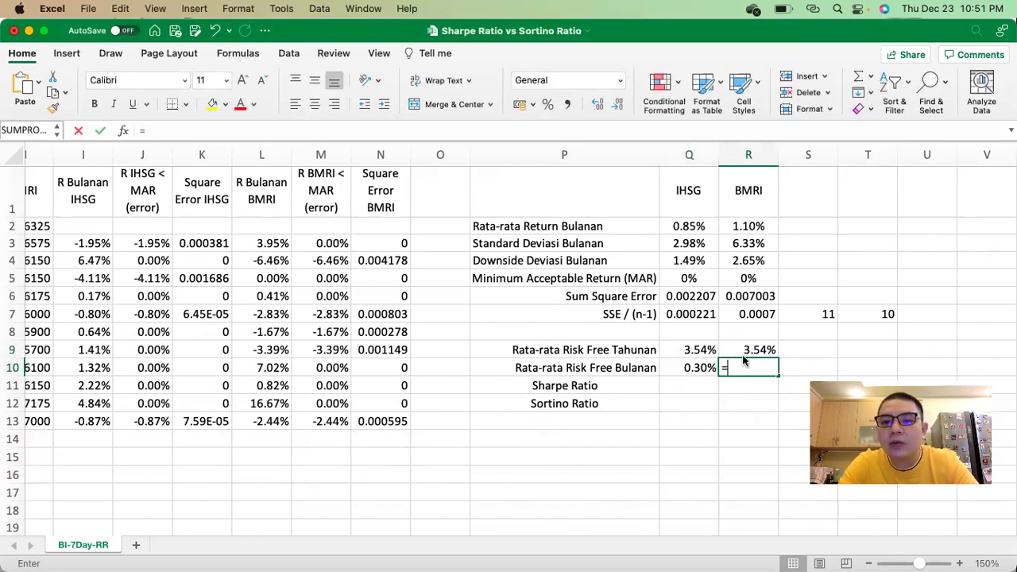
{"action": "key", "text": "Left"}
{"action": "key", "text": "Return"}
Step: Calculate the IHSG Sharpe ratio in Q11 with =(Q2-Q10)/Q3
{"action": "left_click", "coordinate": [704, 386]}
{"action": "left_click", "coordinate": [702, 368]}
{"action": "left_click", "coordinate": [680, 383]}
{"action": "type", "text": "="}
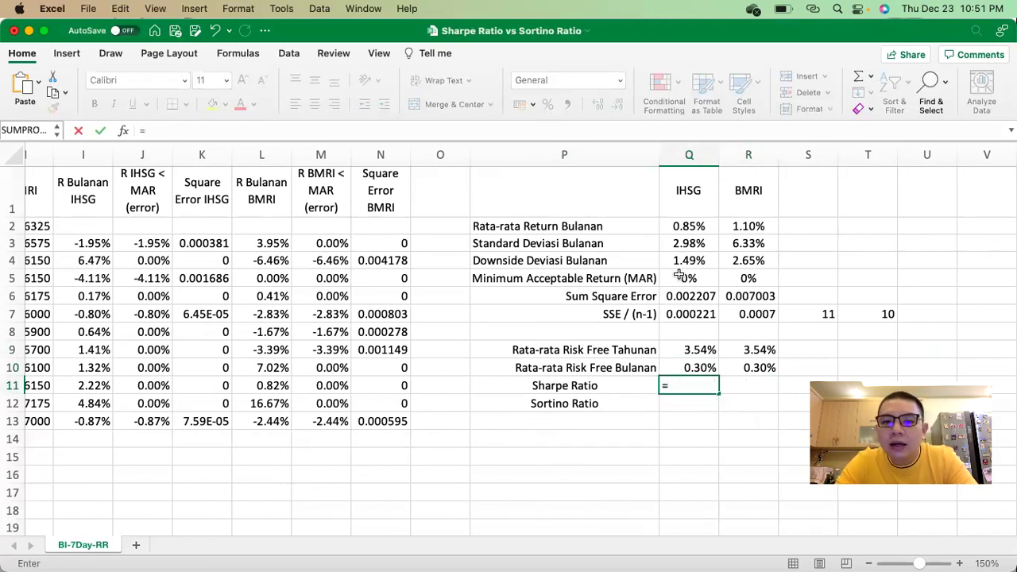
{"action": "type", "text": "("}
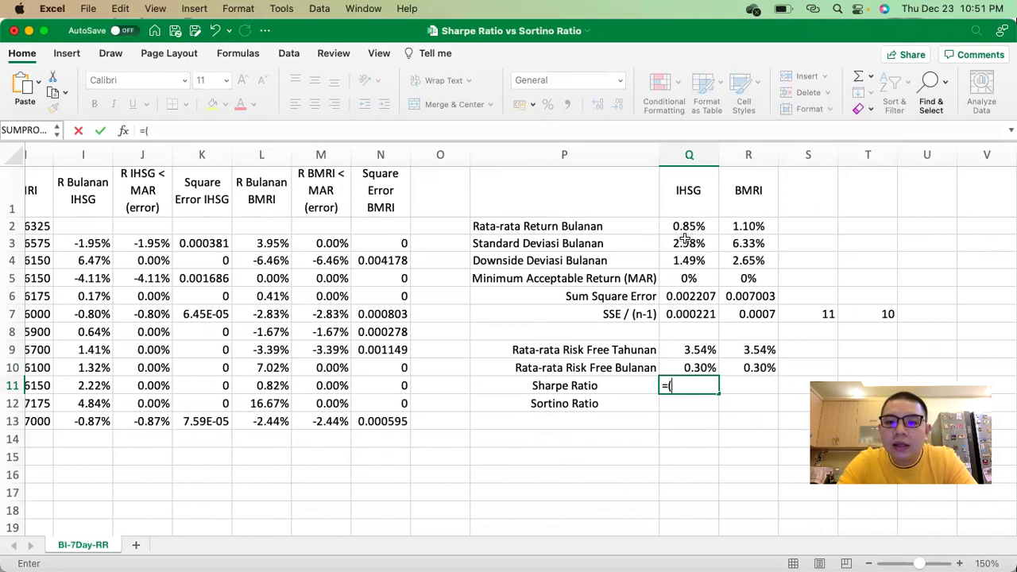
{"action": "left_click", "coordinate": [688, 227]}
{"action": "type", "text": "-"}
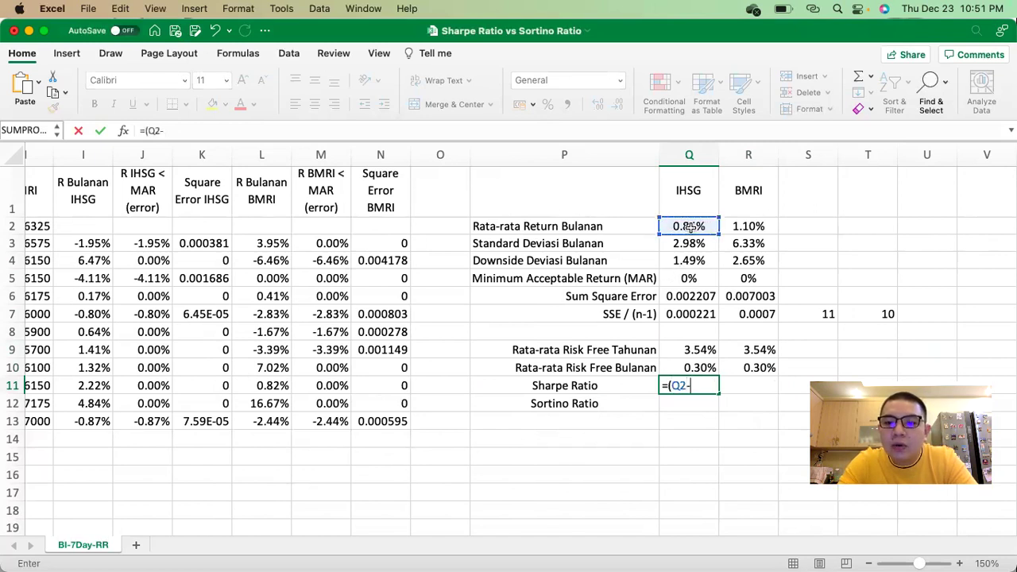
{"action": "left_click", "coordinate": [688, 364]}
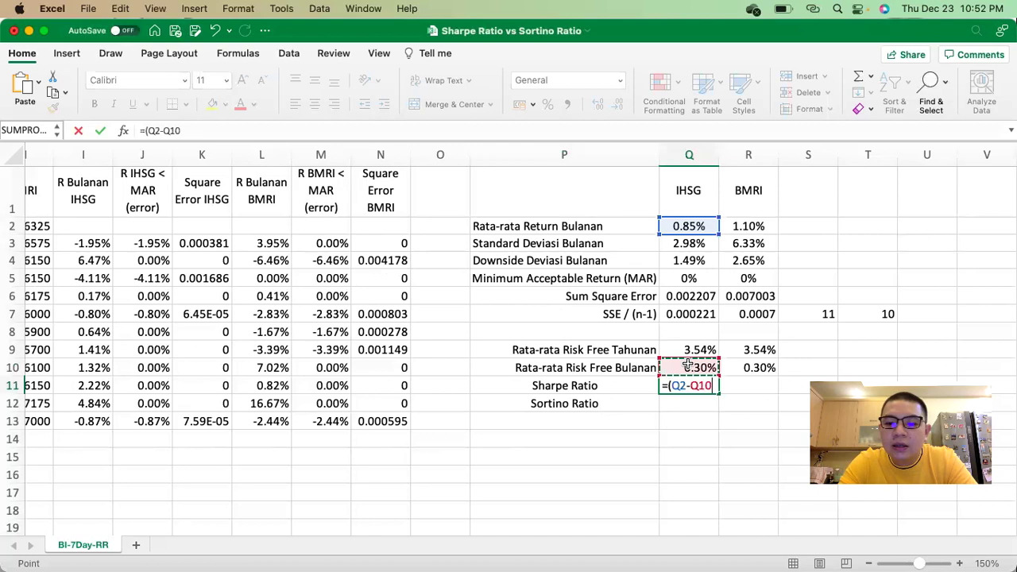
{"action": "type", "text": "?"}
{"action": "key", "text": "BackSpace"}
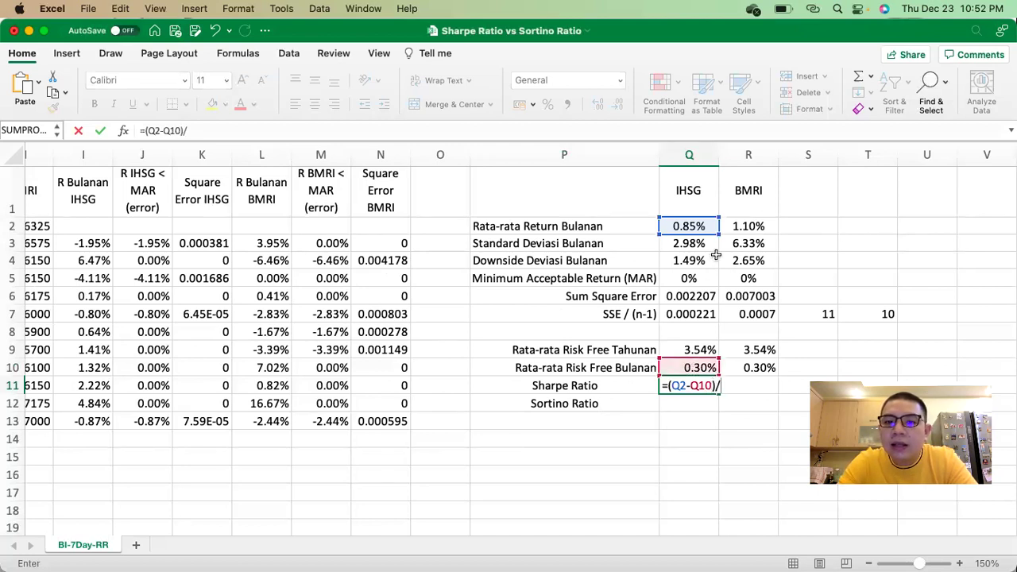
{"action": "left_click", "coordinate": [683, 248]}
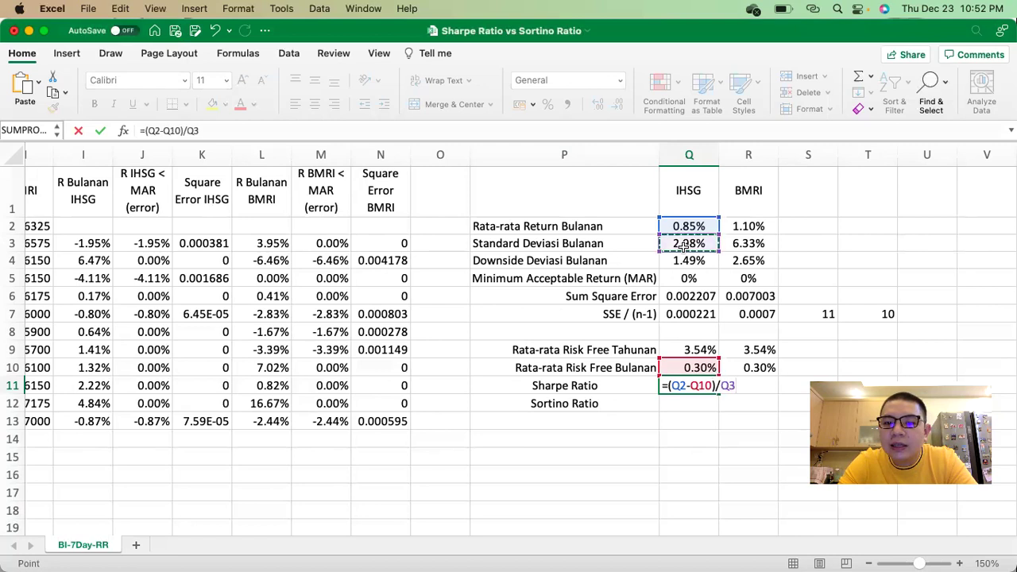
{"action": "key", "text": "Return"}
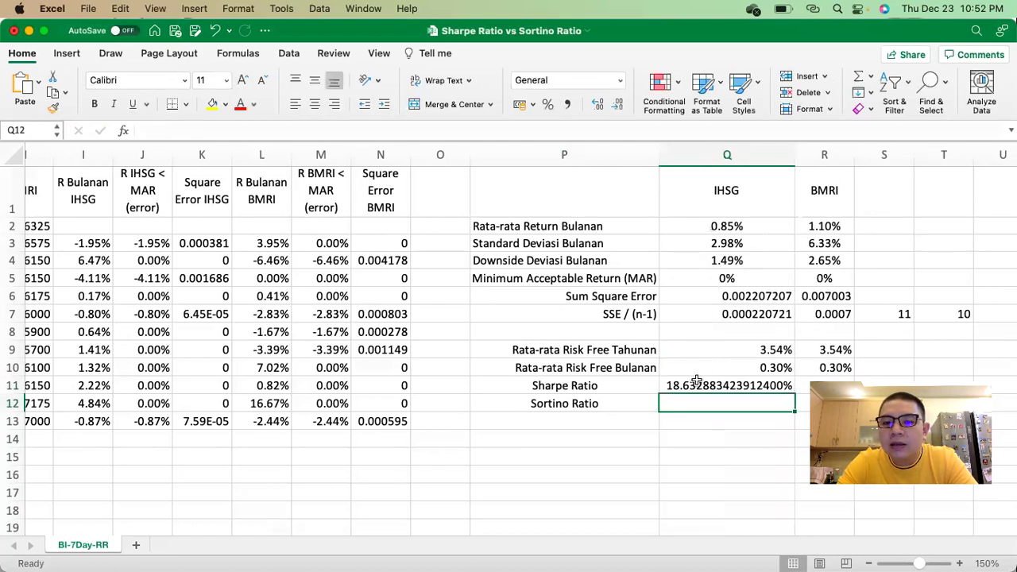
Step: Format the IHSG Sharpe ratio in Q11 as a number with four decimal places and fit column Q's width to its contents
{"action": "left_click", "coordinate": [696, 383]}
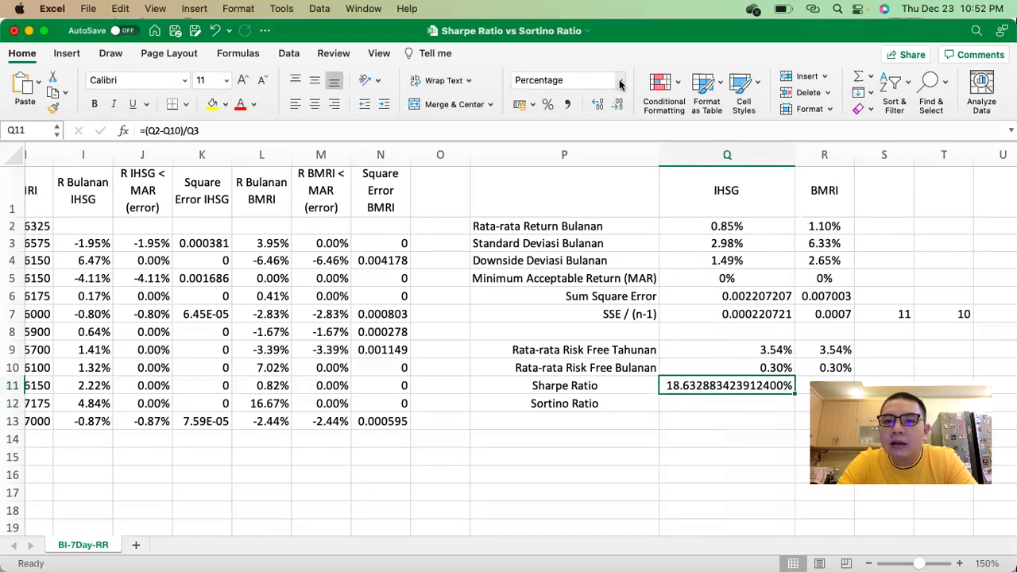
{"action": "left_click", "coordinate": [620, 82]}
{"action": "left_click", "coordinate": [597, 127]}
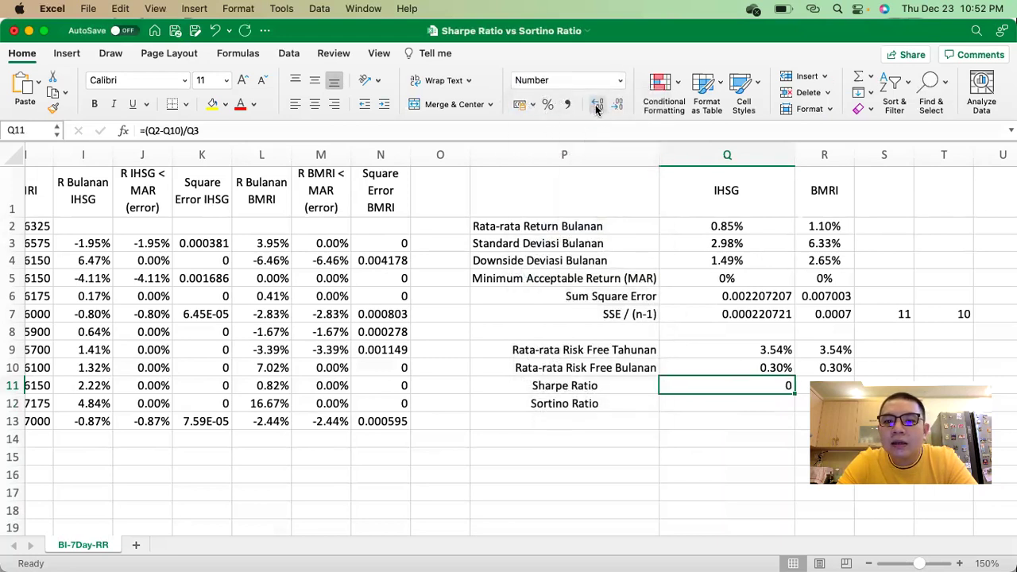
{"action": "left_click", "coordinate": [597, 107]}
{"action": "left_click", "coordinate": [597, 107]}
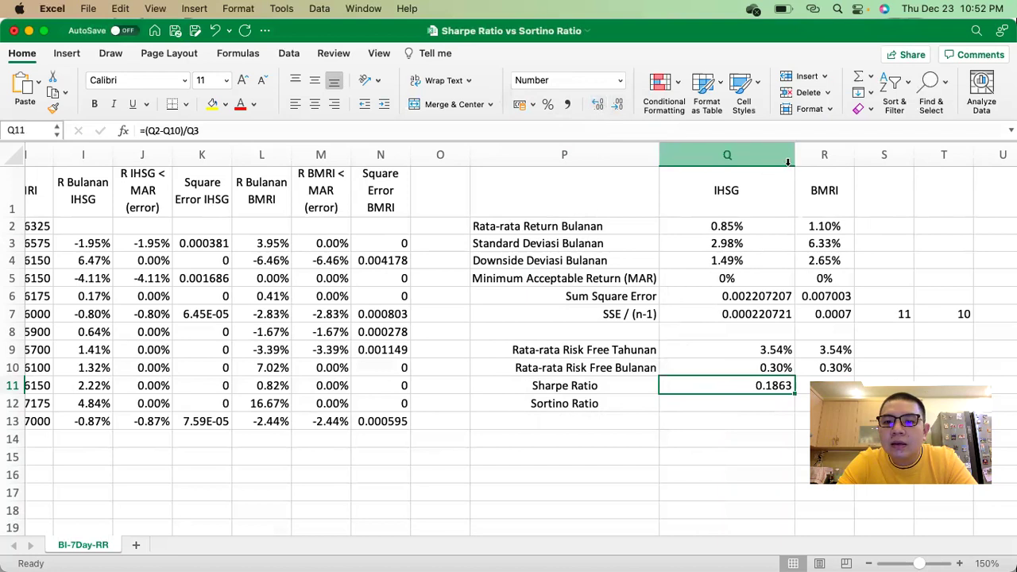
{"action": "double_click", "coordinate": [792, 161]}
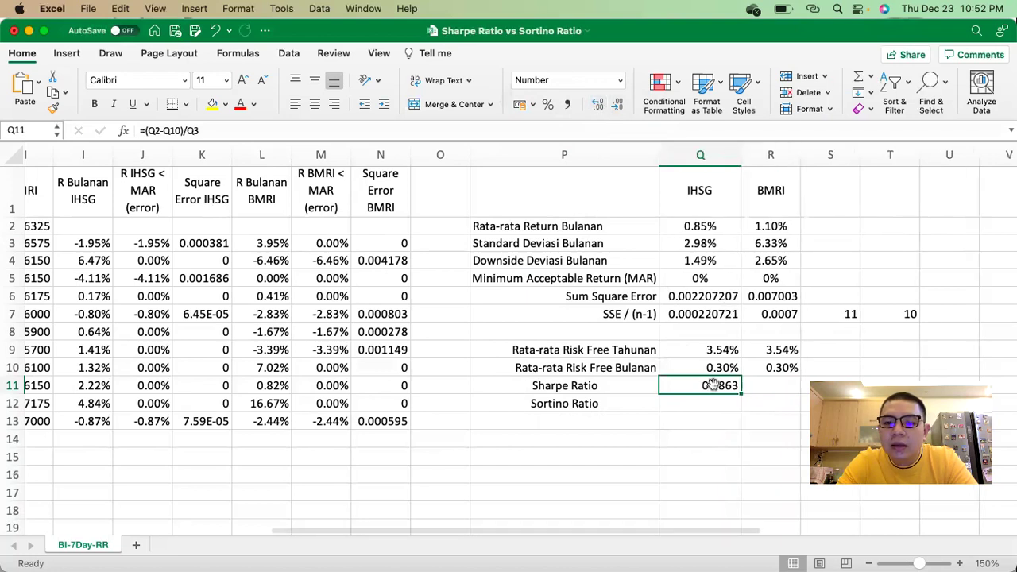
Step: Calculate the IHSG Sortino ratio in Q12 with =(Q2-Q10)/Q4
{"action": "left_click", "coordinate": [701, 403]}
{"action": "type", "text": "="}
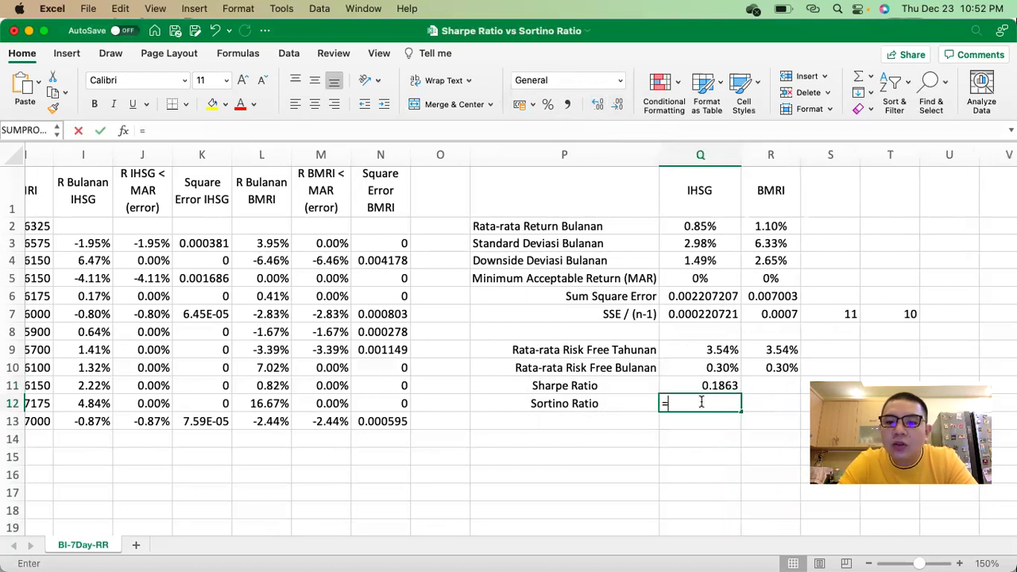
{"action": "left_click", "coordinate": [704, 224]}
{"action": "key", "text": "BackSpace"}
{"action": "key", "text": "BackSpace"}
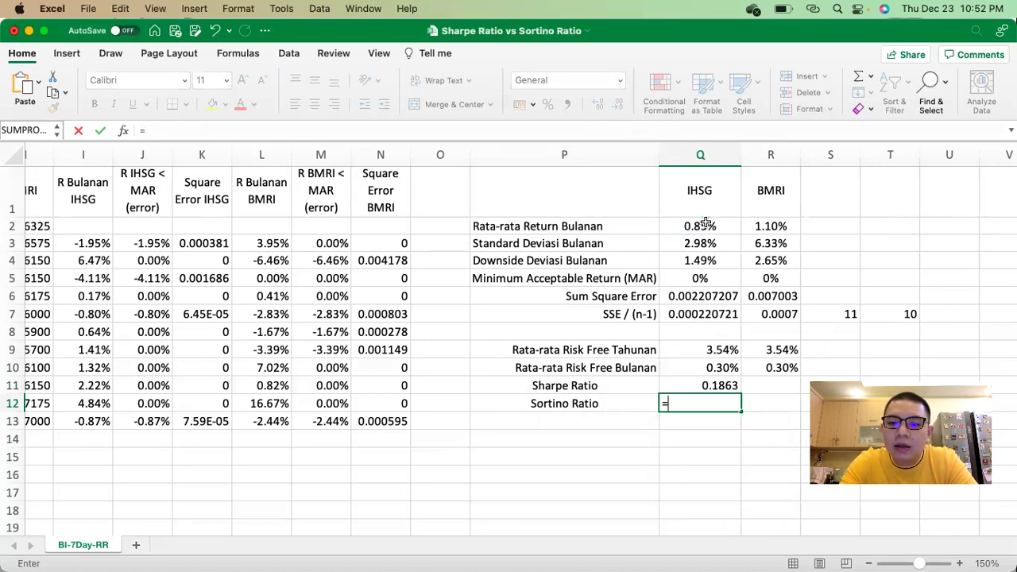
{"action": "type", "text": "("}
{"action": "left_click", "coordinate": [705, 226]}
{"action": "type", "text": "-"}
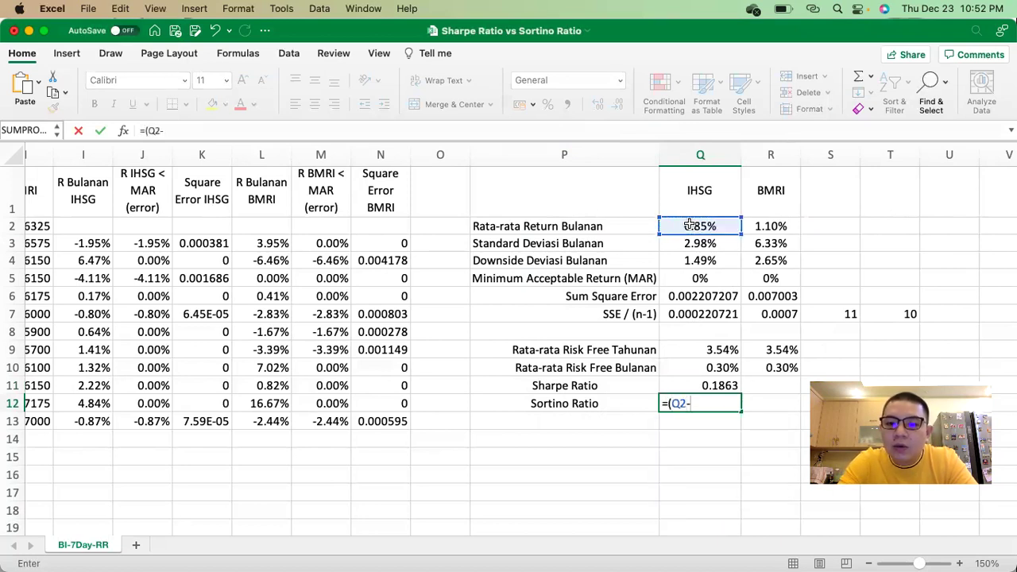
{"action": "left_click", "coordinate": [698, 367]}
{"action": "type", "text": ")/"}
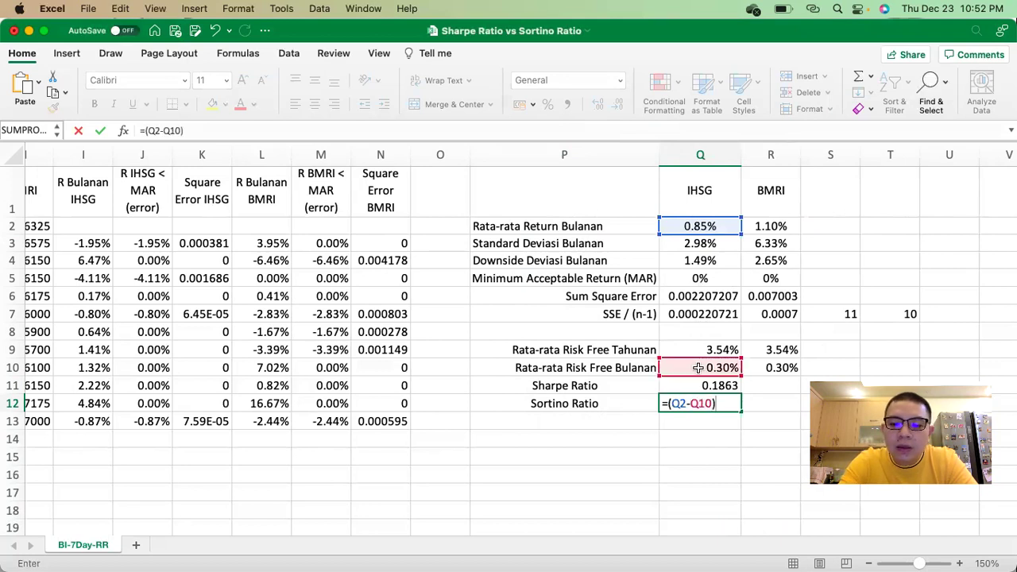
{"action": "left_click", "coordinate": [700, 265]}
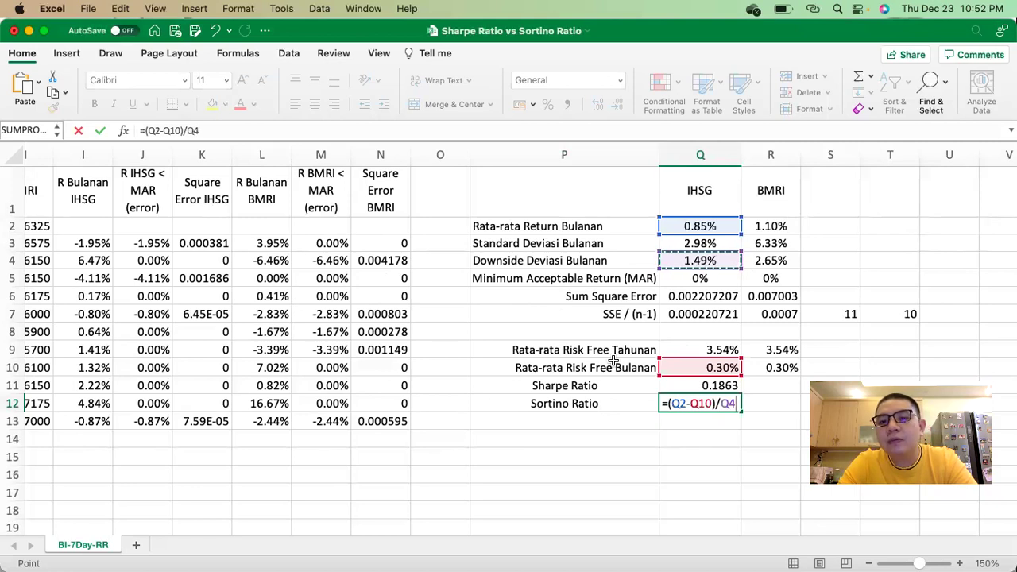
{"action": "key", "text": "Return"}
Step: Format the IHSG Sortino ratio in Q12 as a number with four decimal places and narrow column Q to fit its contents
{"action": "key", "text": "Up"}
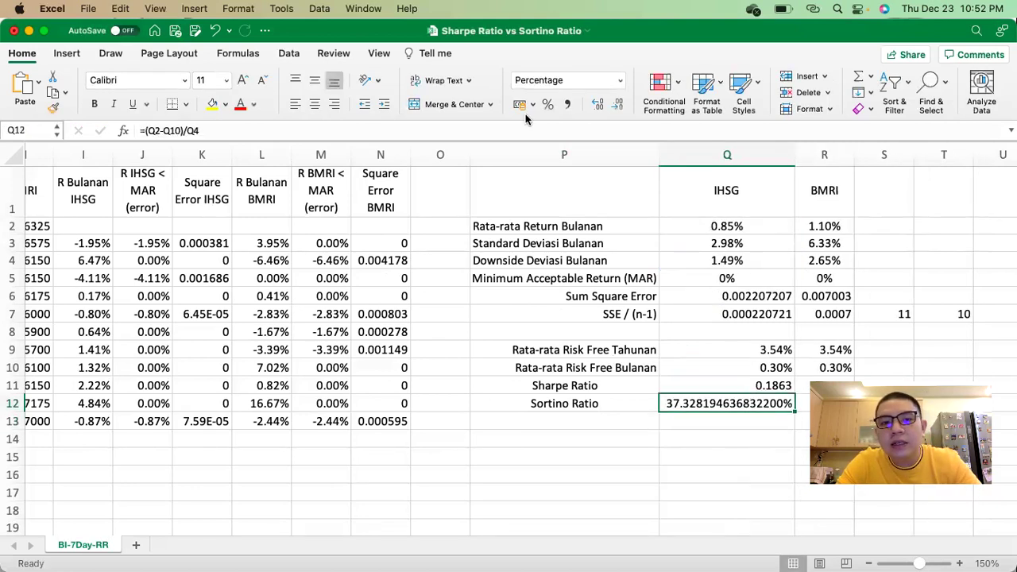
{"action": "left_click", "coordinate": [620, 81]}
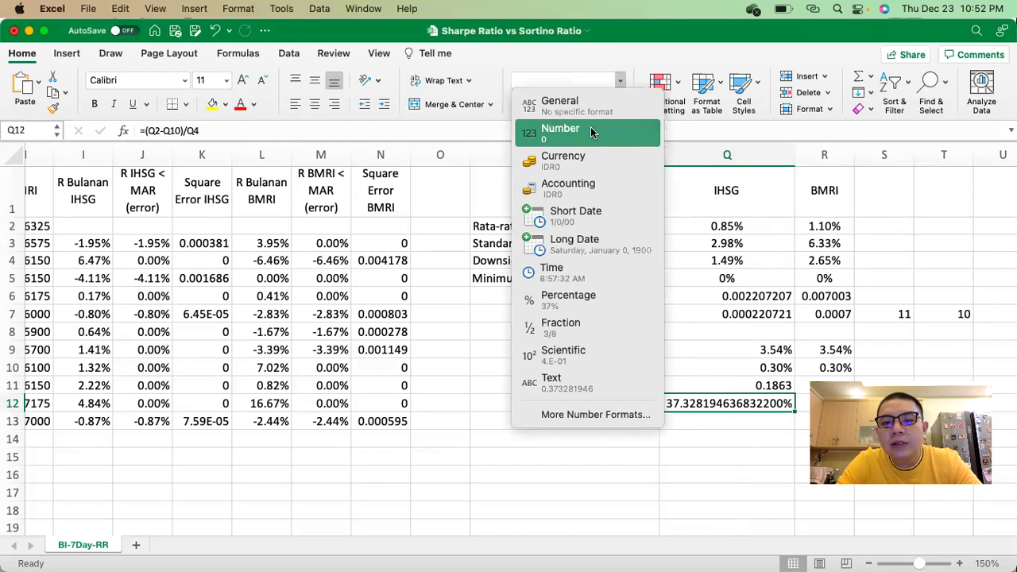
{"action": "left_click", "coordinate": [590, 131]}
{"action": "left_click", "coordinate": [597, 105]}
{"action": "left_click", "coordinate": [597, 105]}
{"action": "left_click", "coordinate": [597, 104]}
{"action": "left_click", "coordinate": [596, 104]}
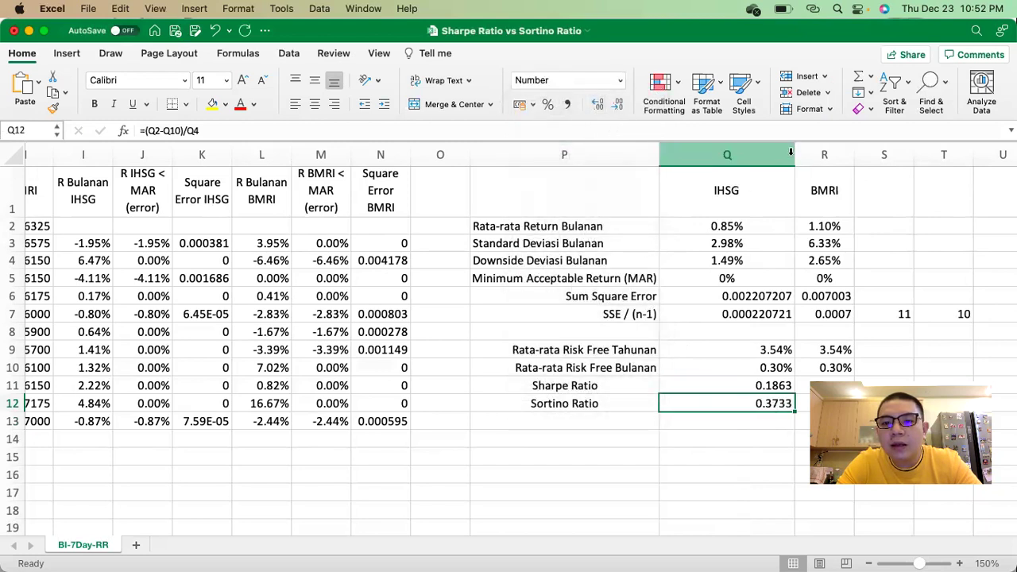
{"action": "left_click_drag", "start_coordinate": [790, 152], "coordinate": [742, 152]}
Step: Fill the Sharpe and Sortino formulas from Q11:Q12 across to the BMRI cells R11:R12 and centre all four ratios horizontally
{"action": "left_click", "coordinate": [703, 389]}
{"action": "left_click_drag", "start_coordinate": [703, 389], "coordinate": [782, 411]}
{"action": "scroll", "coordinate": [755, 411], "scroll_direction": "right", "scroll_amount": 2}
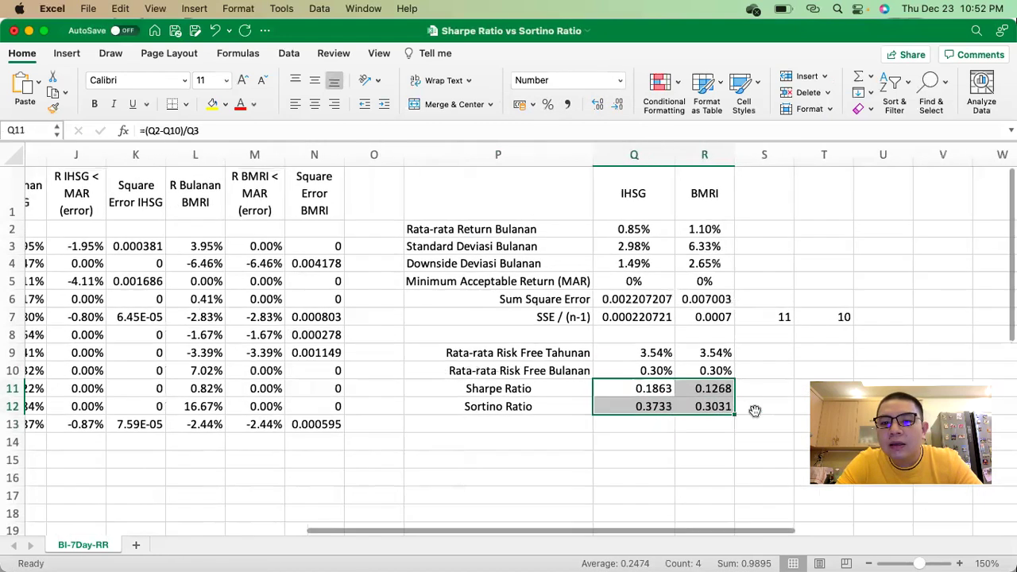
{"action": "left_click", "coordinate": [316, 104]}
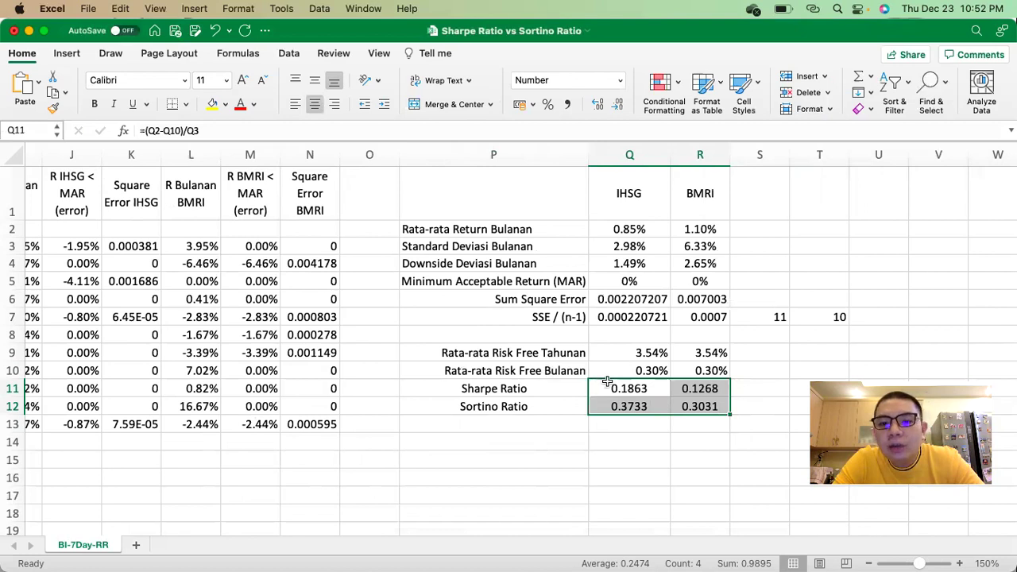
Step: Compare the Sharpe ratios, Sortino ratios and monthly risk-free rates of IHSG and BMRI in rows 10 to 12
{"action": "left_click", "coordinate": [627, 386]}
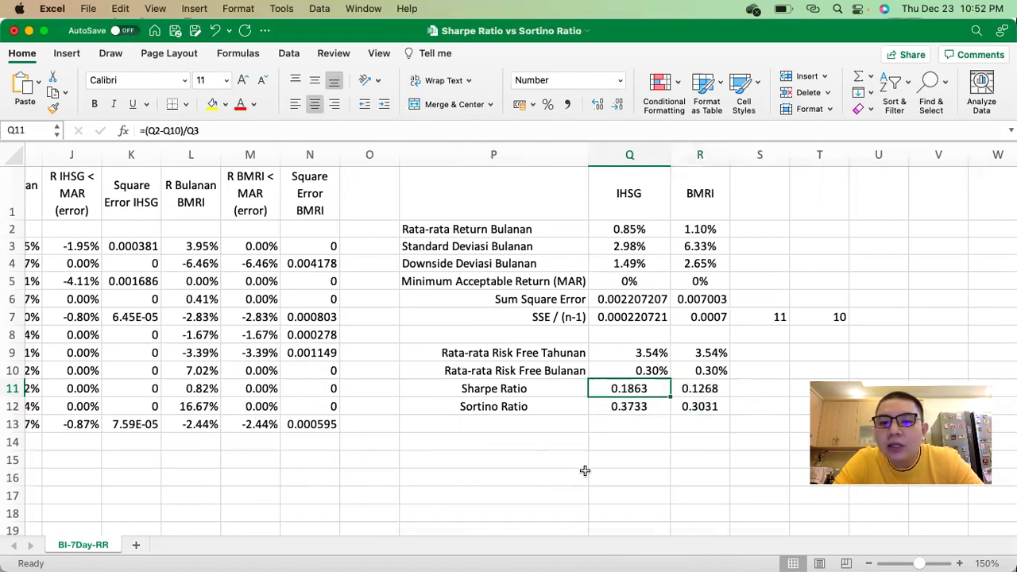
{"action": "left_click", "coordinate": [717, 386]}
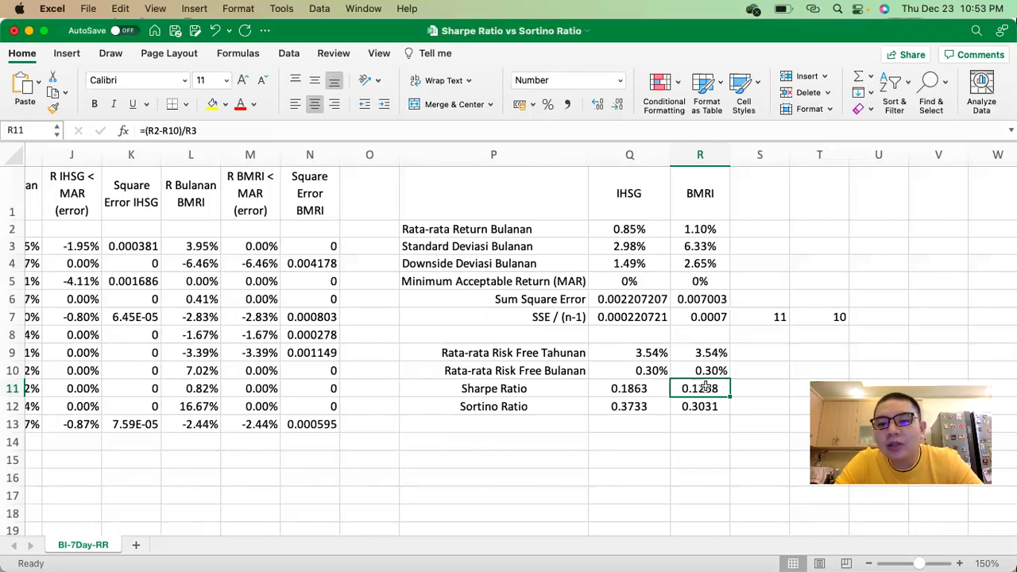
{"action": "left_click", "coordinate": [650, 386]}
{"action": "left_click", "coordinate": [699, 388]}
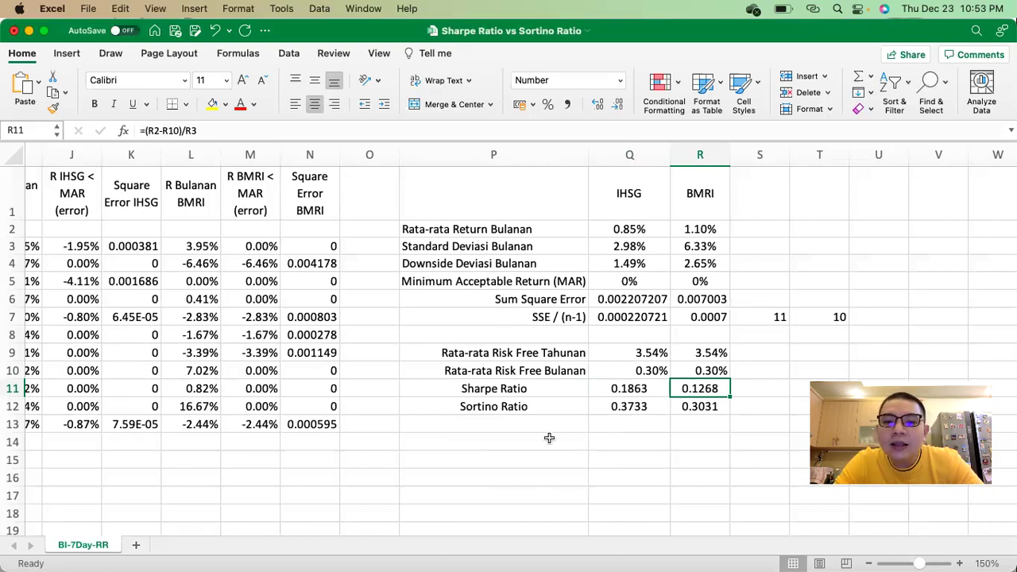
{"action": "left_click", "coordinate": [543, 406]}
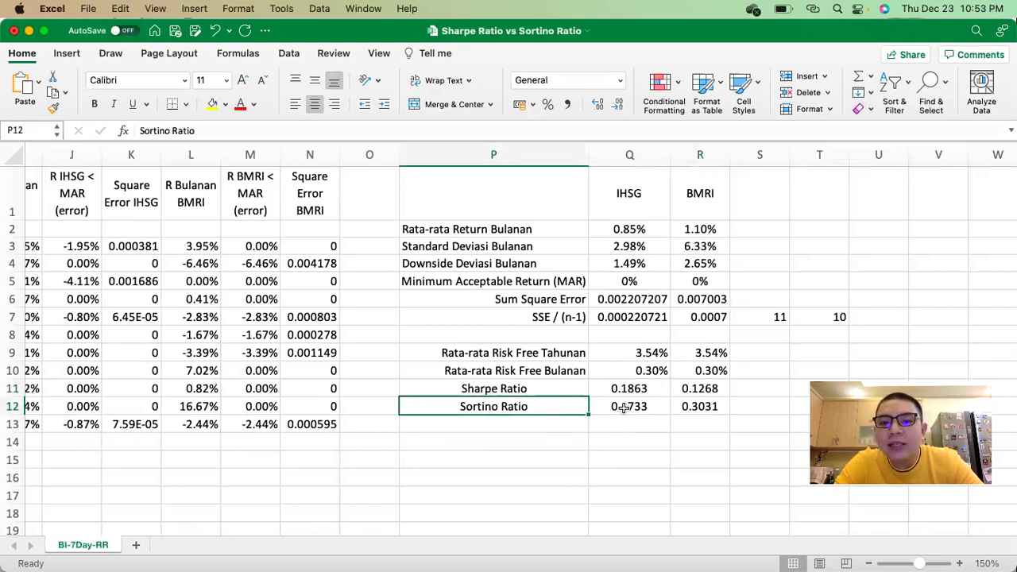
{"action": "left_click", "coordinate": [624, 407]}
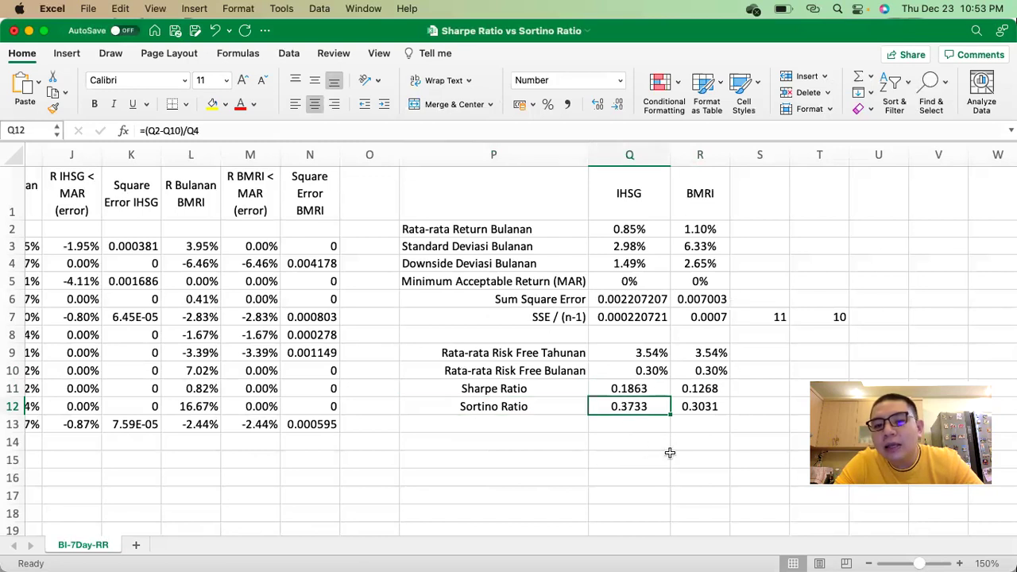
{"action": "left_click", "coordinate": [705, 406]}
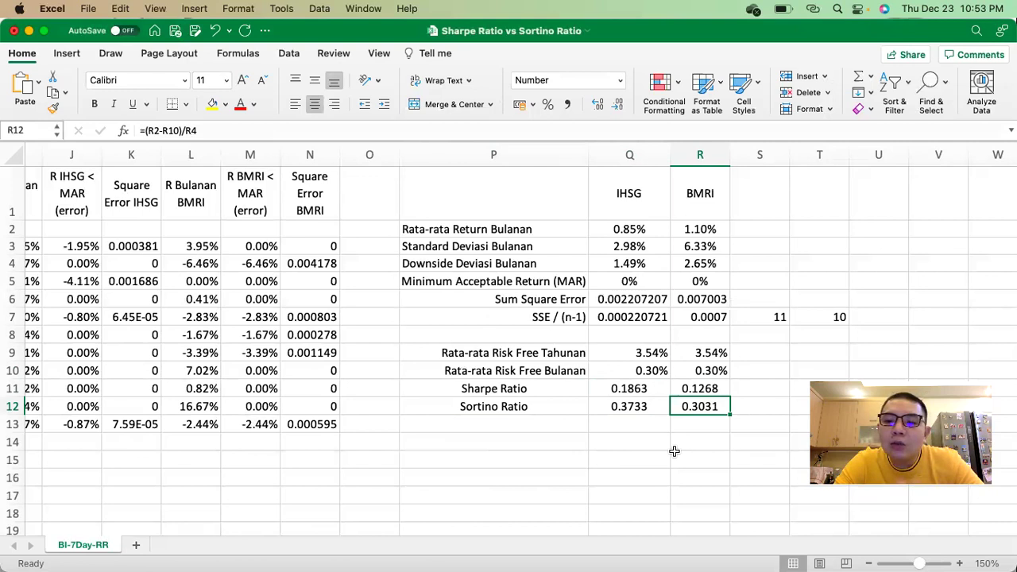
{"action": "left_click", "coordinate": [649, 402]}
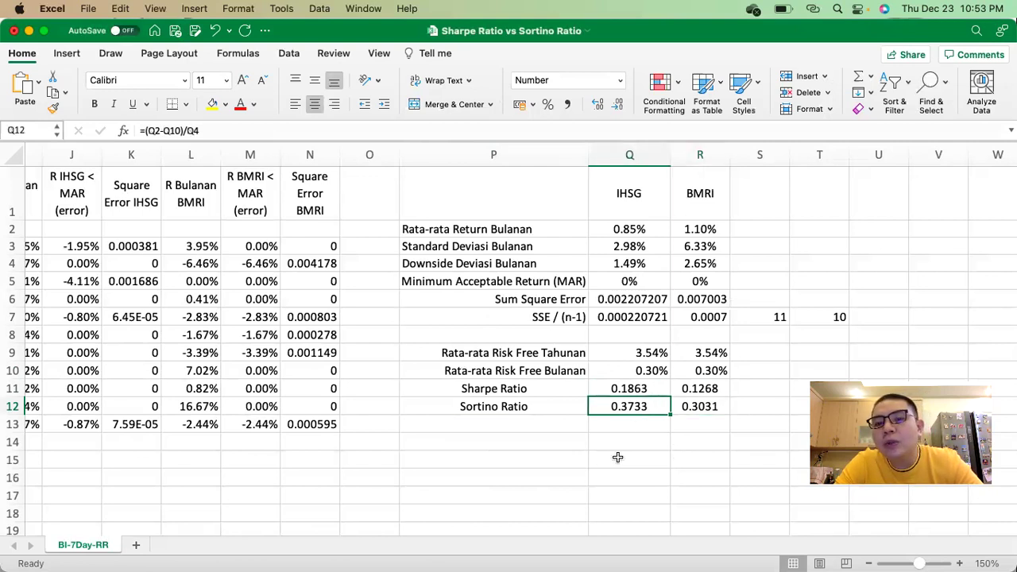
{"action": "left_click", "coordinate": [724, 406]}
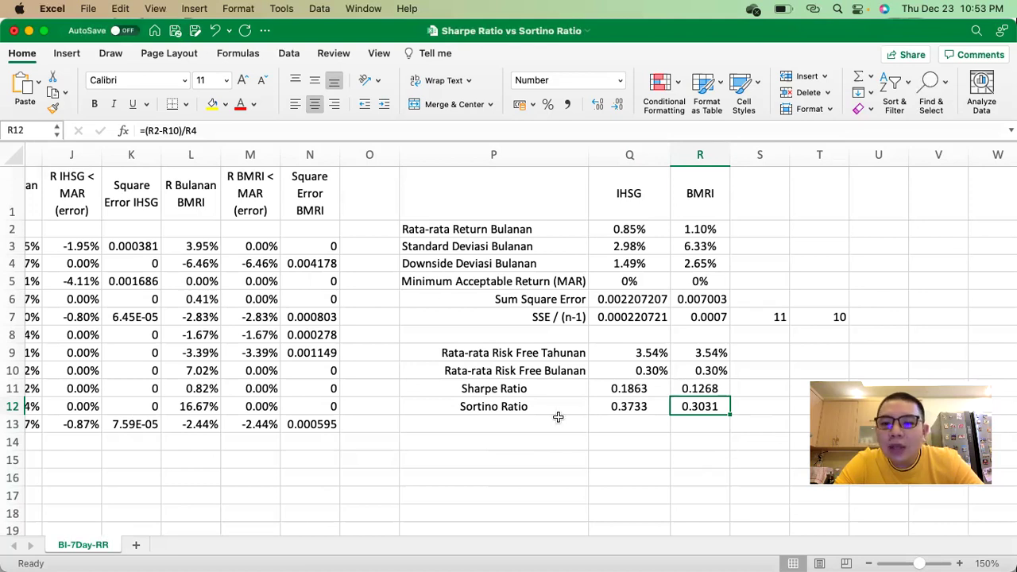
{"action": "left_click", "coordinate": [641, 368]}
{"action": "left_click", "coordinate": [706, 367]}
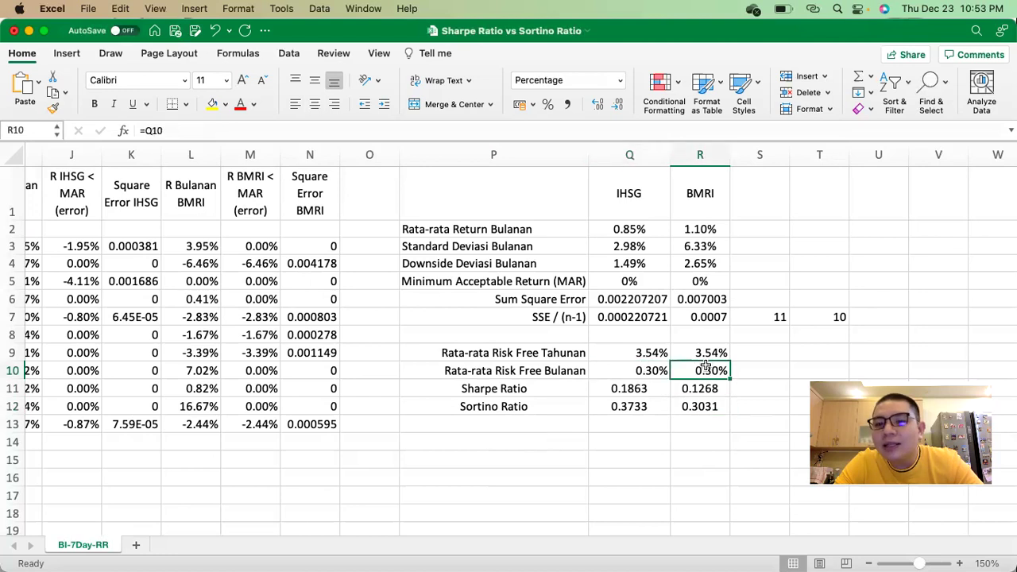